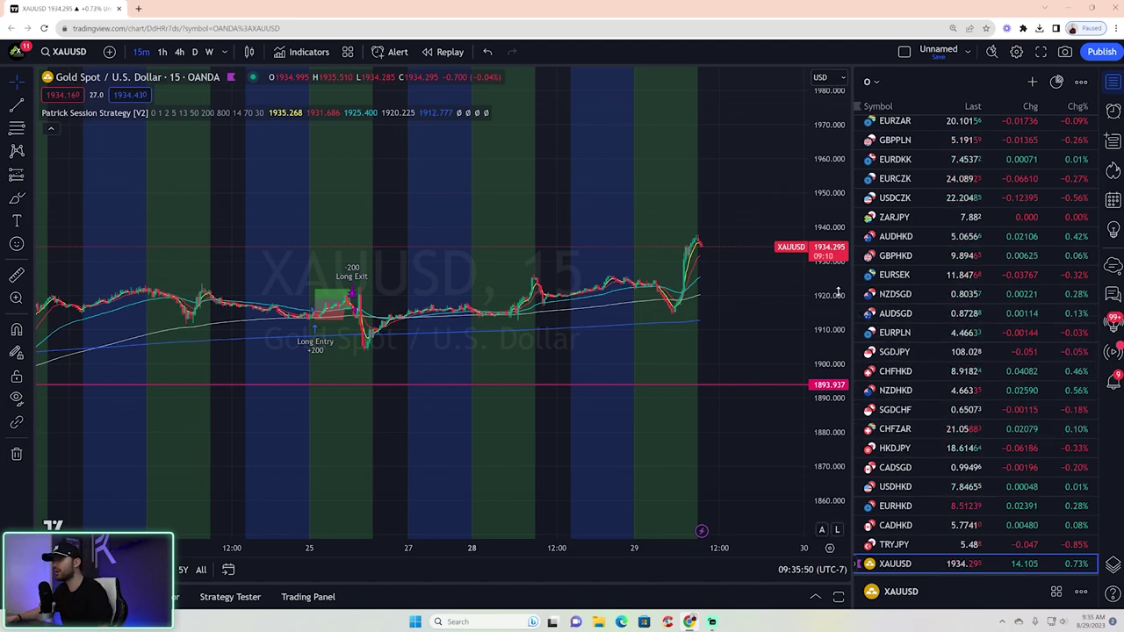
scroll(764, 339, down, 2)
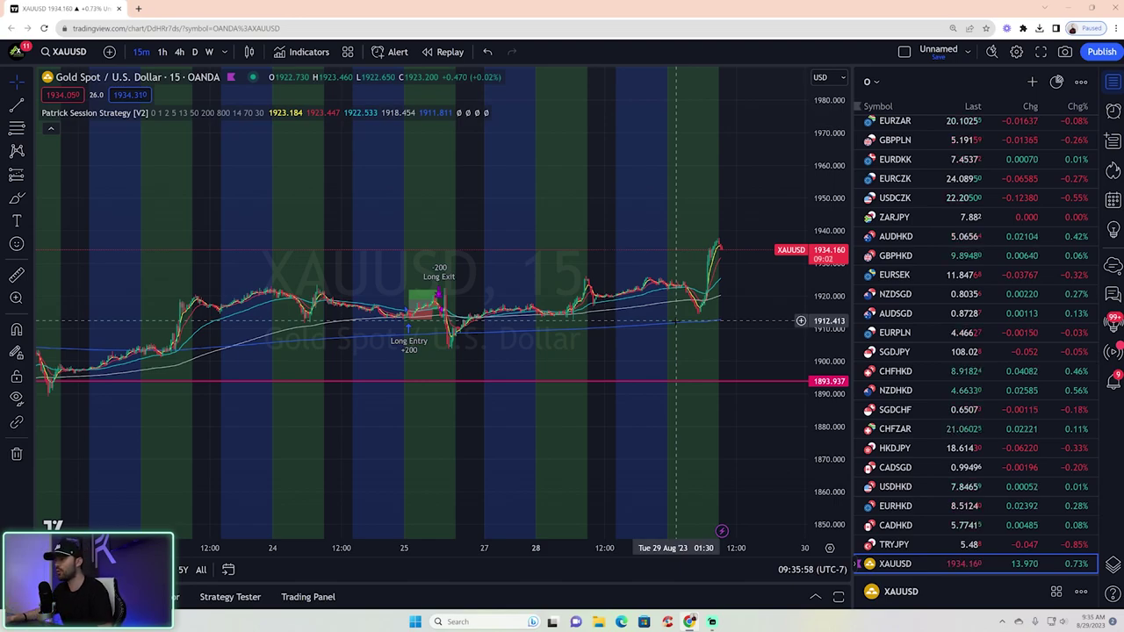
scroll(834, 292, down, 1)
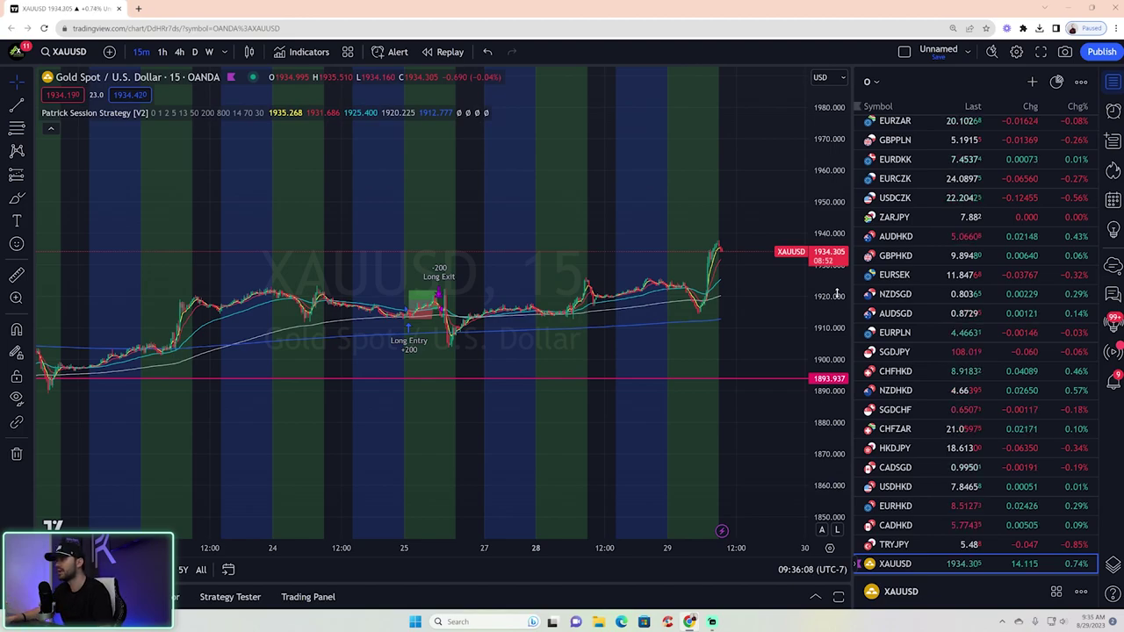
drag(839, 295, 831, 317)
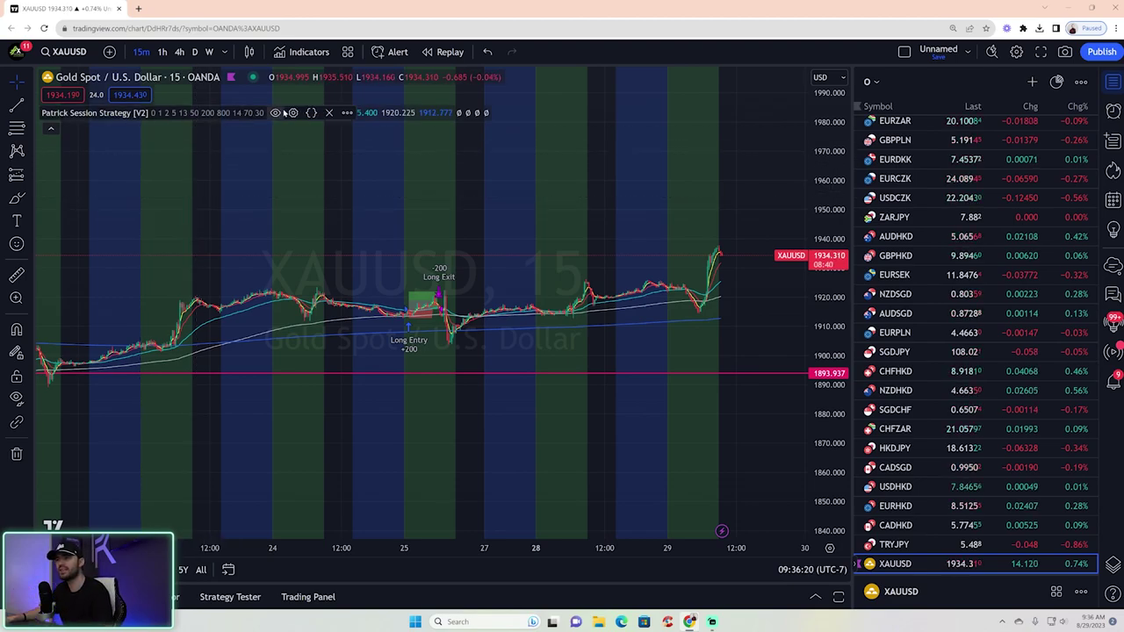
Review the input settings of the Patrick Session Strategy [V2], from stop-loss through EMA to RSI values.
click(294, 112)
click(437, 104)
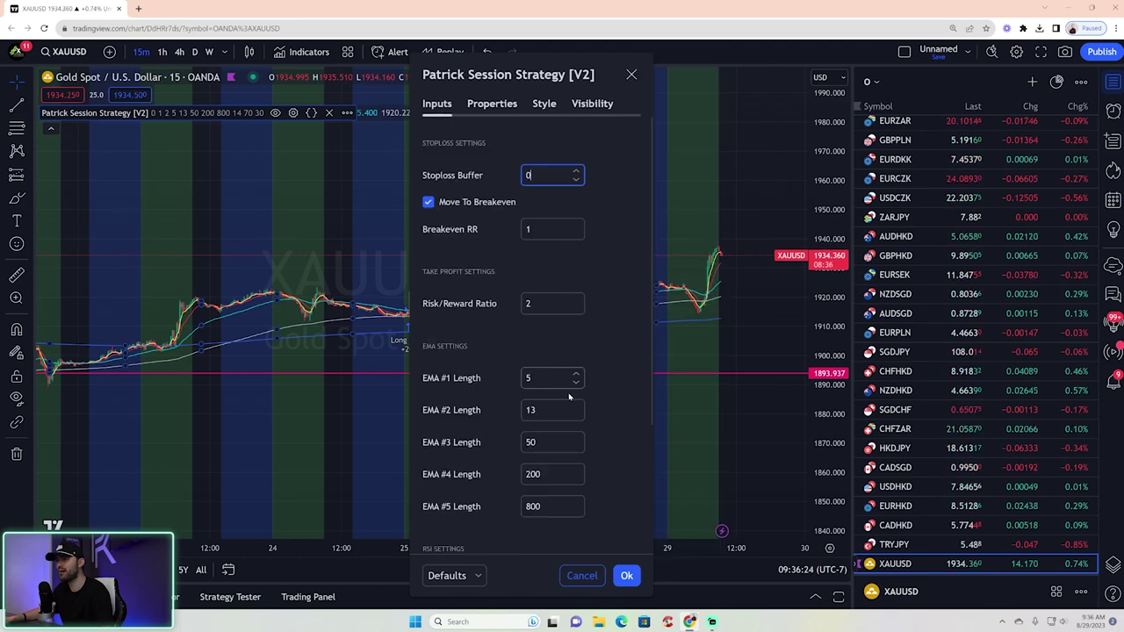
scroll(571, 376, down, 3)
scroll(577, 501, down, 1)
scroll(579, 351, up, 5)
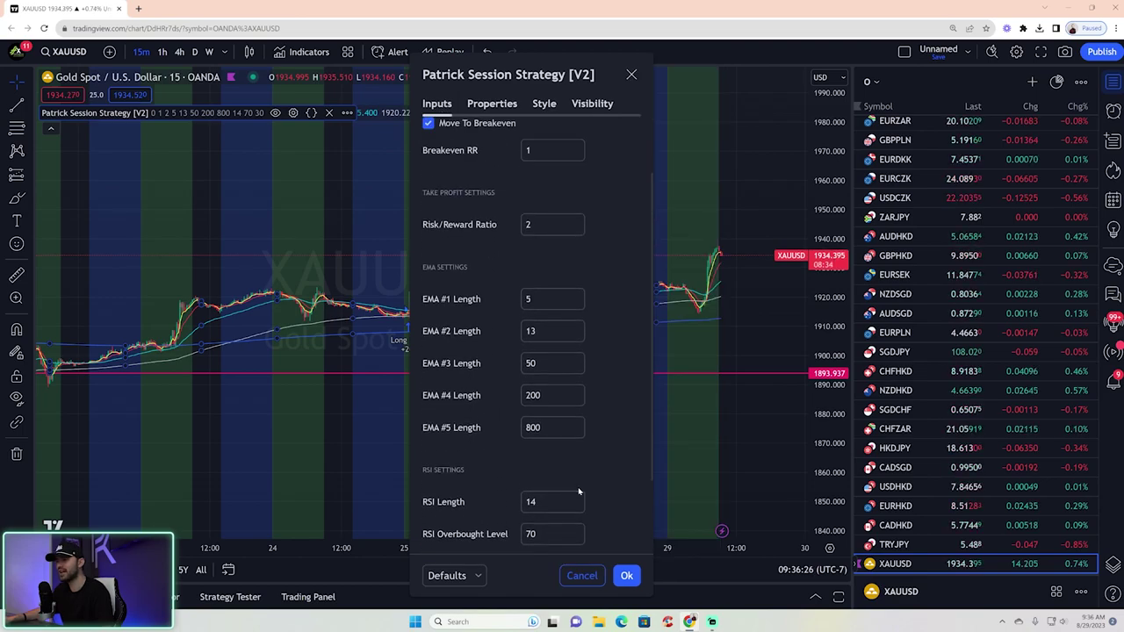
click(631, 74)
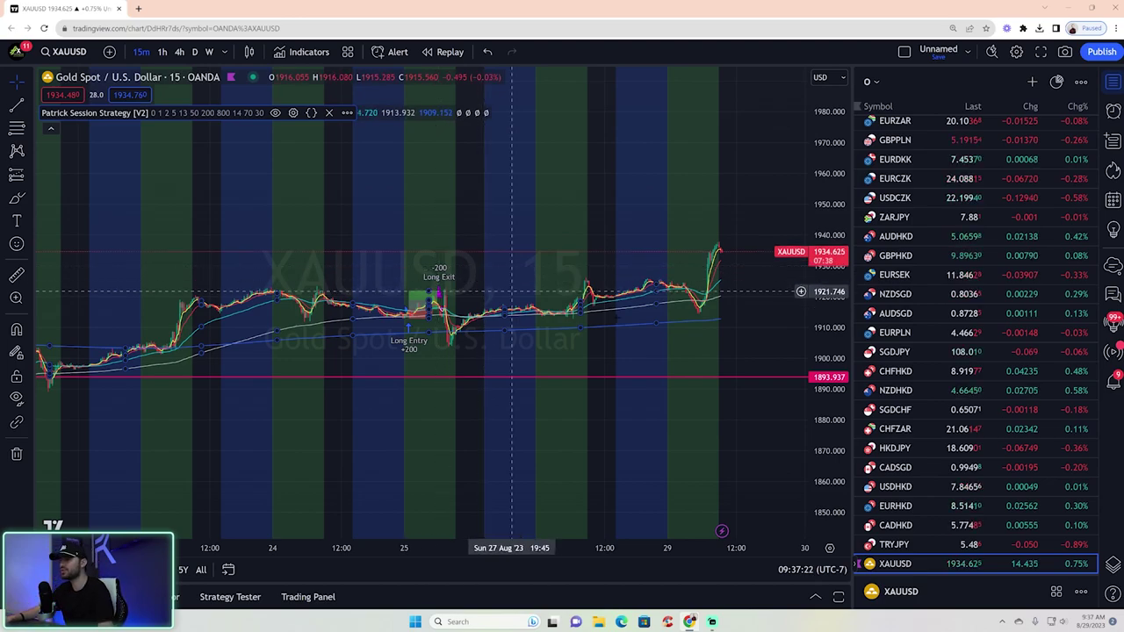
Open the Strategy Tester overview for the Patrick Session Strategy on the XAUUSD 15-minute chart.
scroll(819, 287, up, 1)
scroll(819, 287, down, 1)
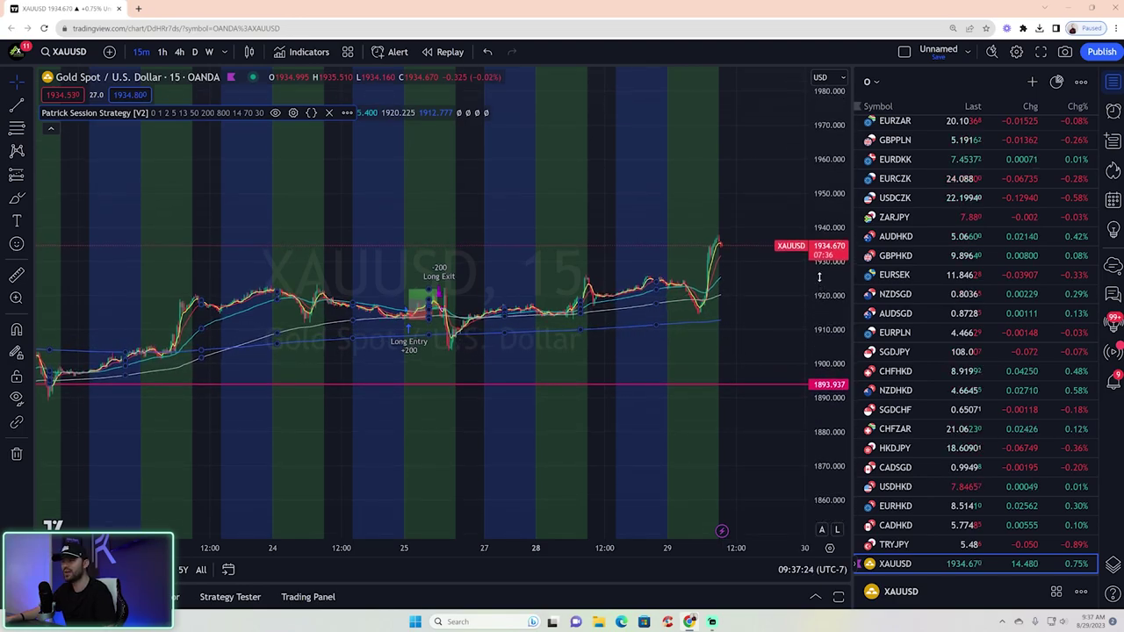
click(229, 597)
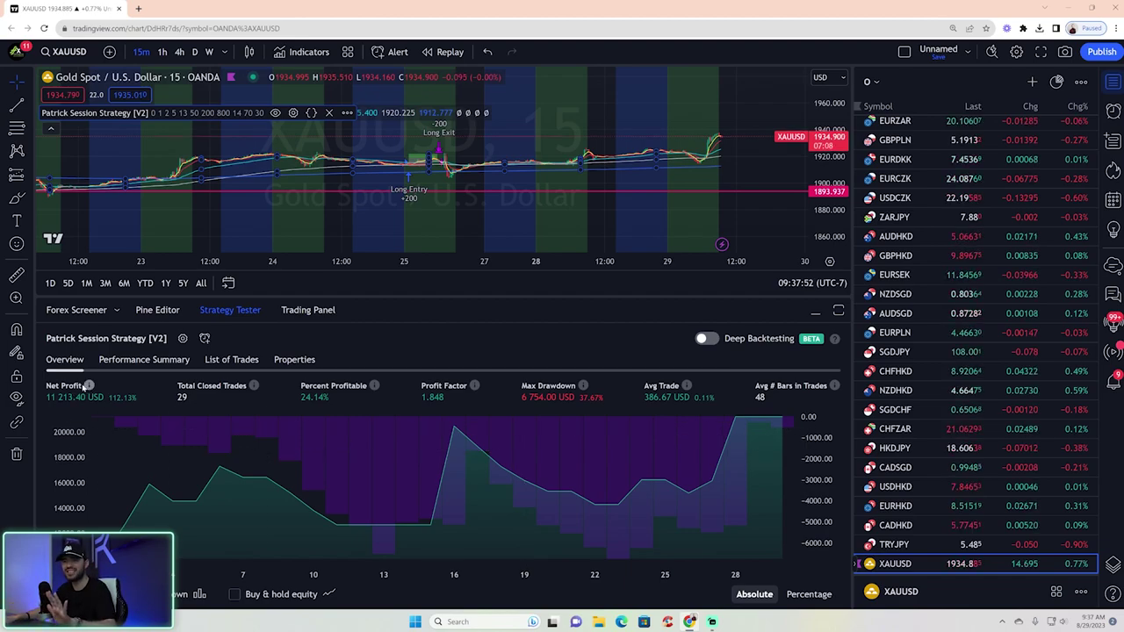
Set the strategy's order size to 2 % of equity and apply it to the backtest.
click(184, 339)
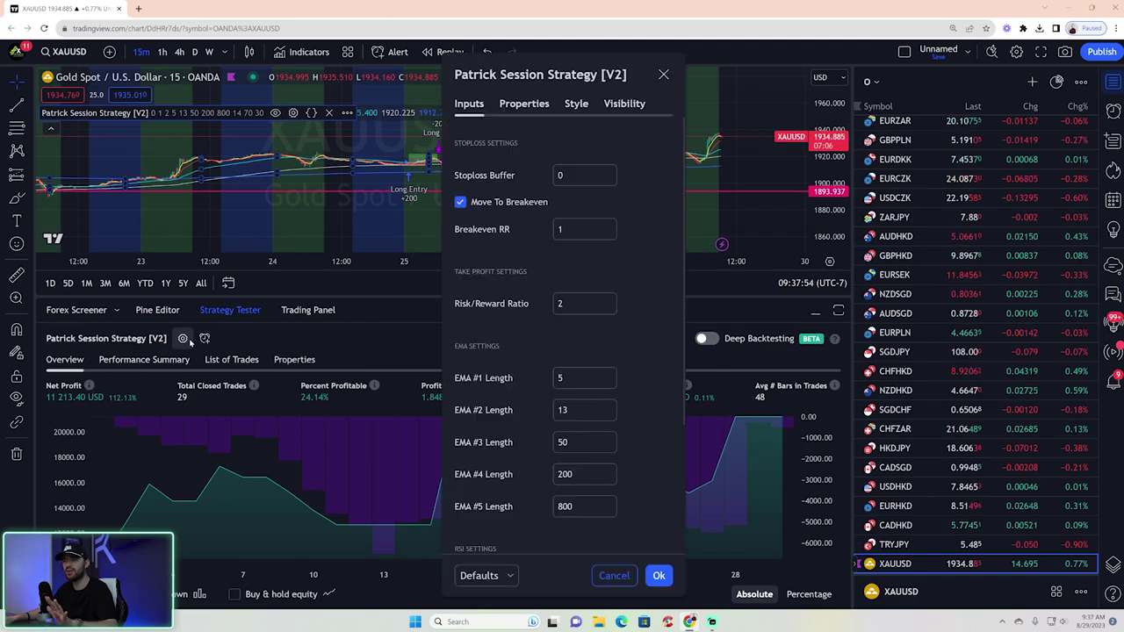
click(524, 104)
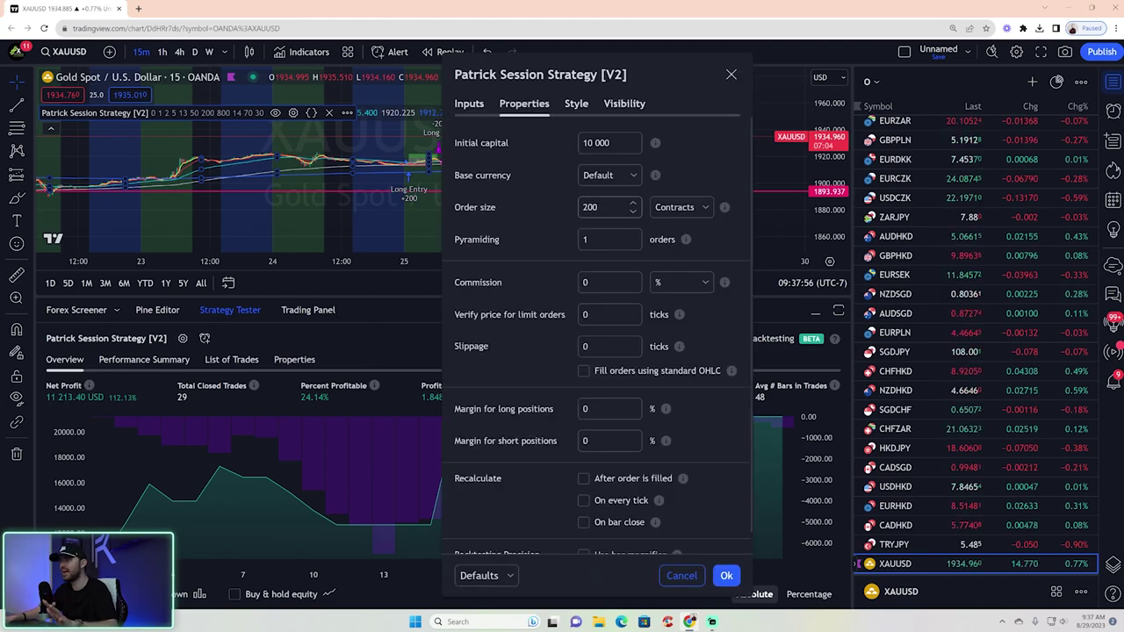
double_click(605, 143)
click(594, 206)
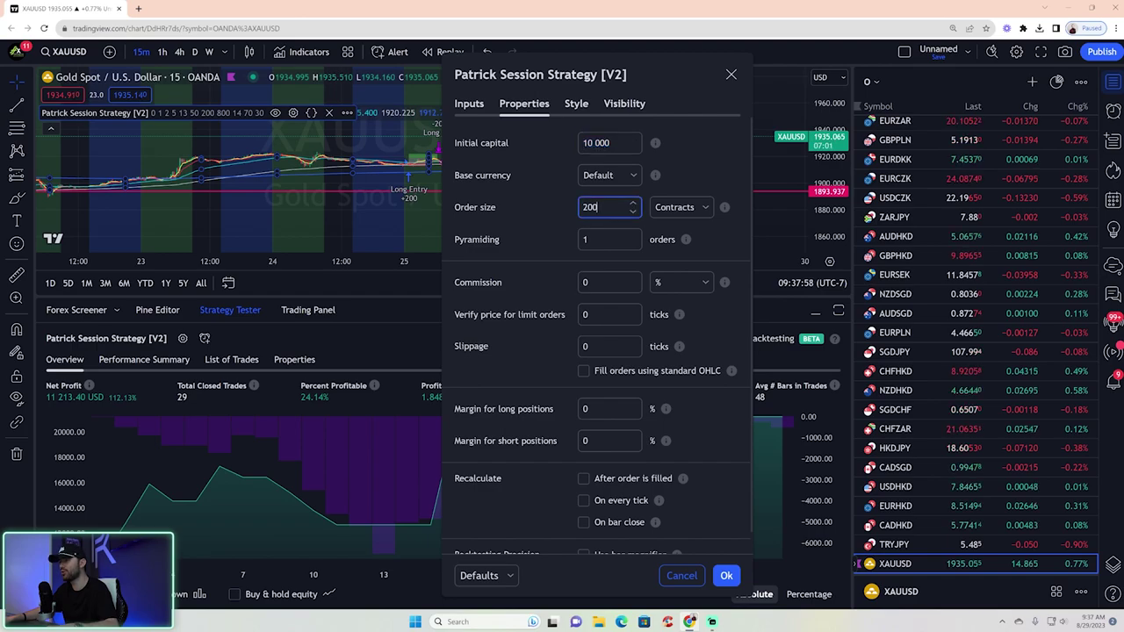
click(674, 207)
click(681, 274)
double_click(593, 206)
text(2)
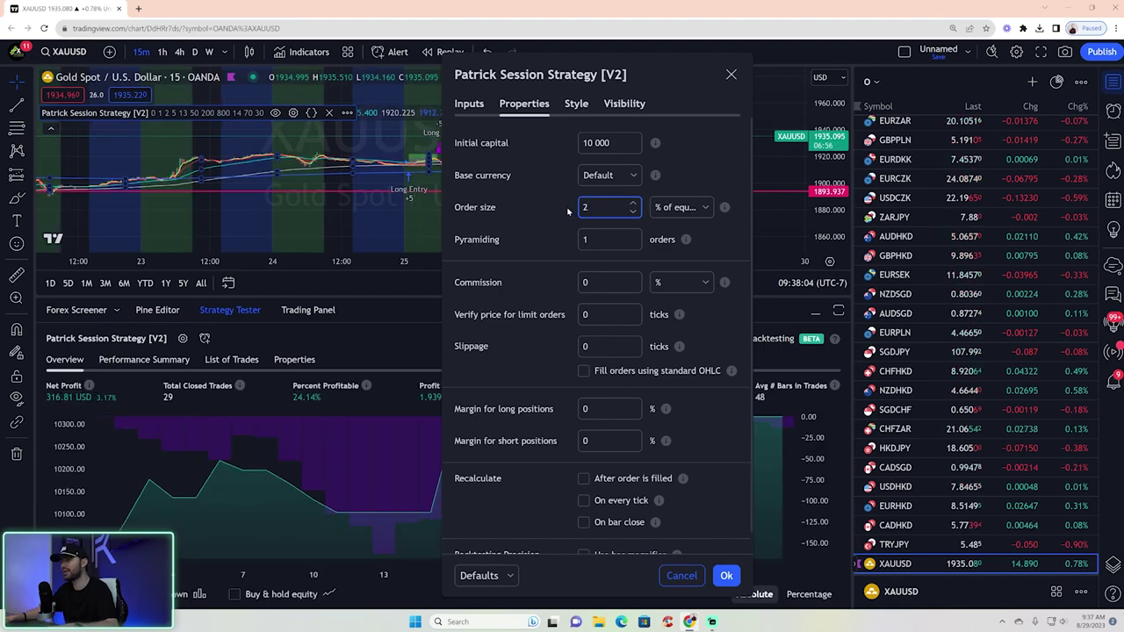
click(725, 576)
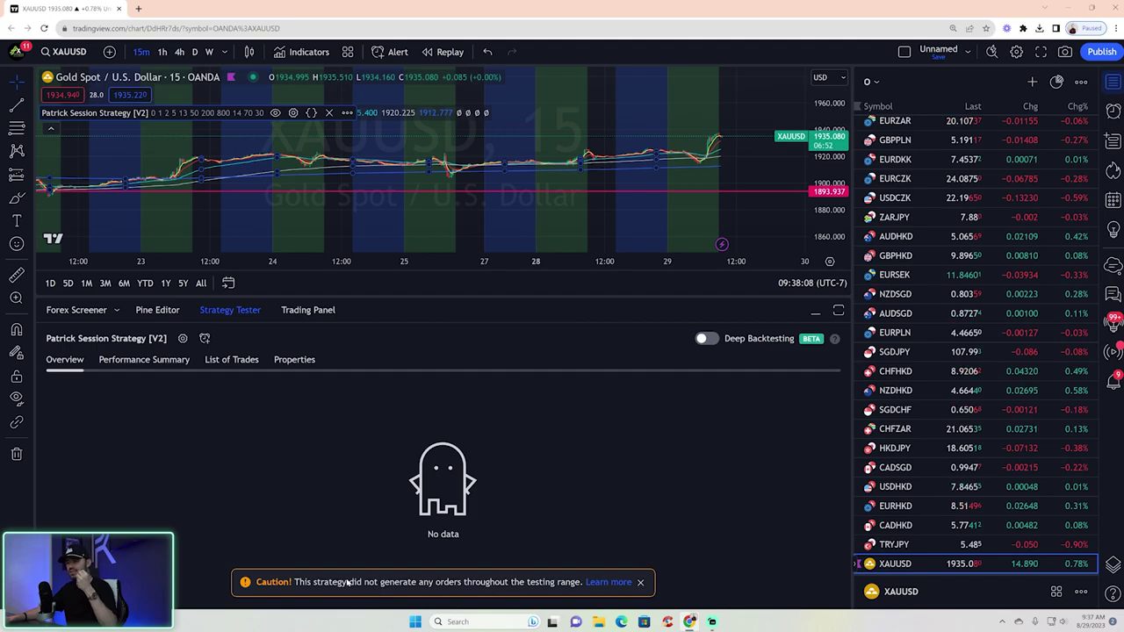
Switch the strategy's order size to contracts and set it to 1.
click(183, 339)
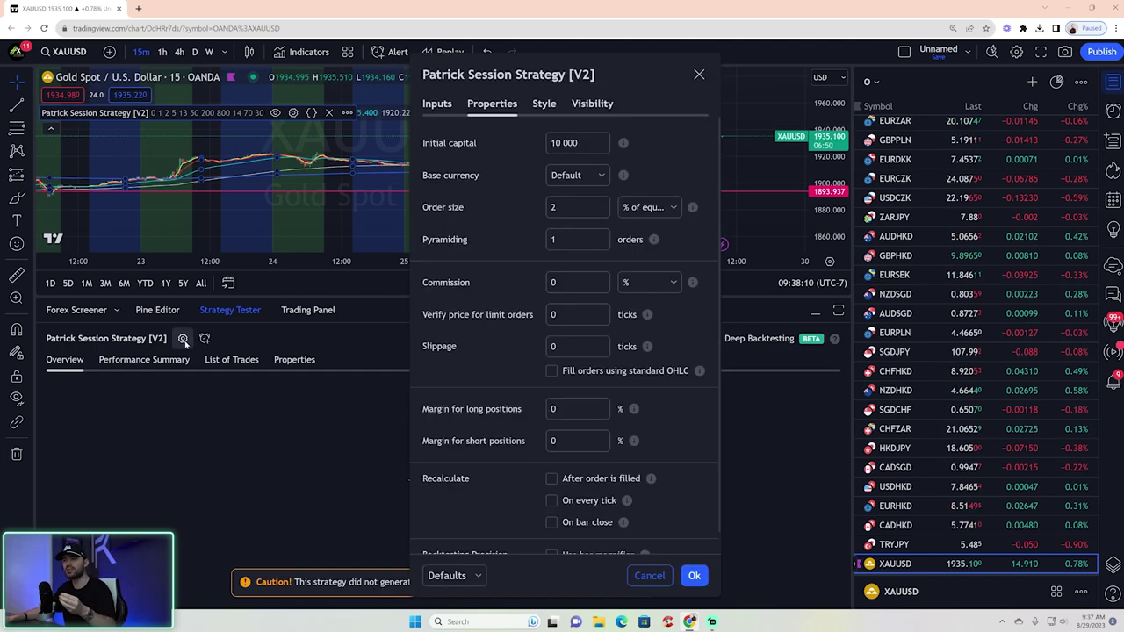
click(633, 208)
click(645, 231)
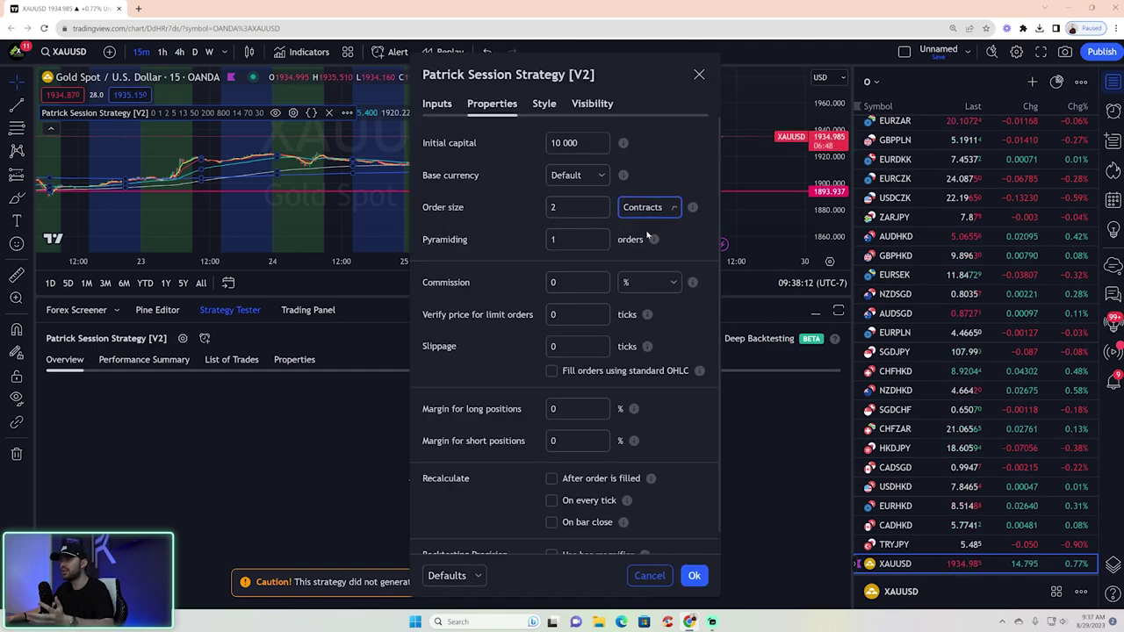
key(BackSpace)
text(1)
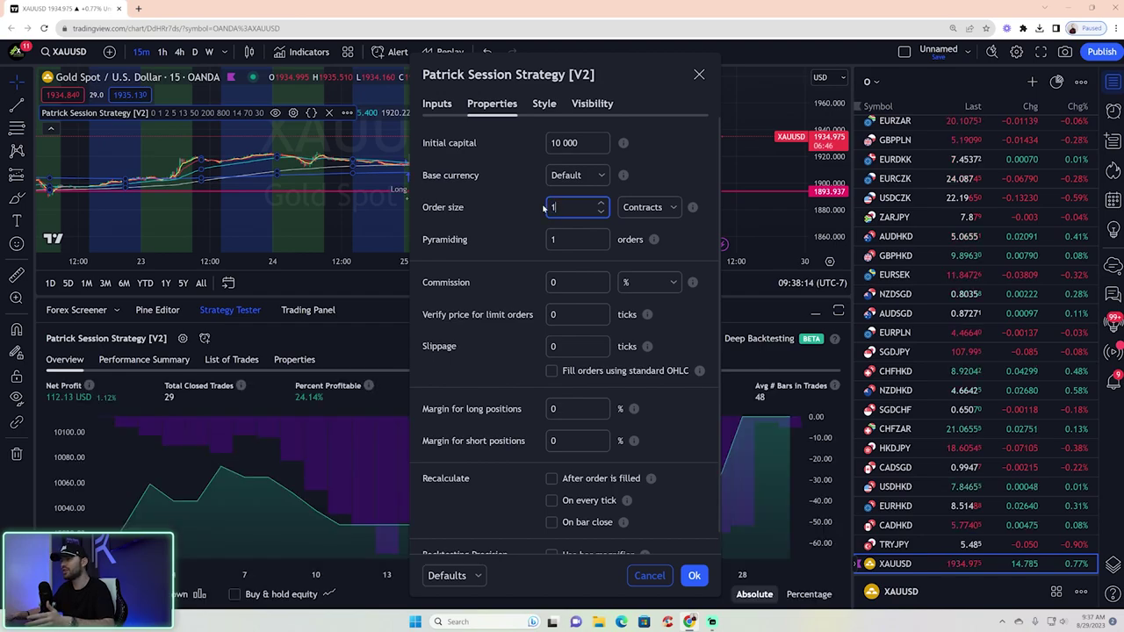
Set the strategy's initial capital to 1 000 000 and apply the property changes to the backtest.
key(shift+Tab)
text(1000000)
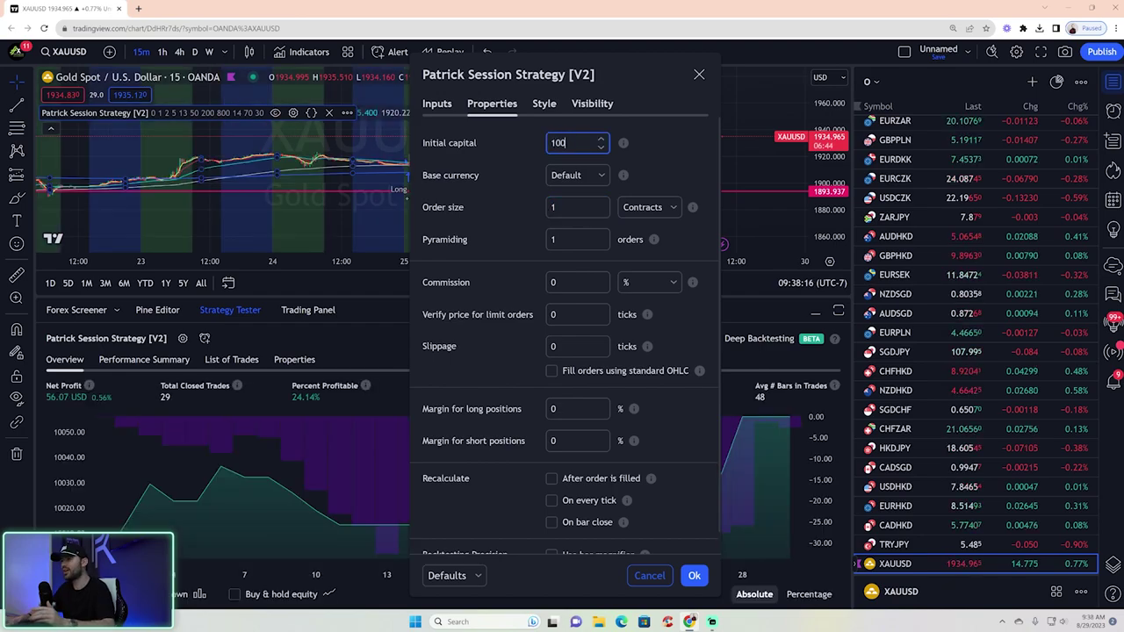
click(636, 148)
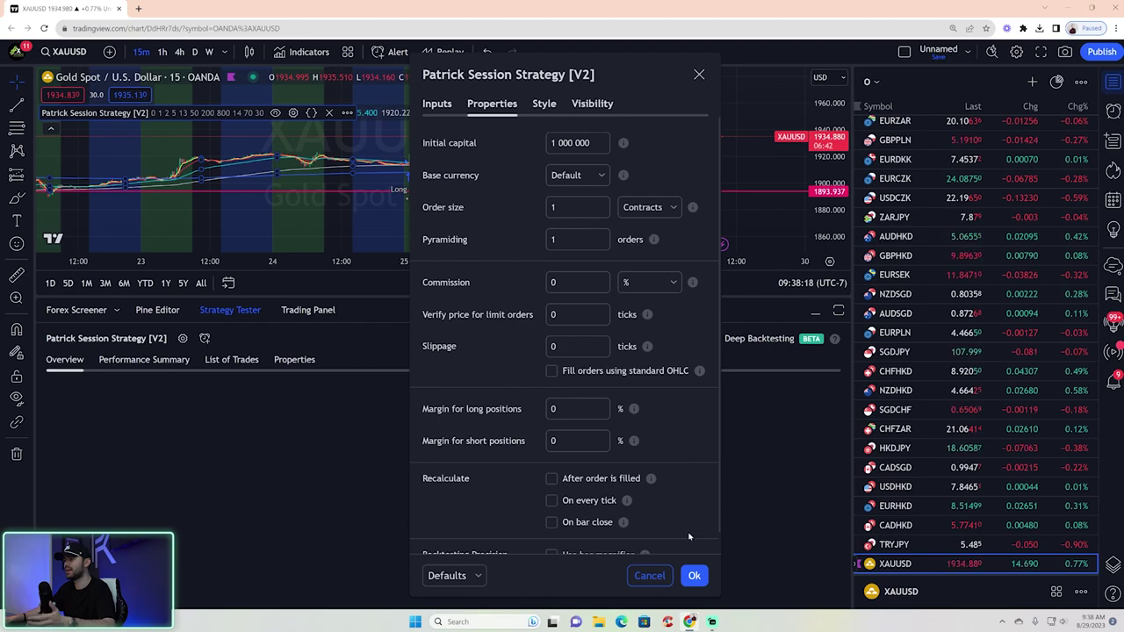
click(694, 576)
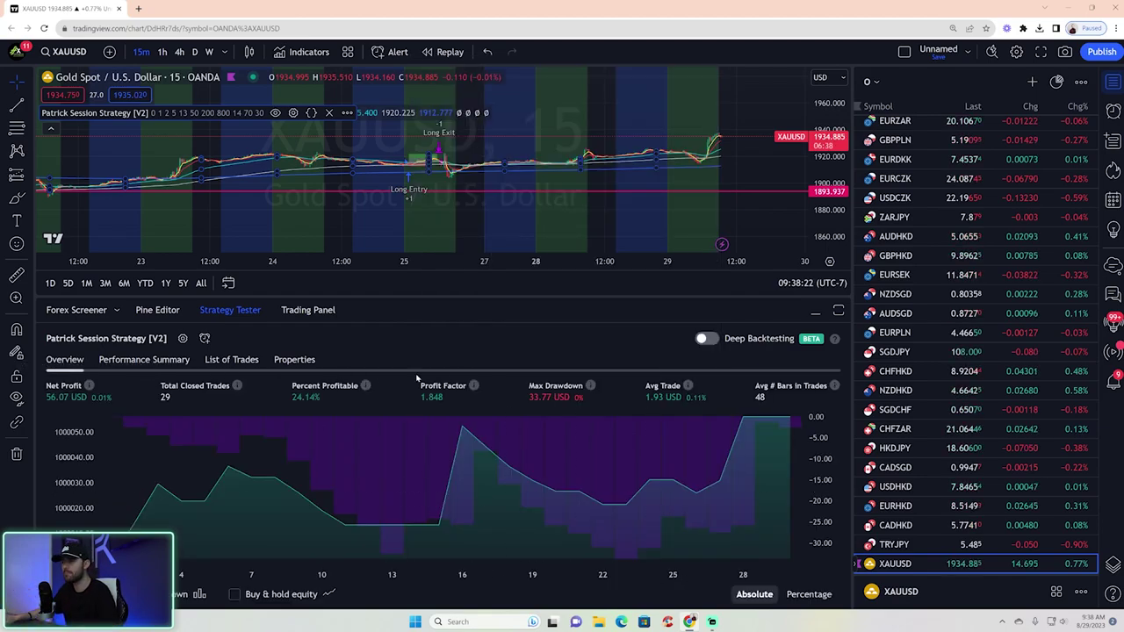
Turn off Move To Breakeven in the strategy's inputs and apply the change to the backtest.
mouse_move(593, 387)
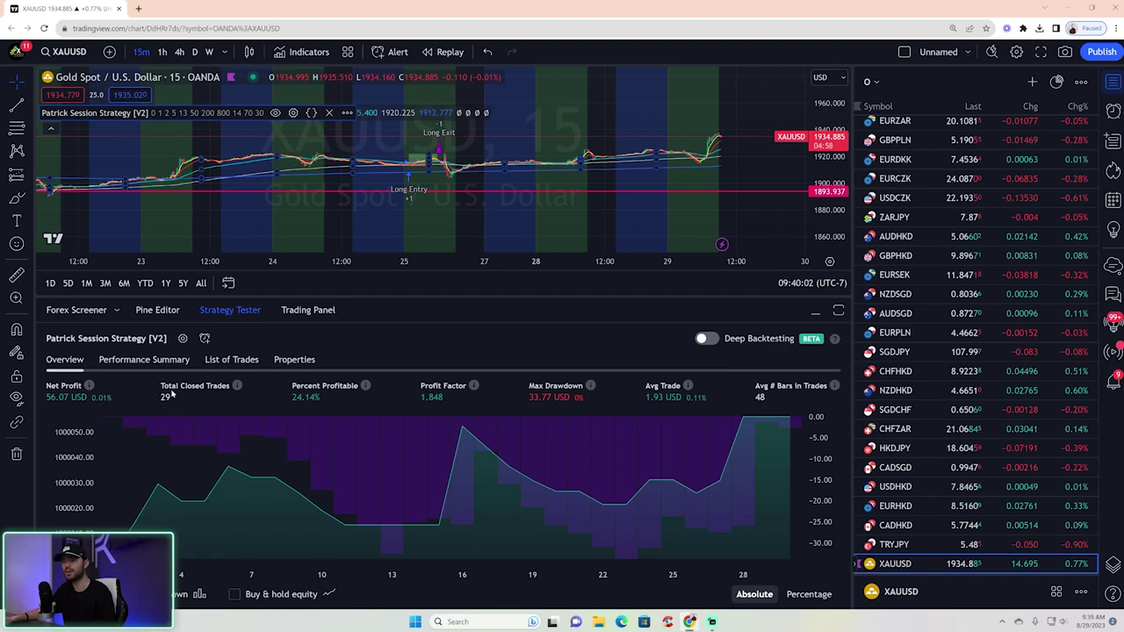
click(183, 339)
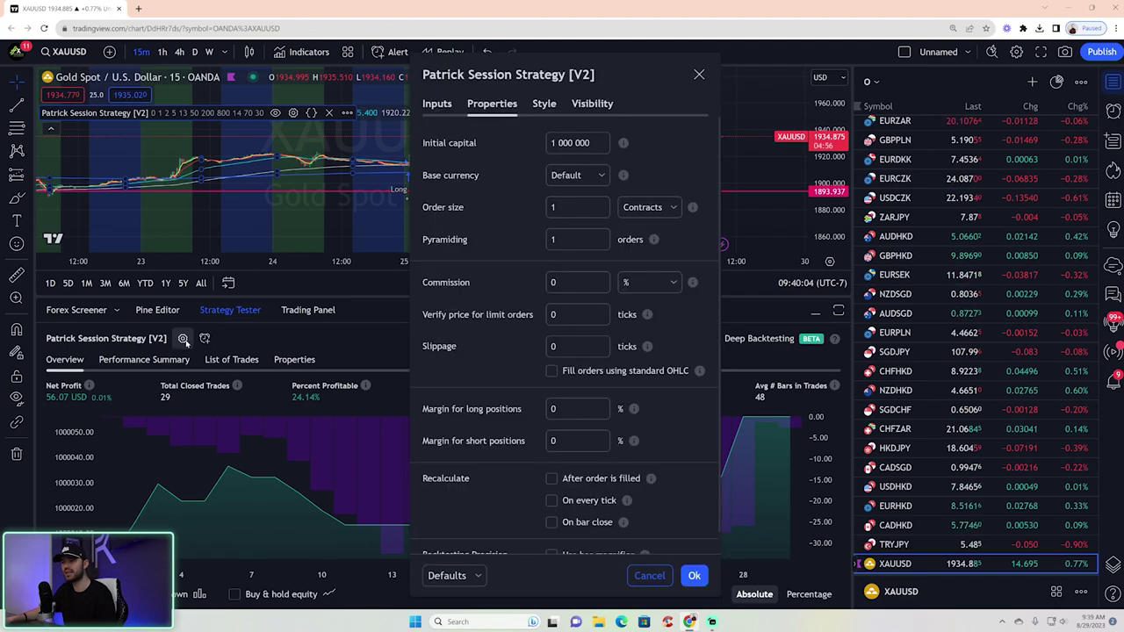
click(436, 103)
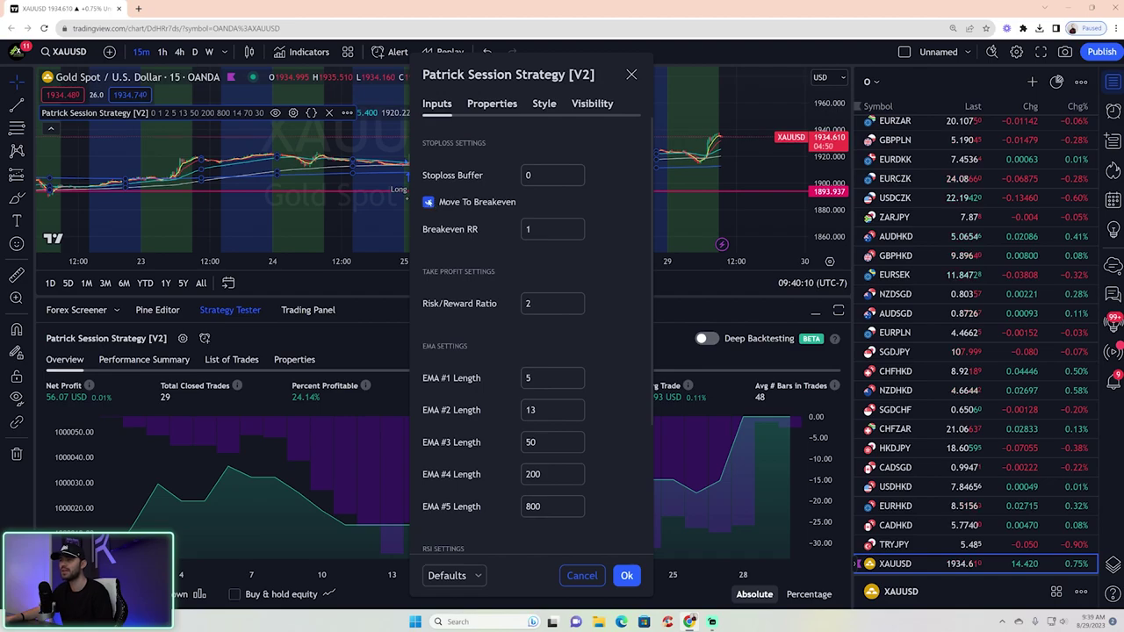
drag(525, 75, 855, 71)
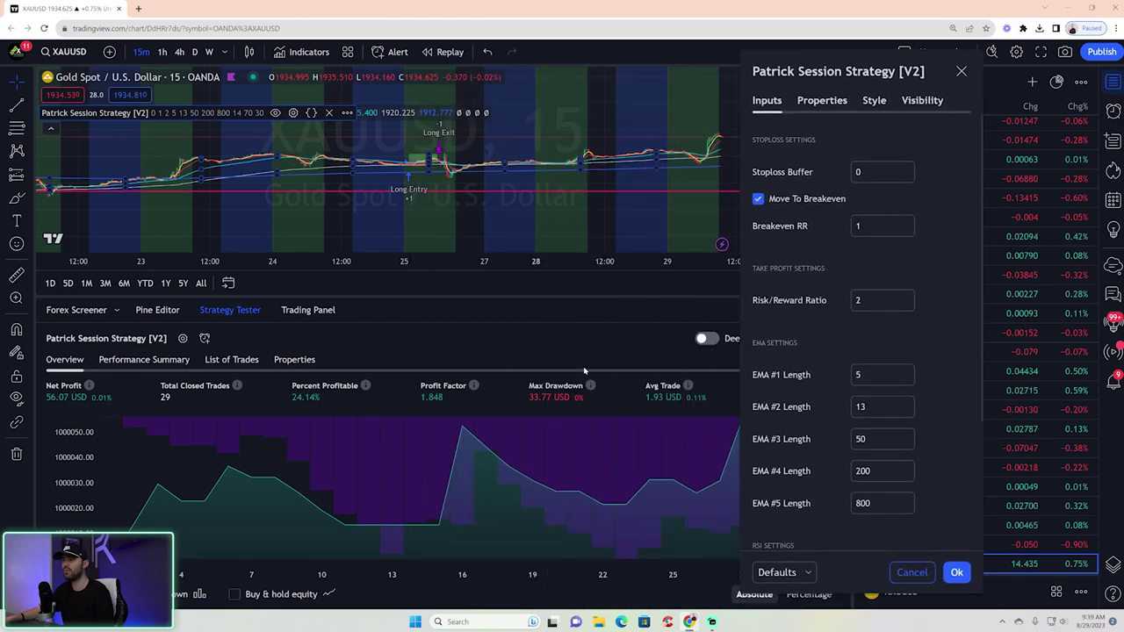
click(957, 571)
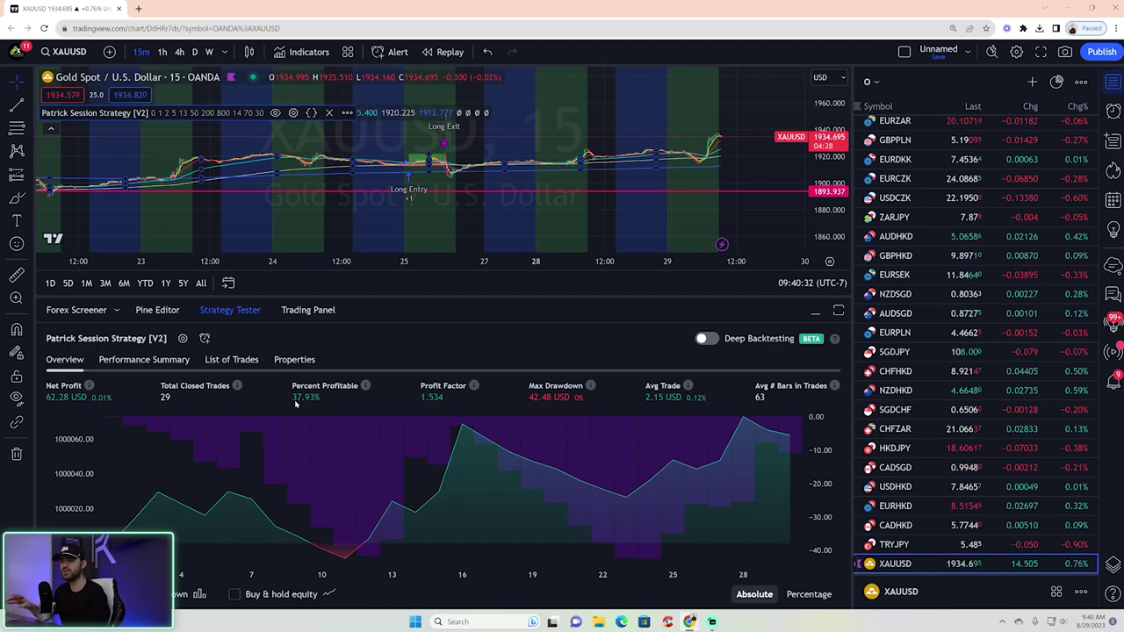
Turn Move To Breakeven back on, set the Risk/Reward Ratio to 3 and apply the inputs.
click(183, 338)
click(481, 203)
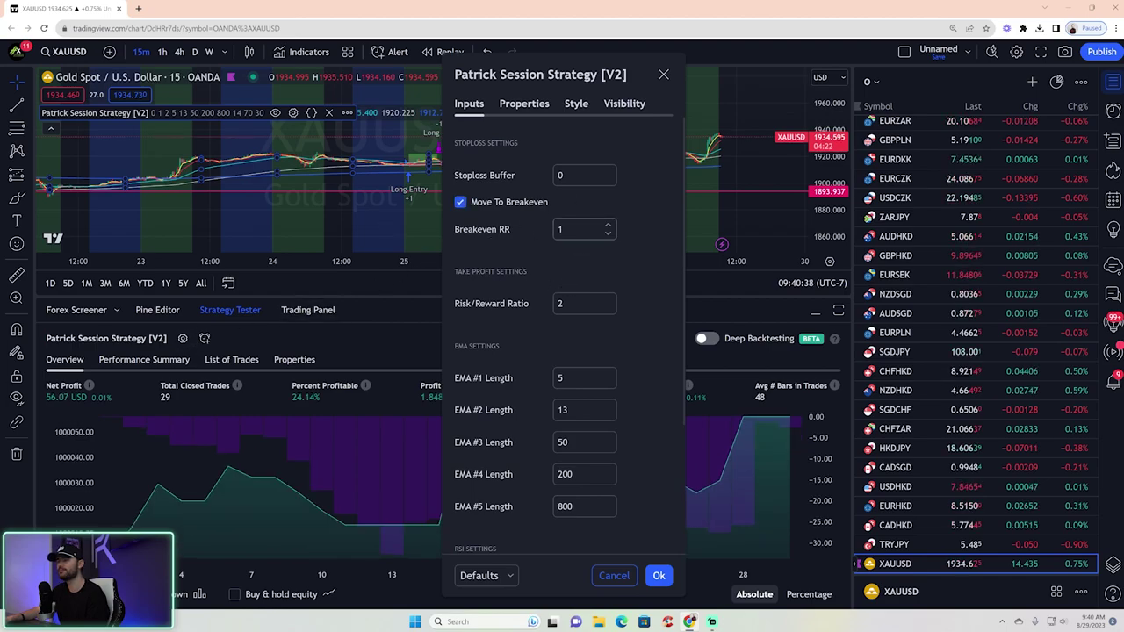
click(559, 303)
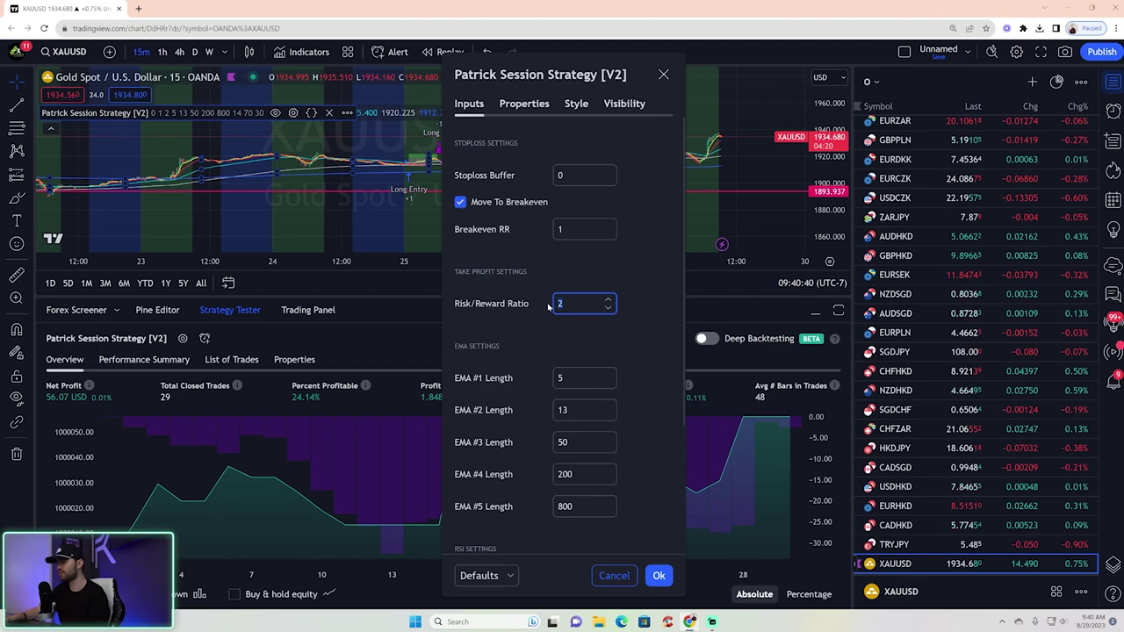
click(659, 575)
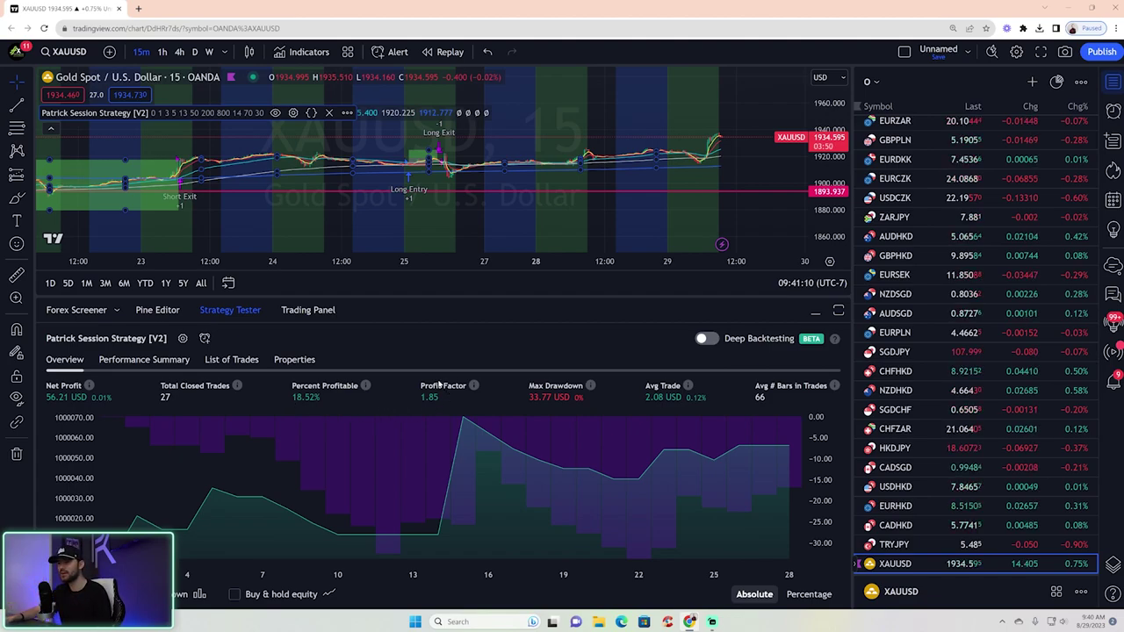
Turn off Move To Breakeven, set the Risk/Reward Ratio to 1 and apply the inputs to the backtest.
click(183, 338)
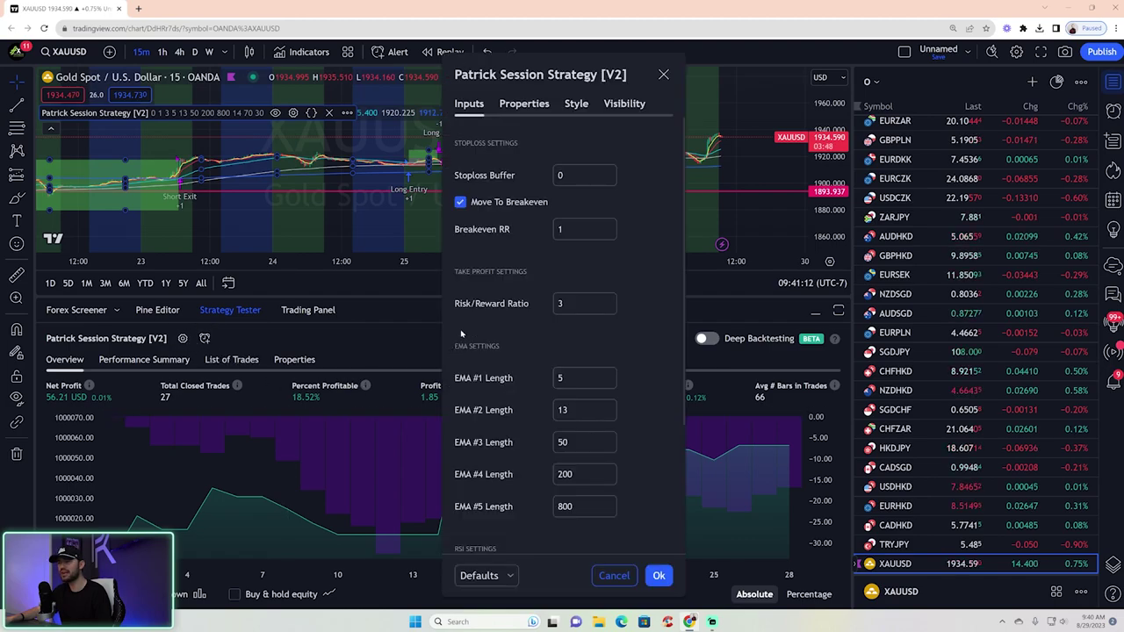
click(461, 203)
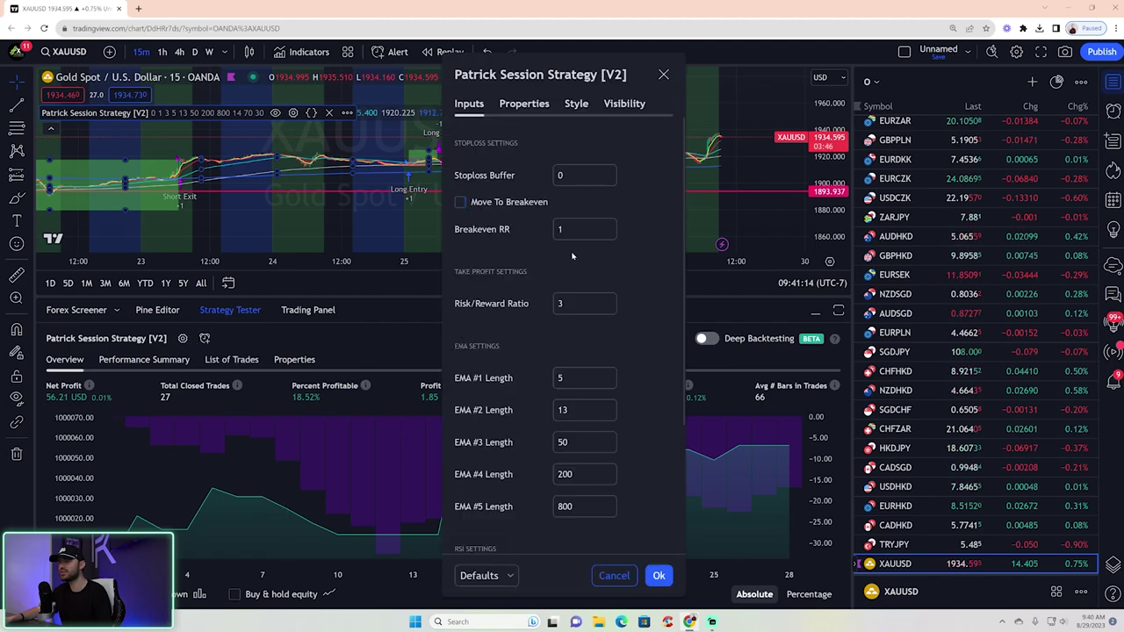
click(556, 304)
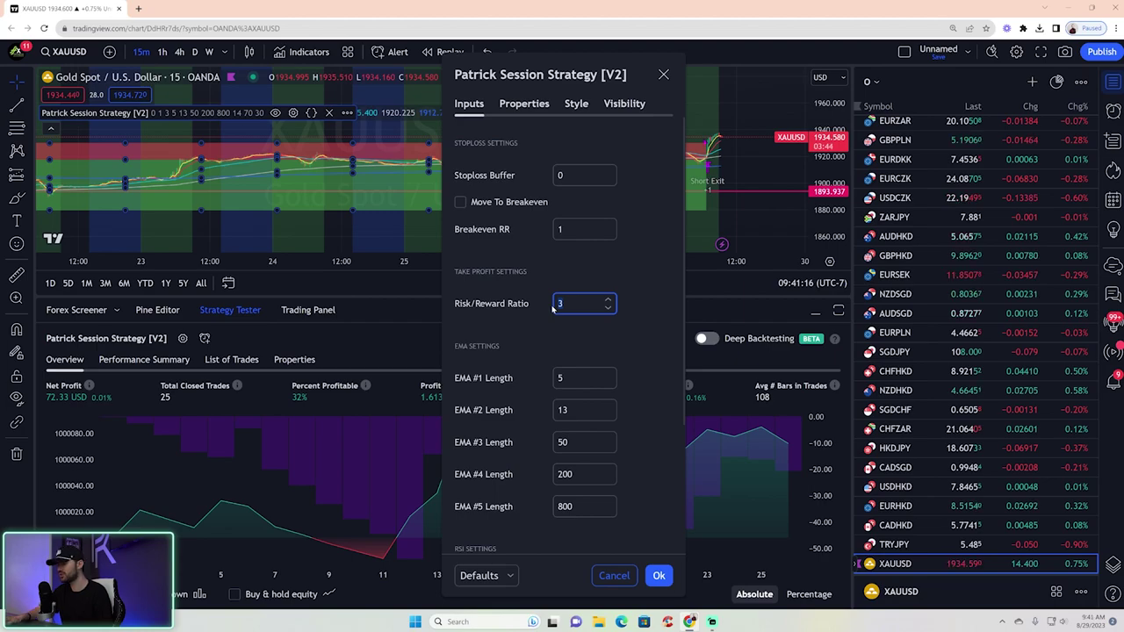
click(658, 575)
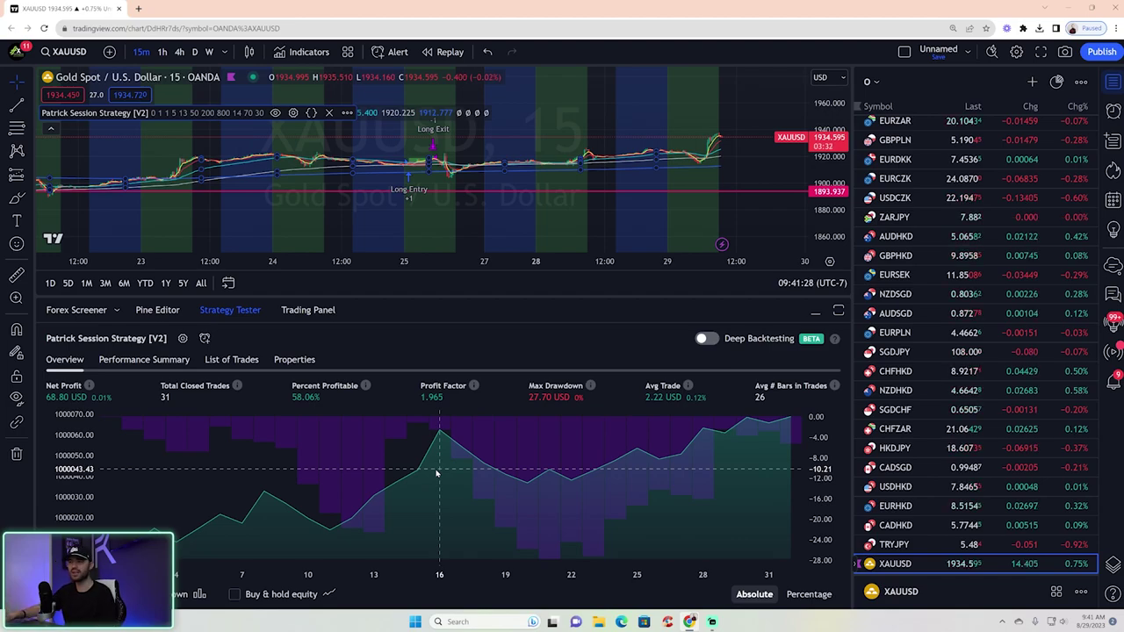
Set the strategy's RSI Overbought Level to 65 and RSI Oversold to 35, and apply the inputs to the backtest.
click(183, 339)
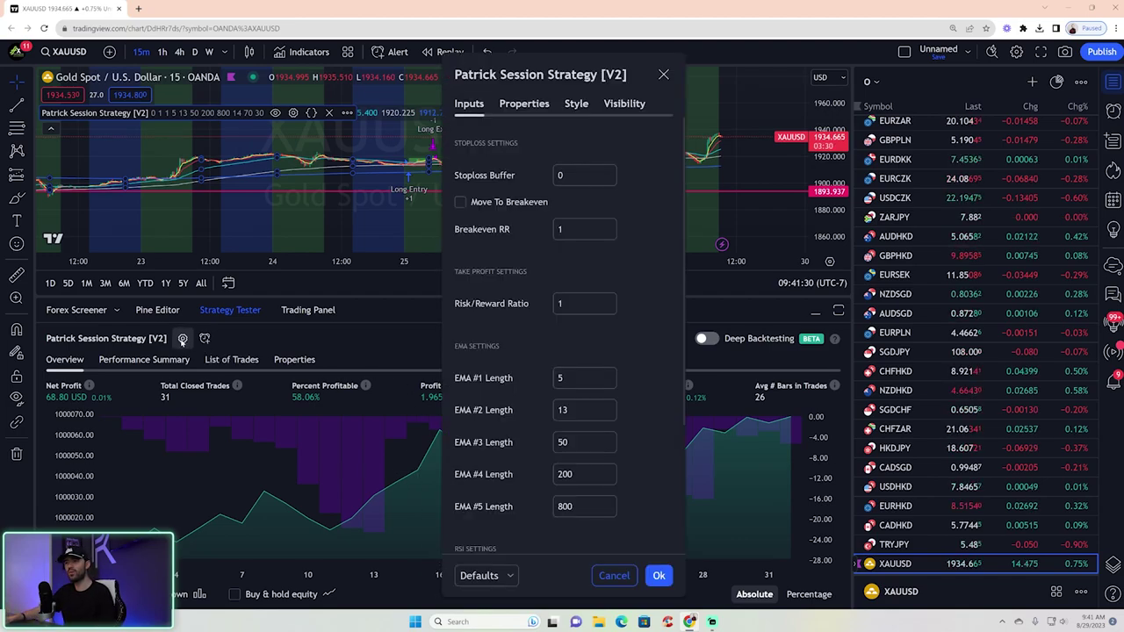
scroll(602, 325, down, 2)
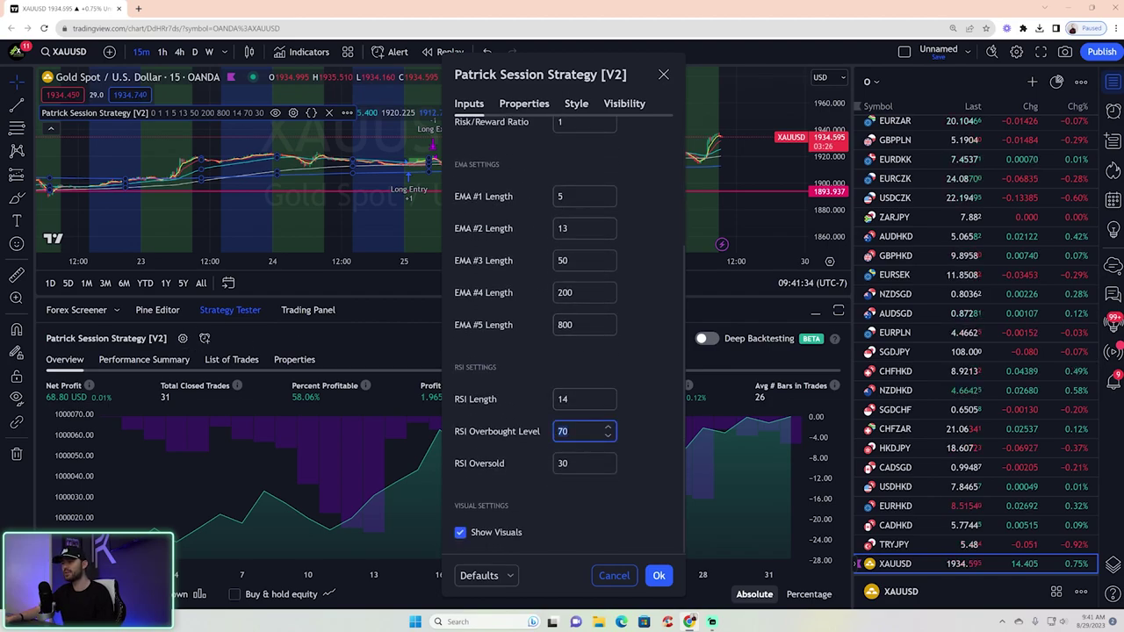
key(BackSpace)
key(BackSpace)
text(65)
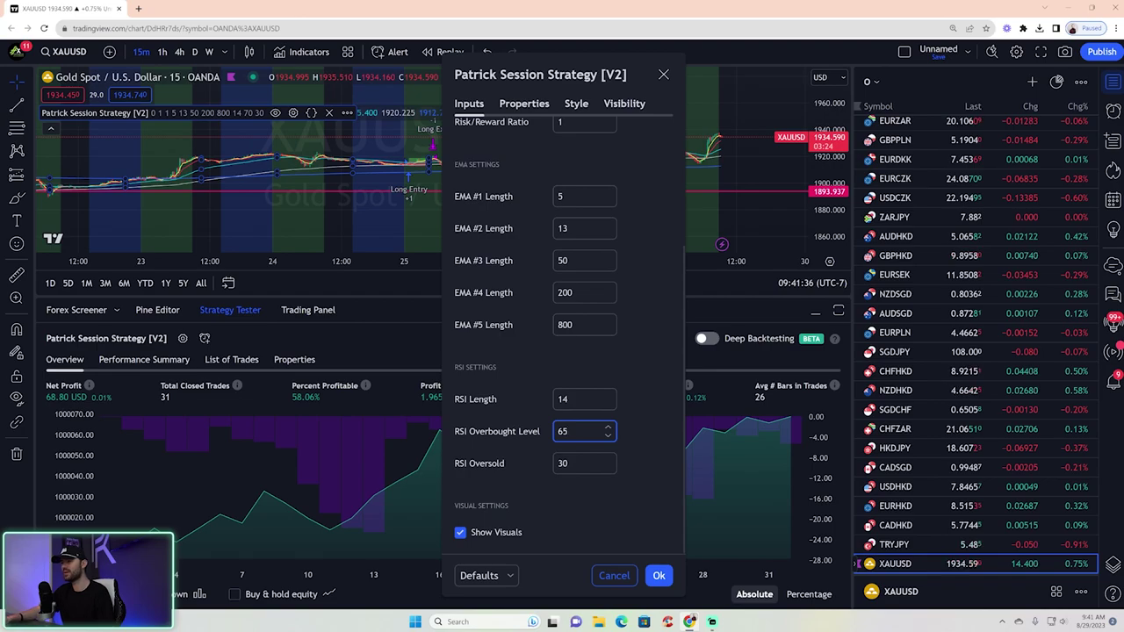
key(Tab)
key(BackSpace)
text(5)
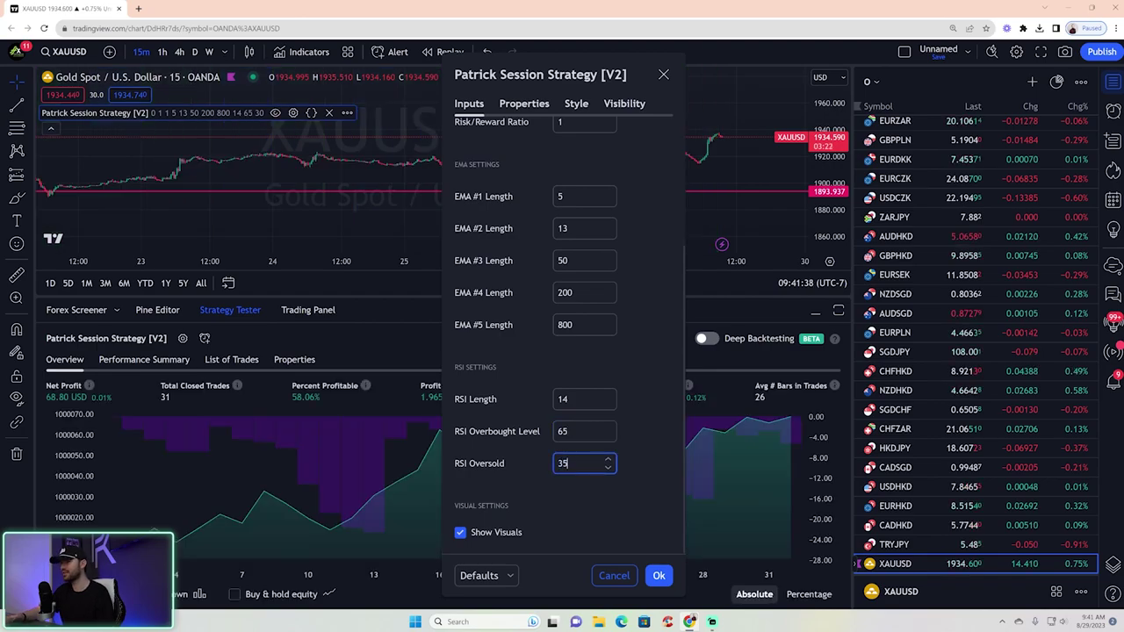
click(658, 576)
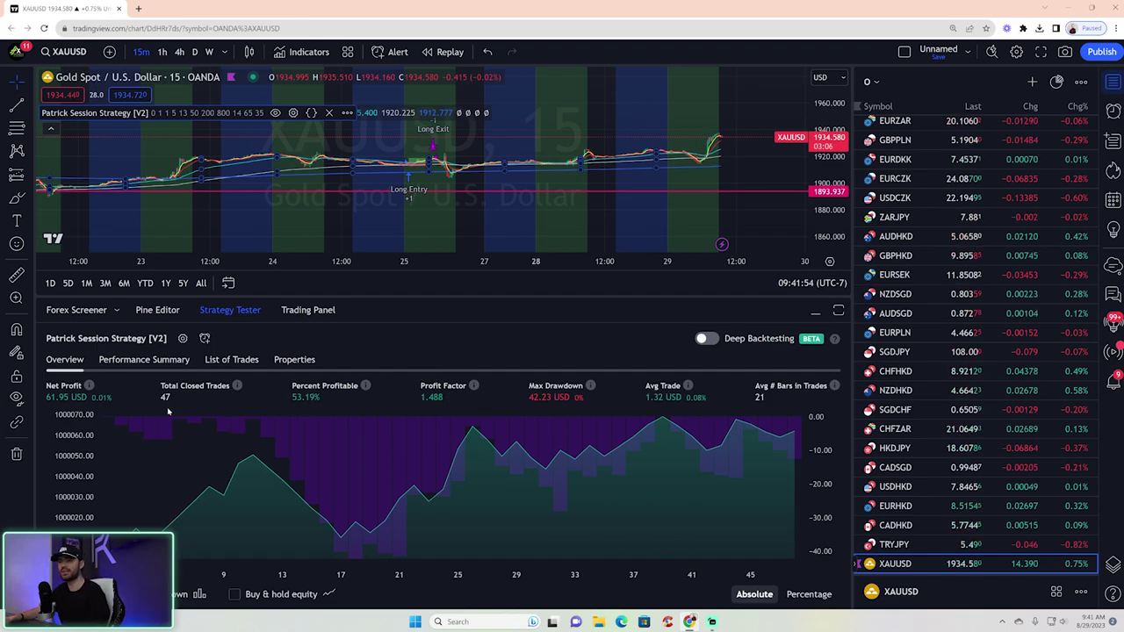
Set the strategy's RSI Overbought Level to 72 and RSI Oversold to 28, and apply the inputs to the backtest.
click(183, 338)
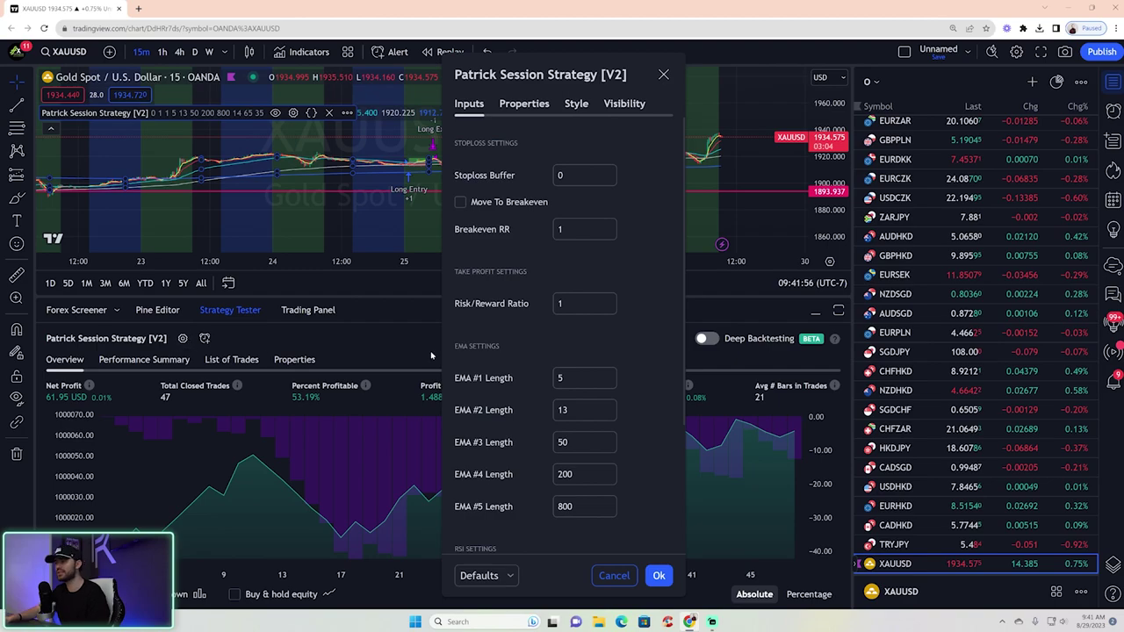
scroll(612, 375, down, 3)
click(580, 431)
text(72)
key(Tab)
text(28)
click(659, 575)
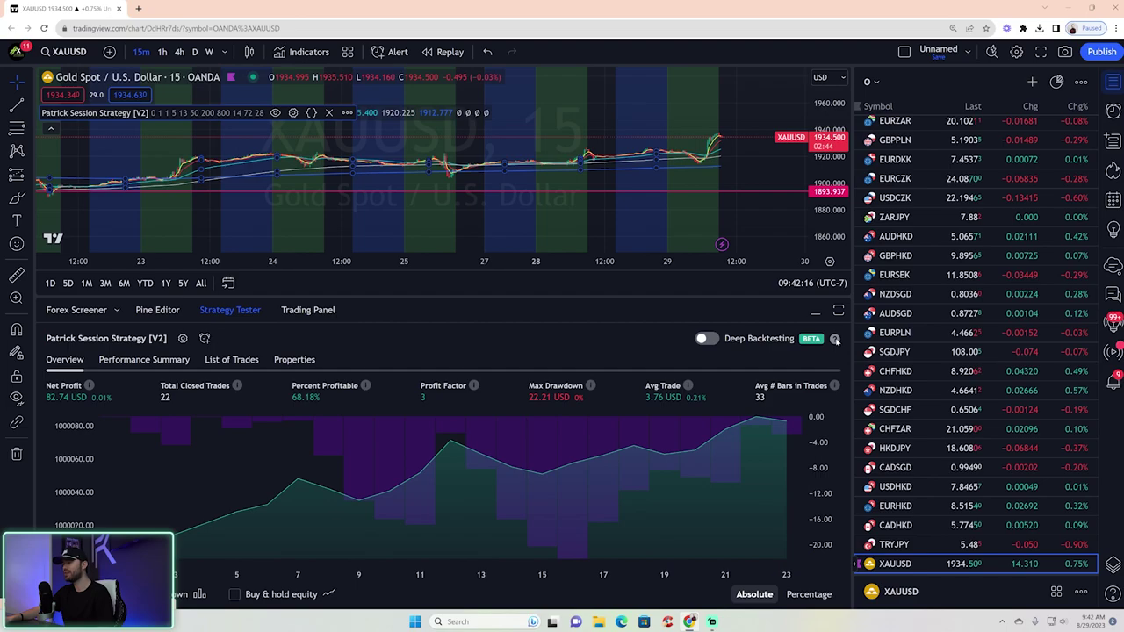
Open the help article explaining Deep Backtesting, read it and close it.
click(835, 339)
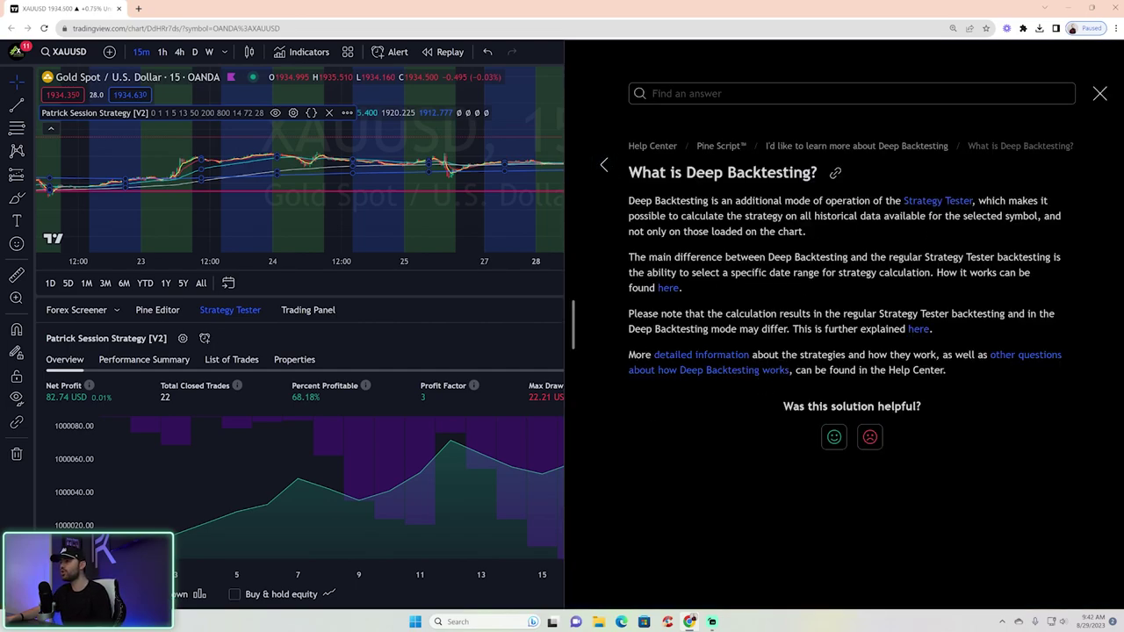
click(1100, 94)
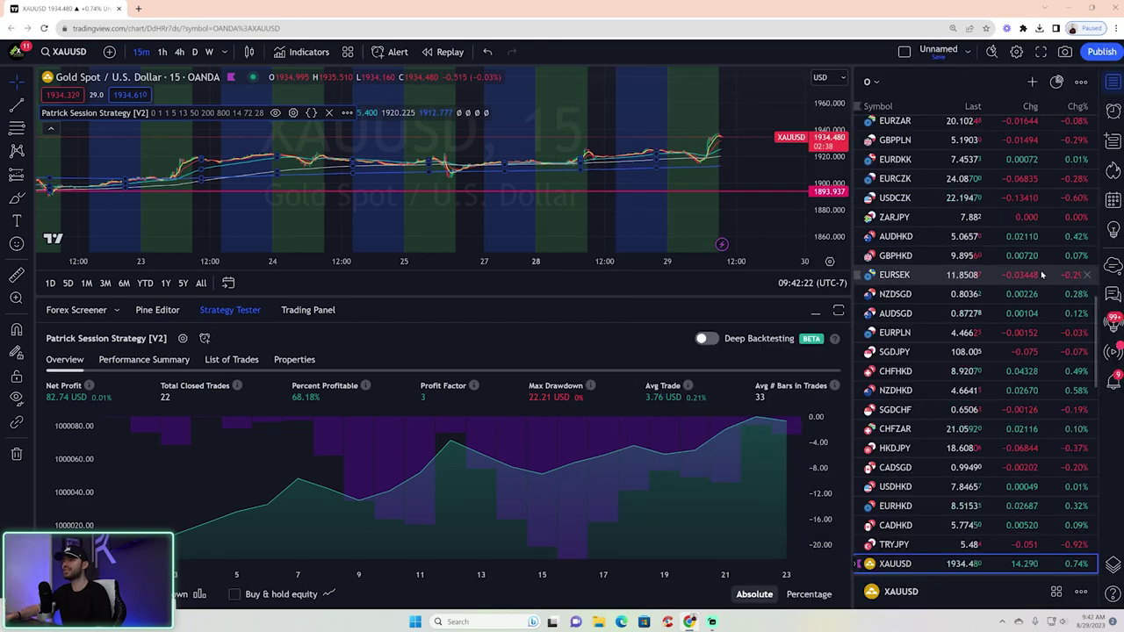
View the account's Referred friends page with its referral offer, and return to the chart.
click(15, 51)
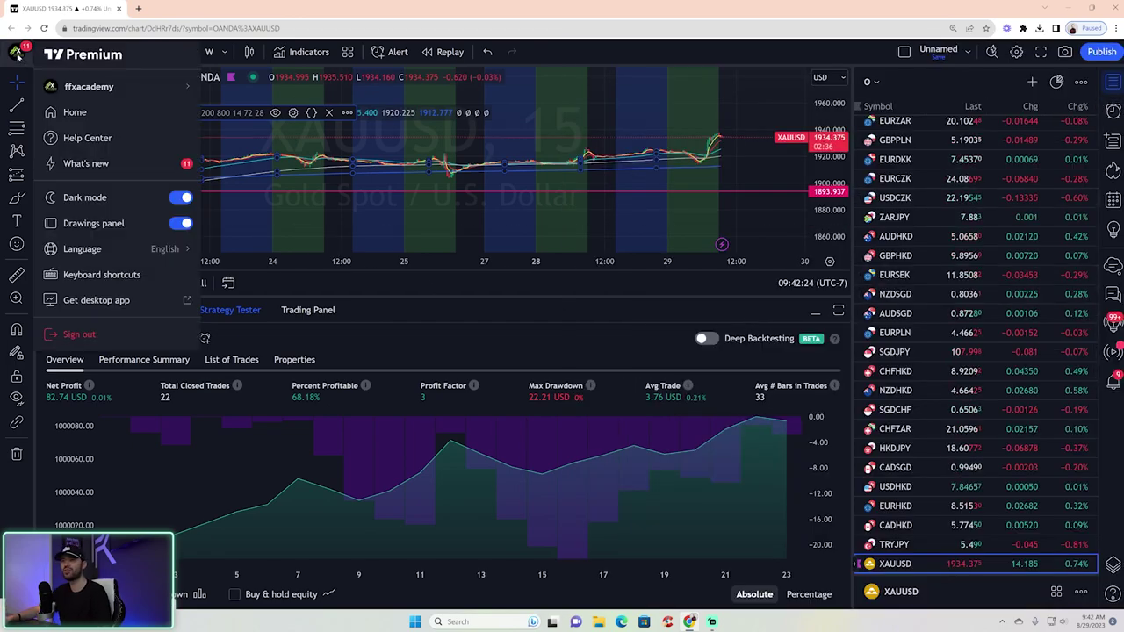
mouse_move(90, 91)
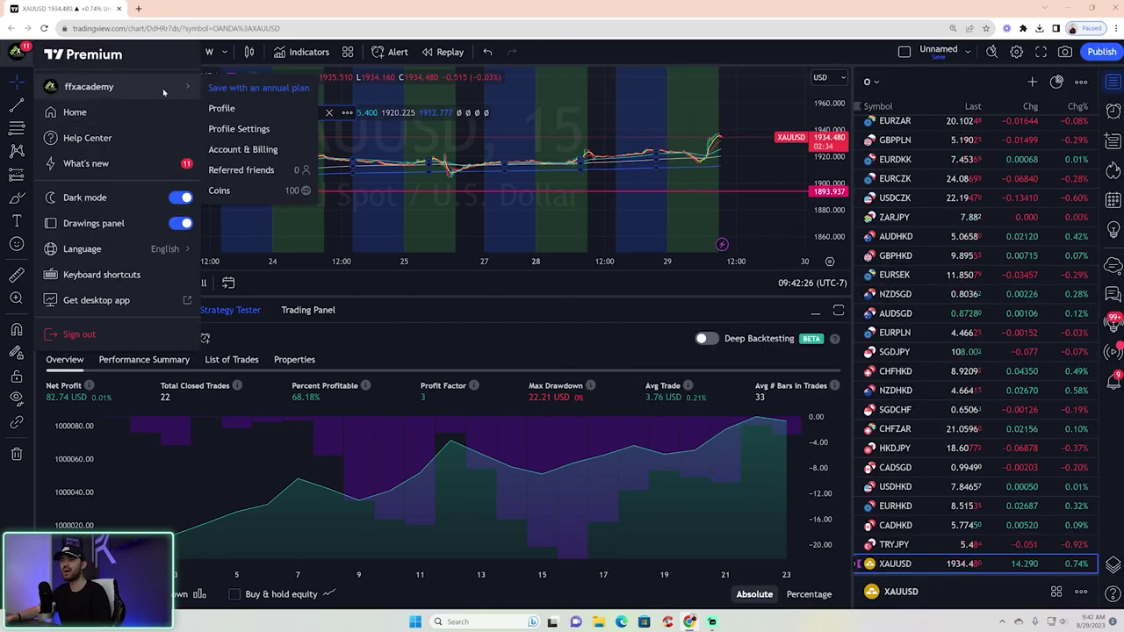
click(215, 108)
click(652, 87)
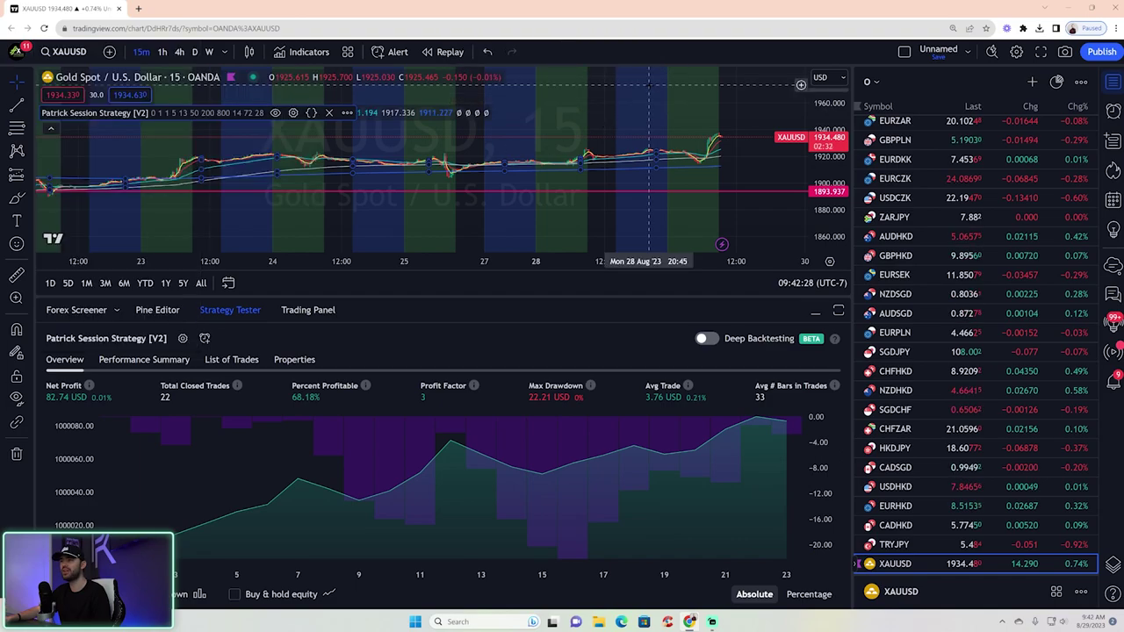
click(15, 51)
mouse_move(155, 91)
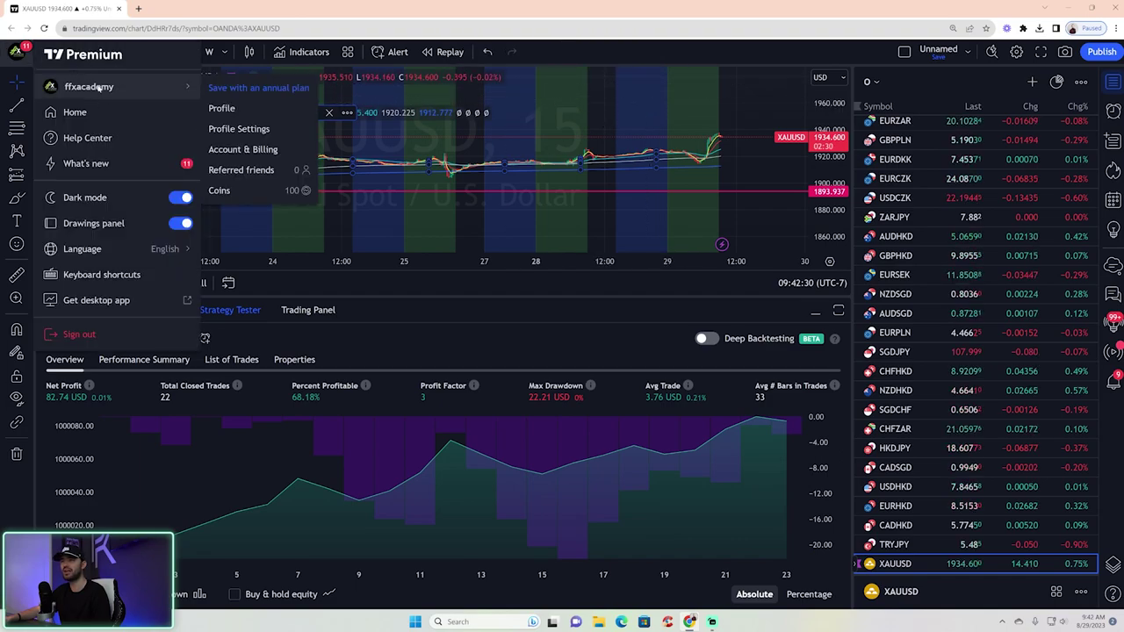
click(257, 170)
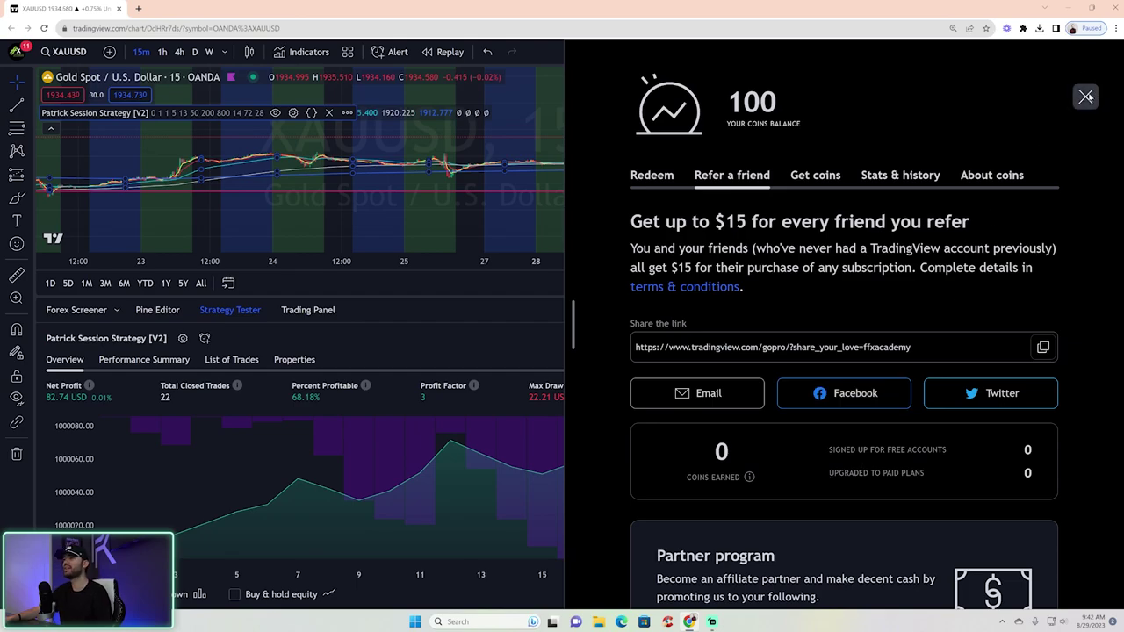
click(1086, 97)
click(16, 52)
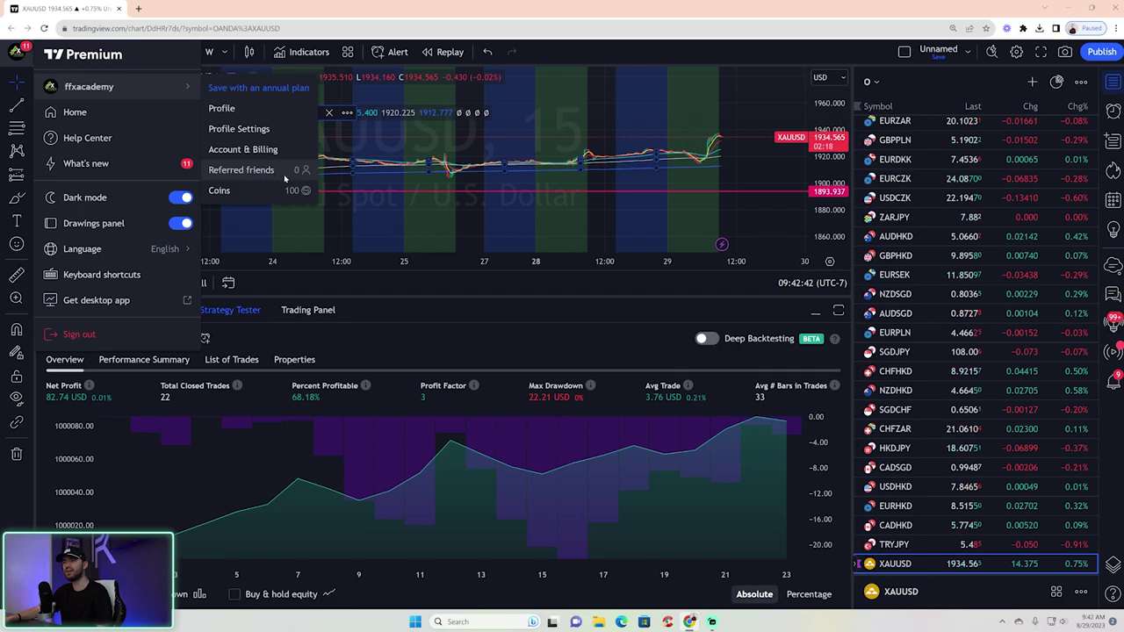
click(457, 272)
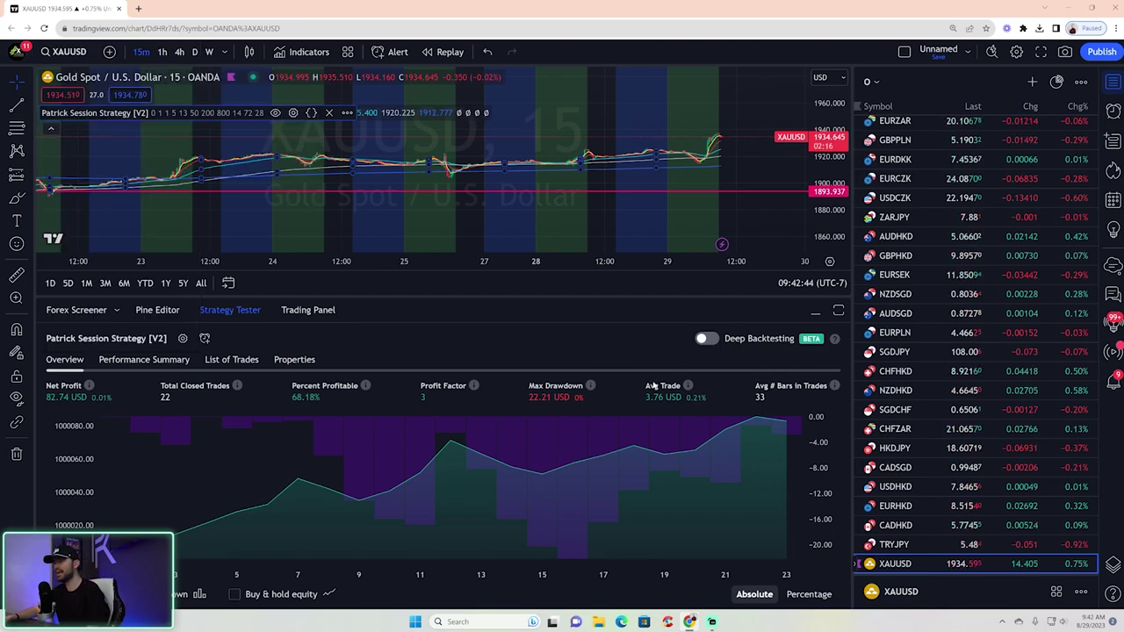
Turn on Deep Backtesting and generate a report for the period from 2021-08-01 to 2023-08-29.
click(707, 339)
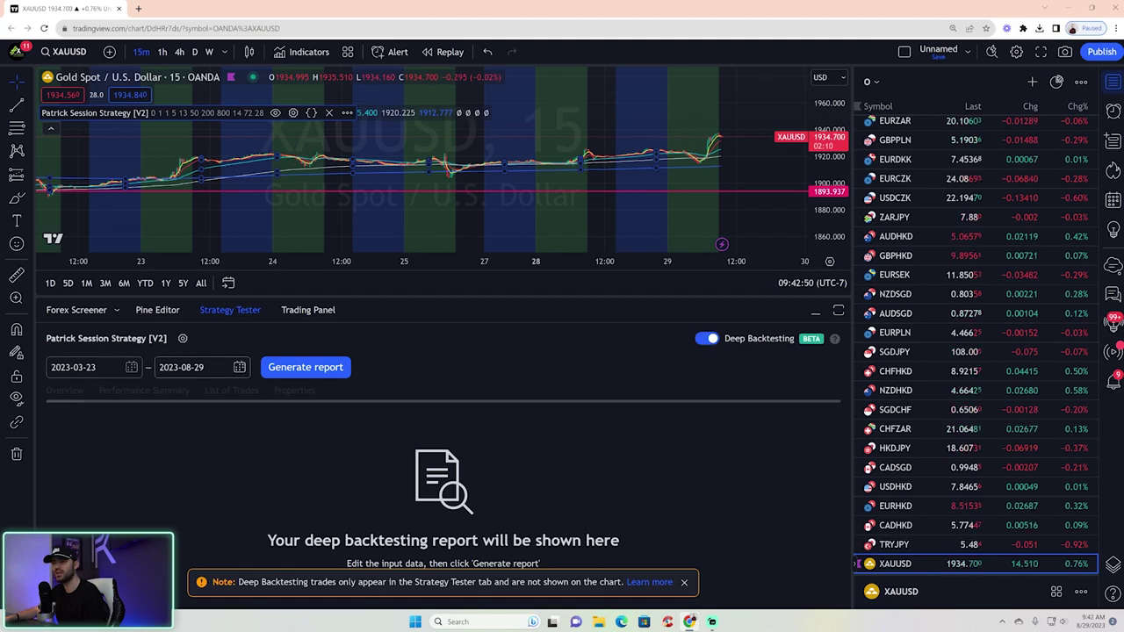
click(131, 368)
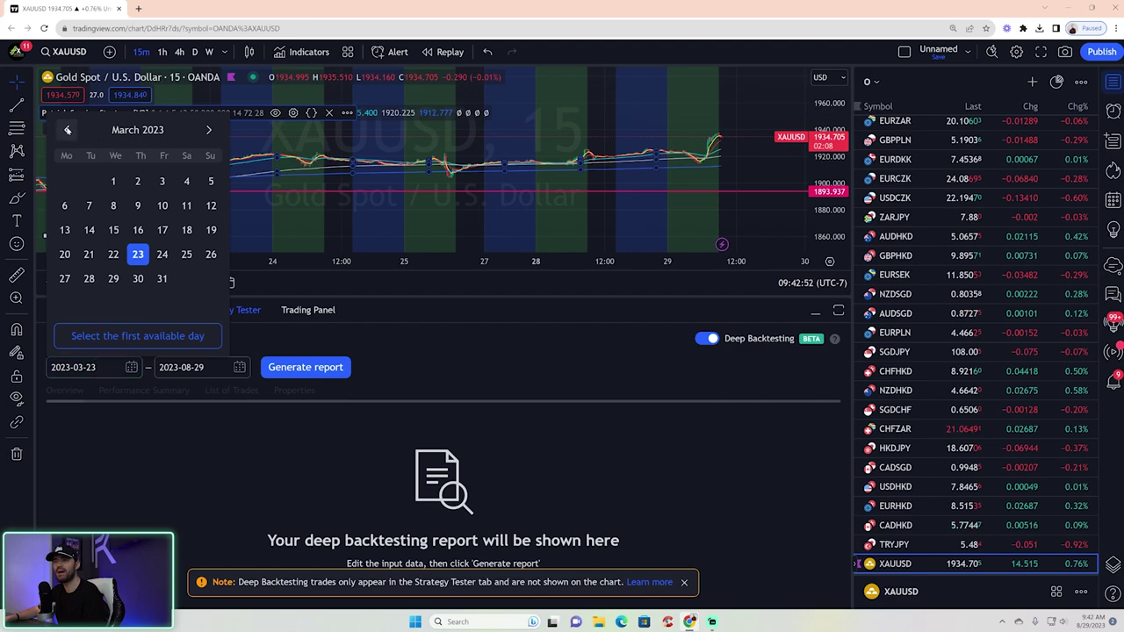
click(67, 130)
click(68, 130)
click(68, 130)
click(68, 130)
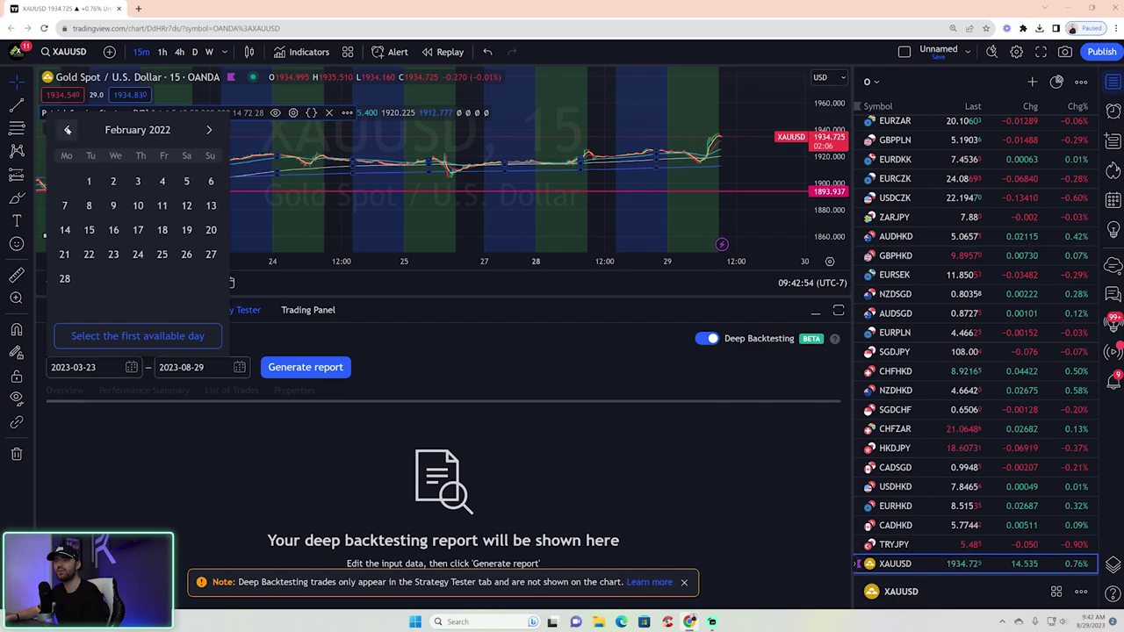
click(67, 130)
click(67, 130)
click(68, 130)
click(68, 130)
click(67, 130)
click(67, 130)
click(68, 130)
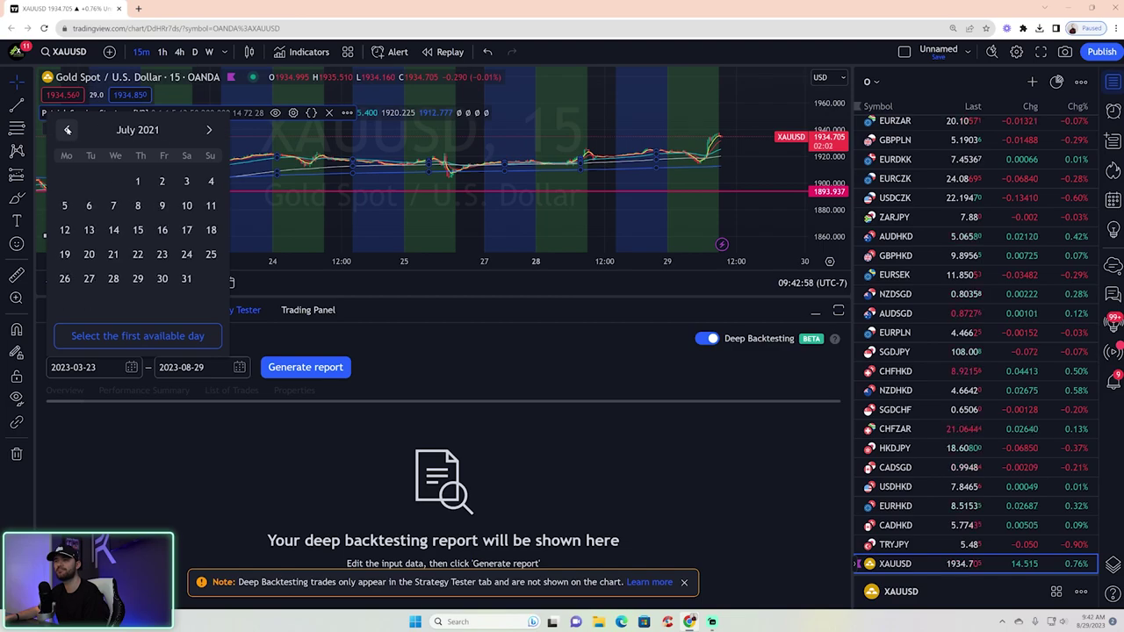
click(209, 130)
click(211, 181)
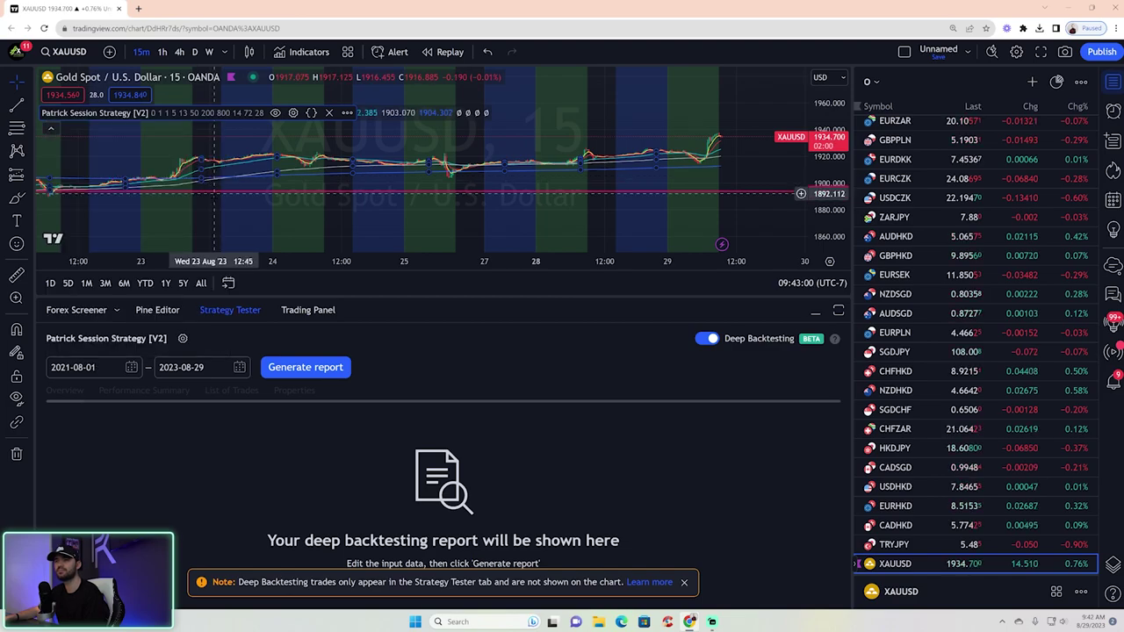
click(326, 373)
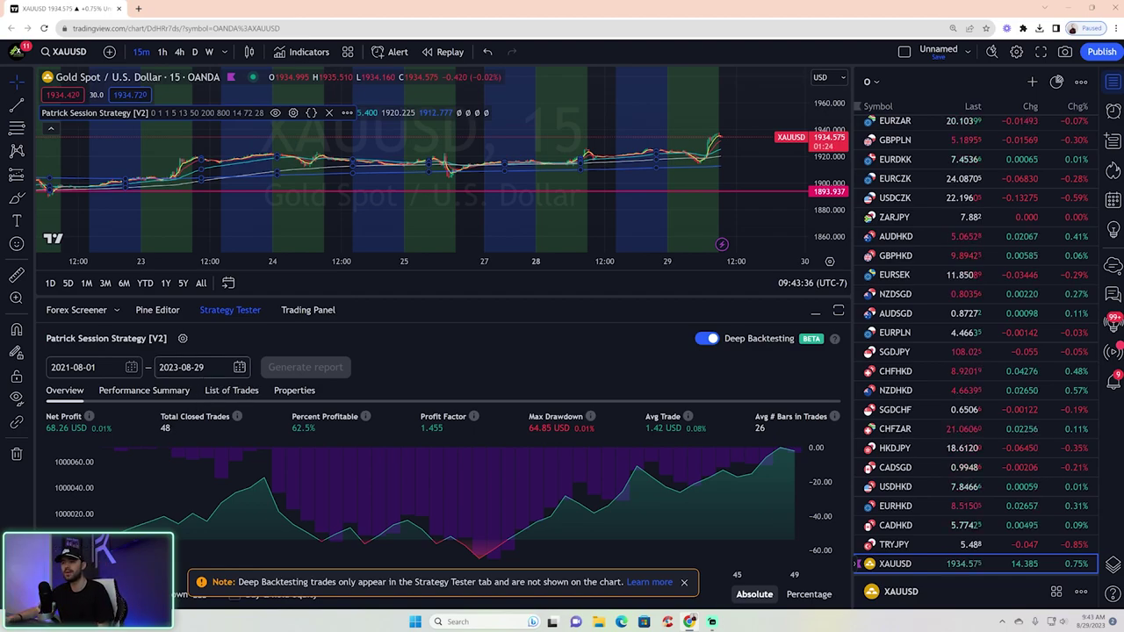
Move the deep backtest's start date to 2020-08-01 and generate the report.
click(131, 367)
click(66, 130)
click(68, 130)
click(67, 131)
click(68, 130)
click(68, 131)
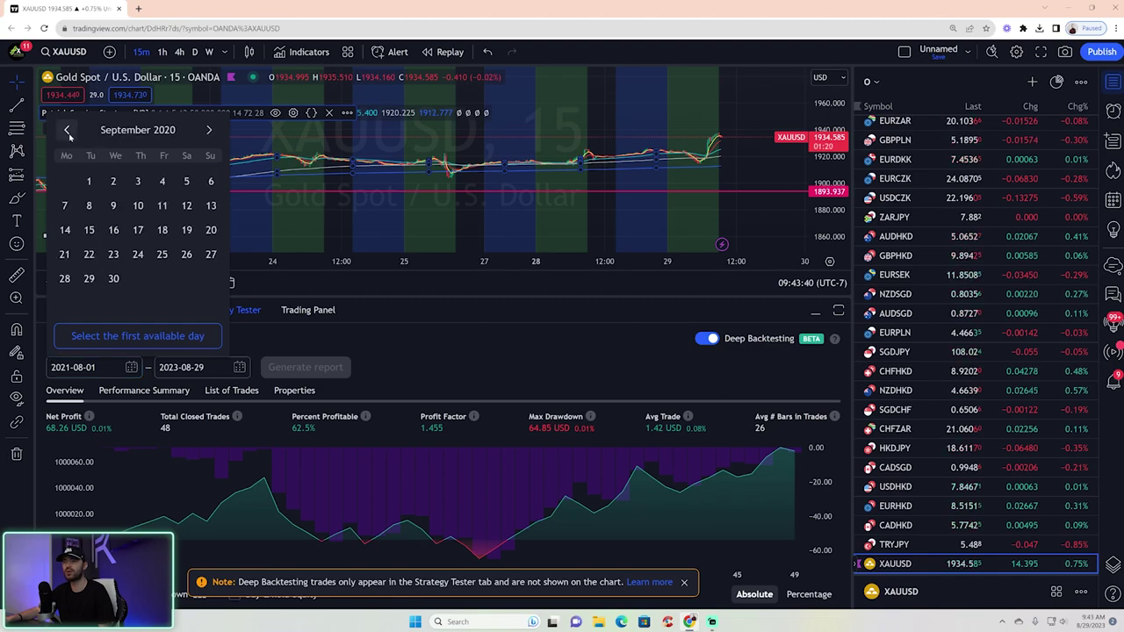
click(68, 131)
click(186, 181)
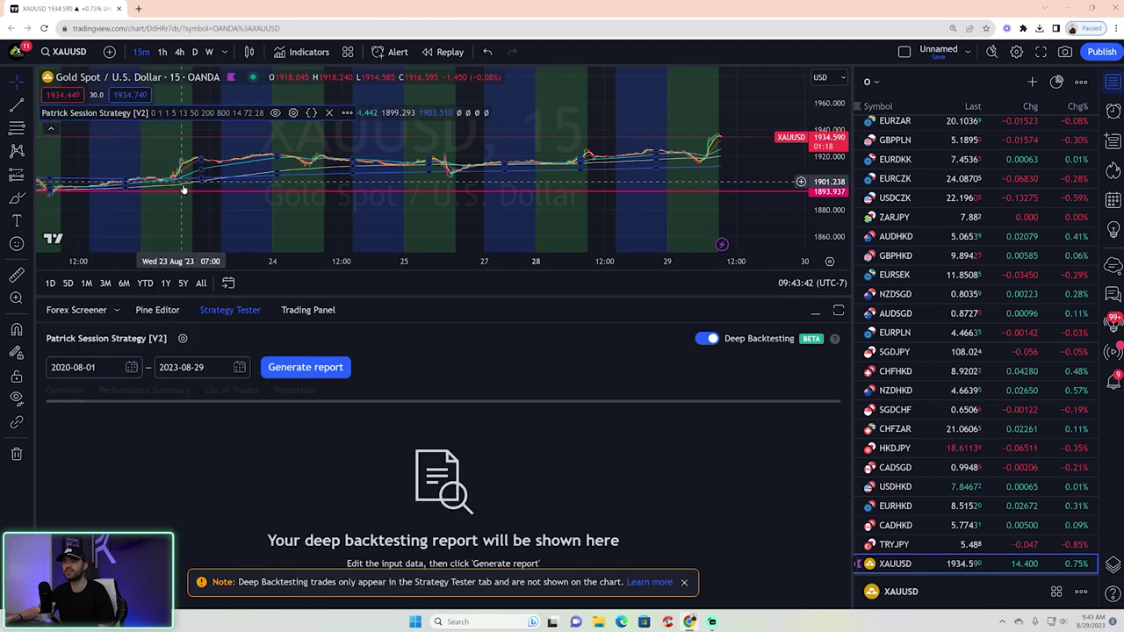
click(299, 367)
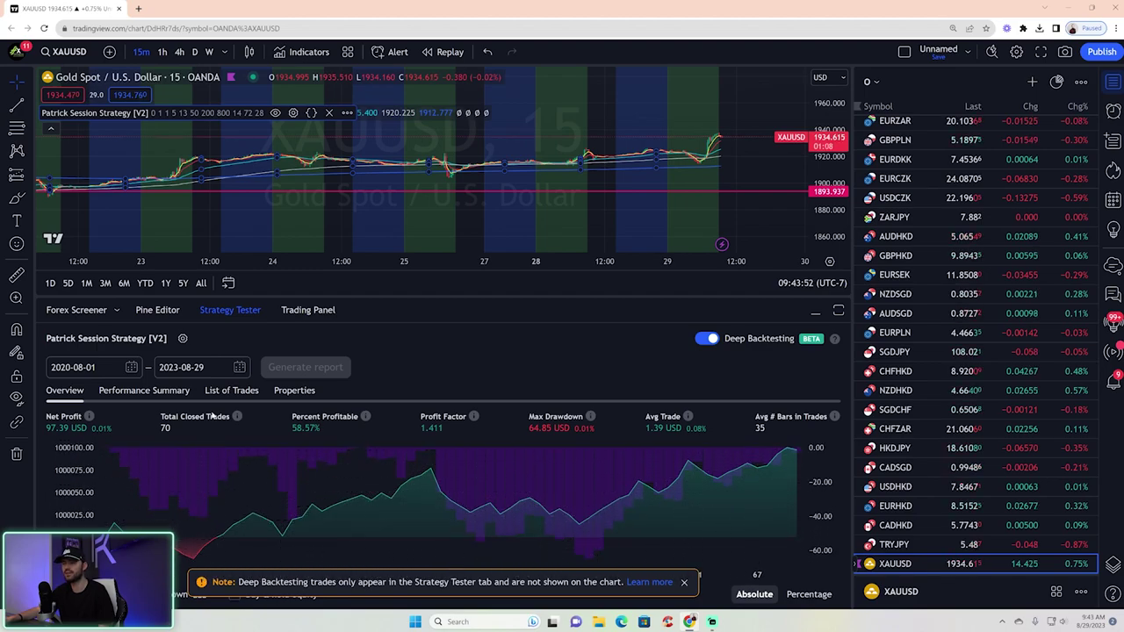
Move the deep backtest's start date to 2019-08-01 and generate the report.
click(132, 367)
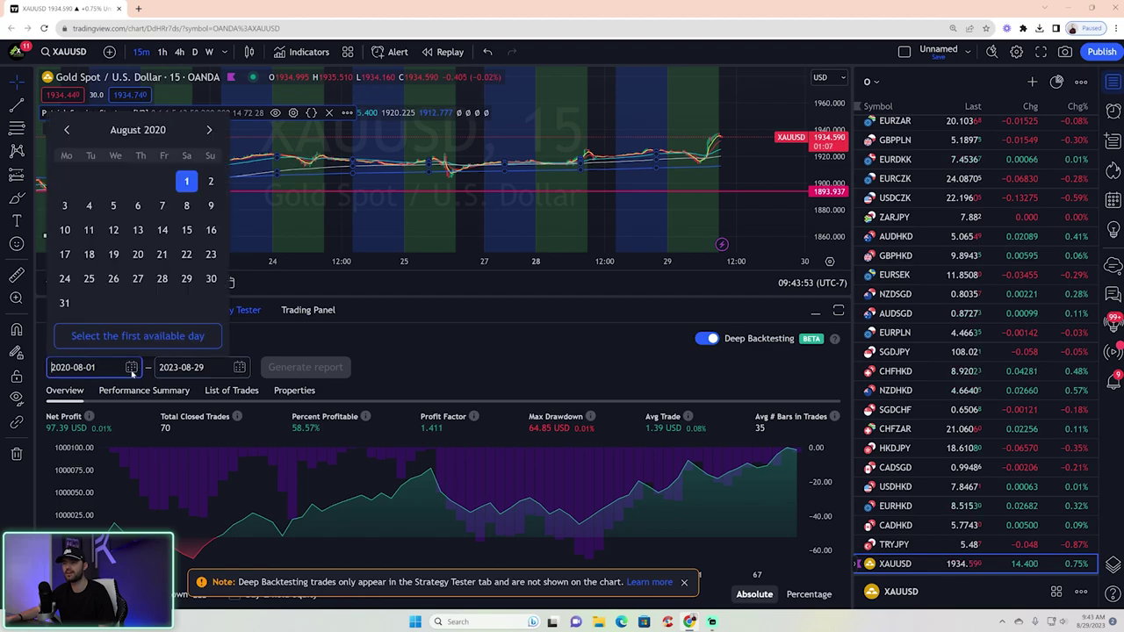
click(66, 130)
click(66, 130)
click(66, 130)
click(65, 130)
click(66, 130)
click(65, 130)
click(66, 130)
click(66, 130)
click(66, 130)
click(66, 130)
click(66, 130)
click(66, 130)
click(137, 180)
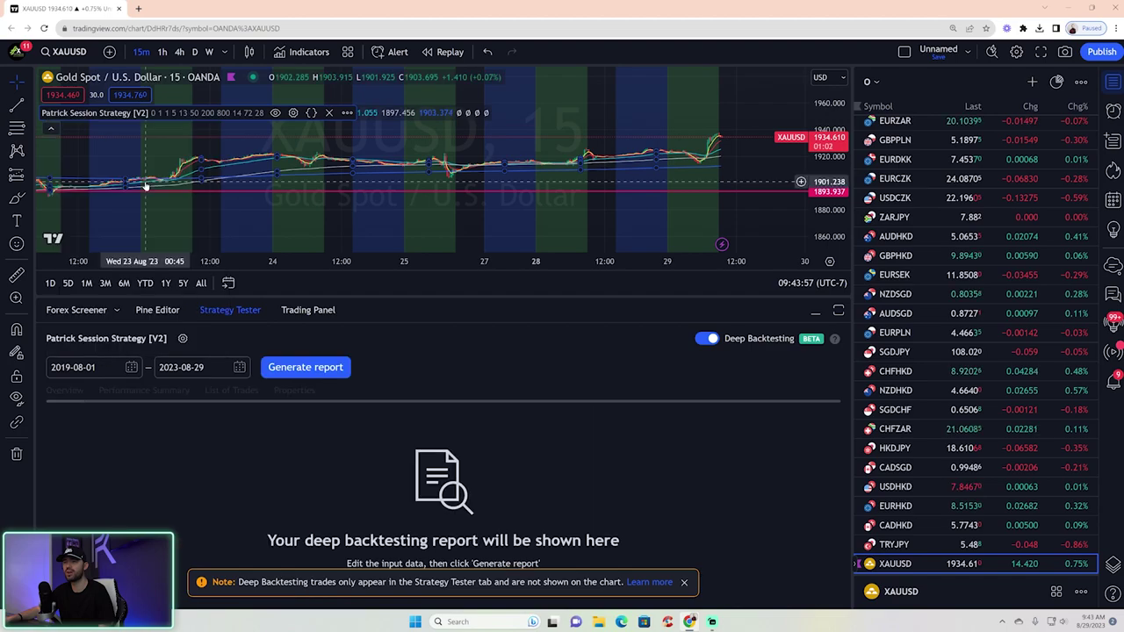
click(306, 367)
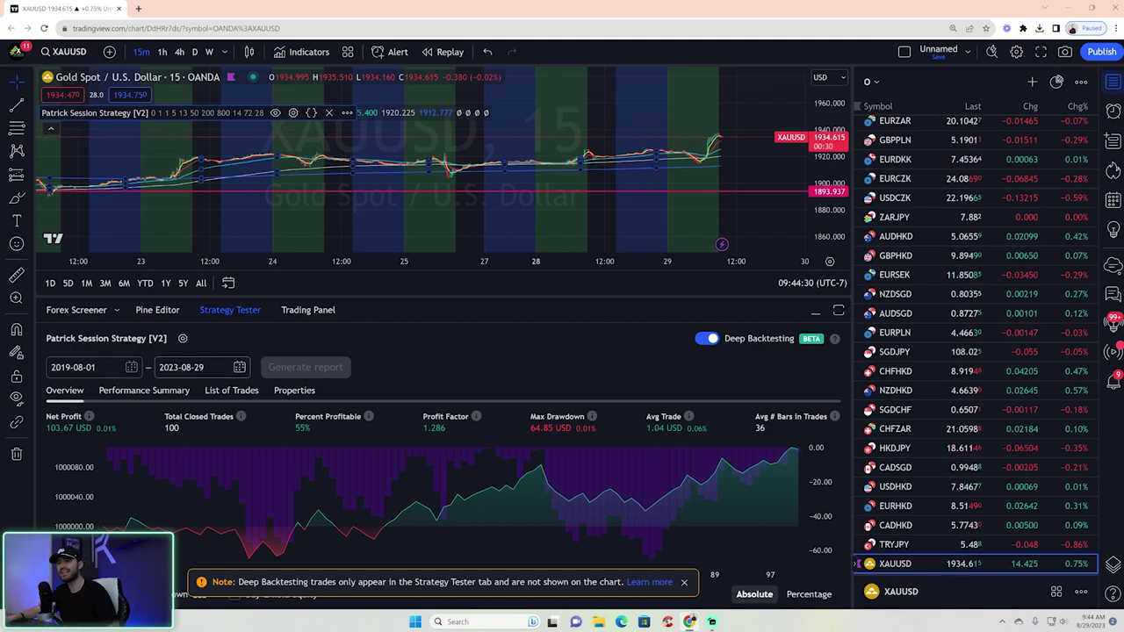
Set the strategy's Risk/Reward Ratio to 2 and generate the deep backtest report with it.
click(183, 338)
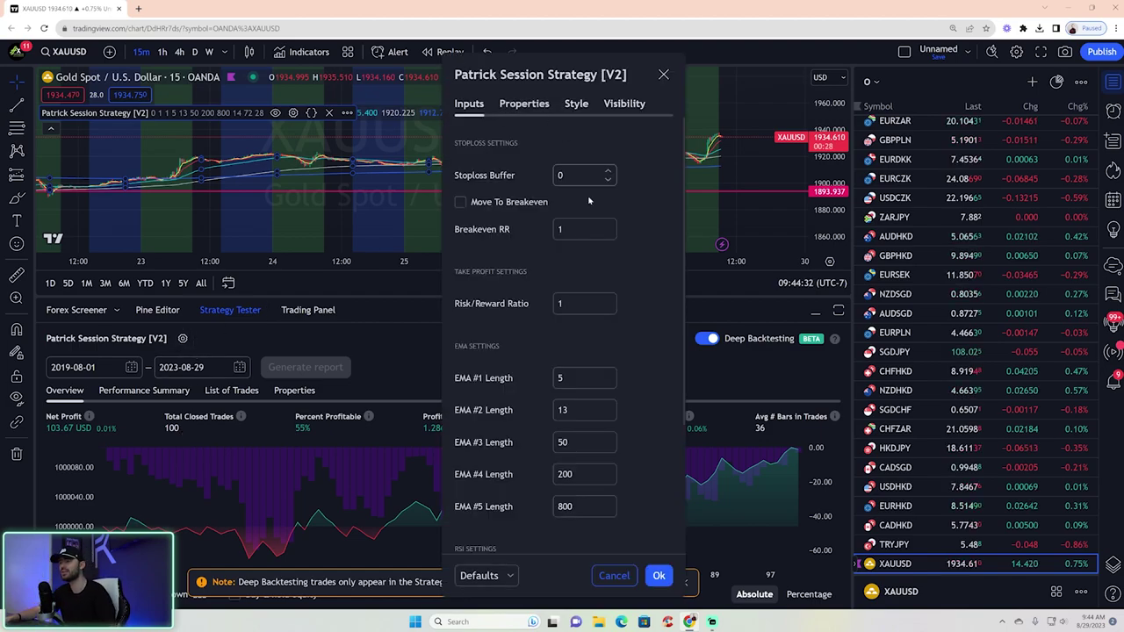
click(555, 304)
scroll(555, 305, up, 1)
click(659, 575)
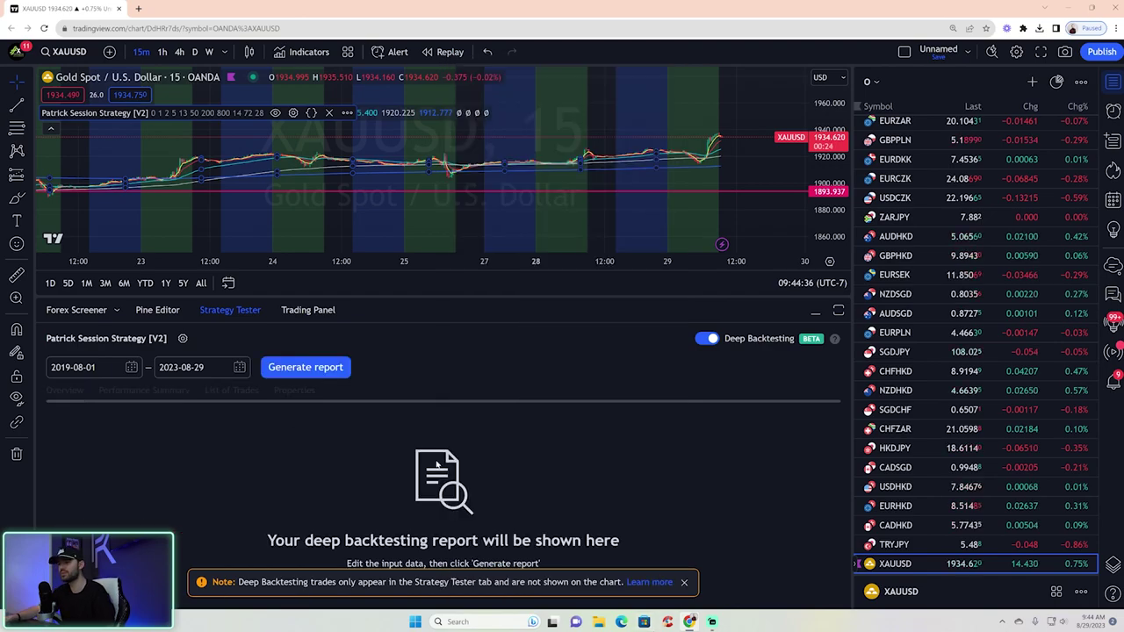
click(286, 369)
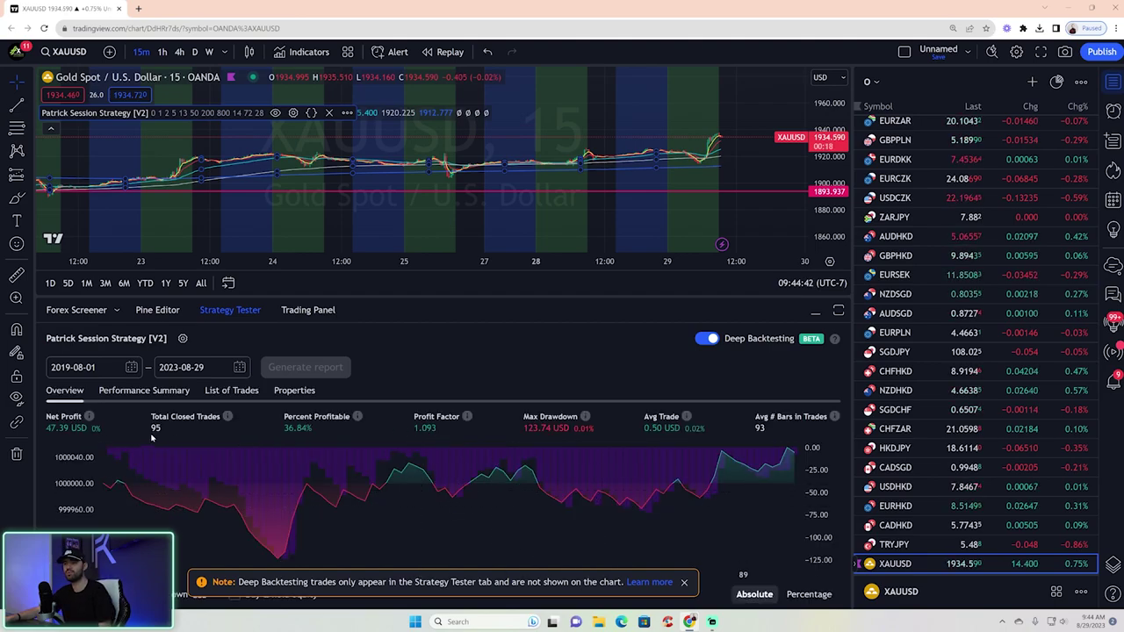
Set the Patrick Session Strategy's Risk/Reward Ratio to 1.
click(182, 338)
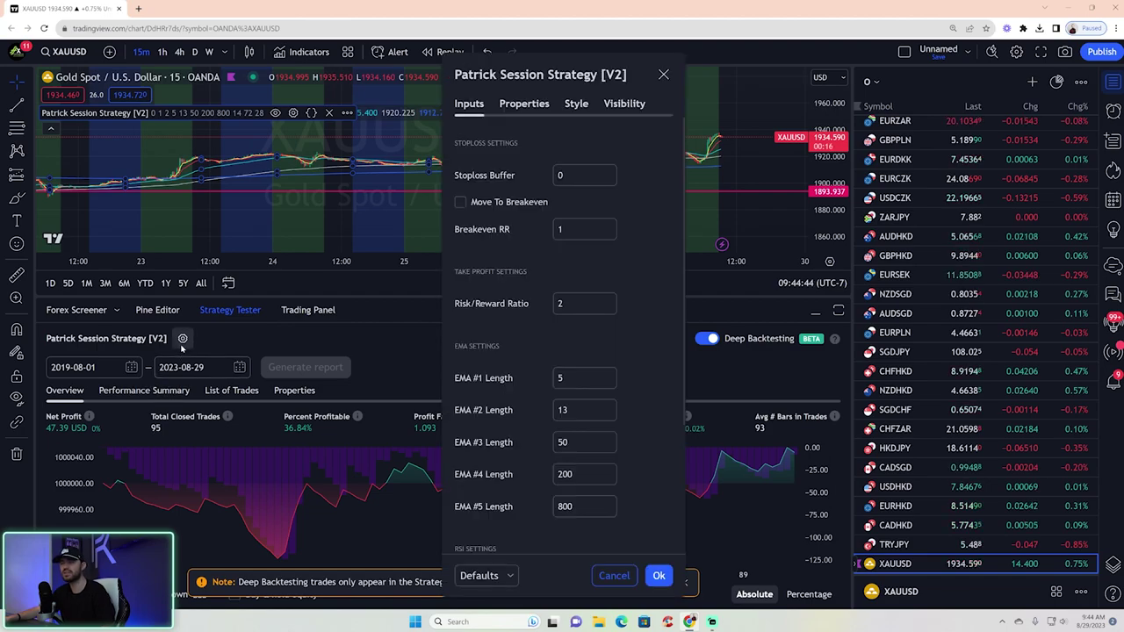
click(534, 304)
key(BackSpace)
text(1)
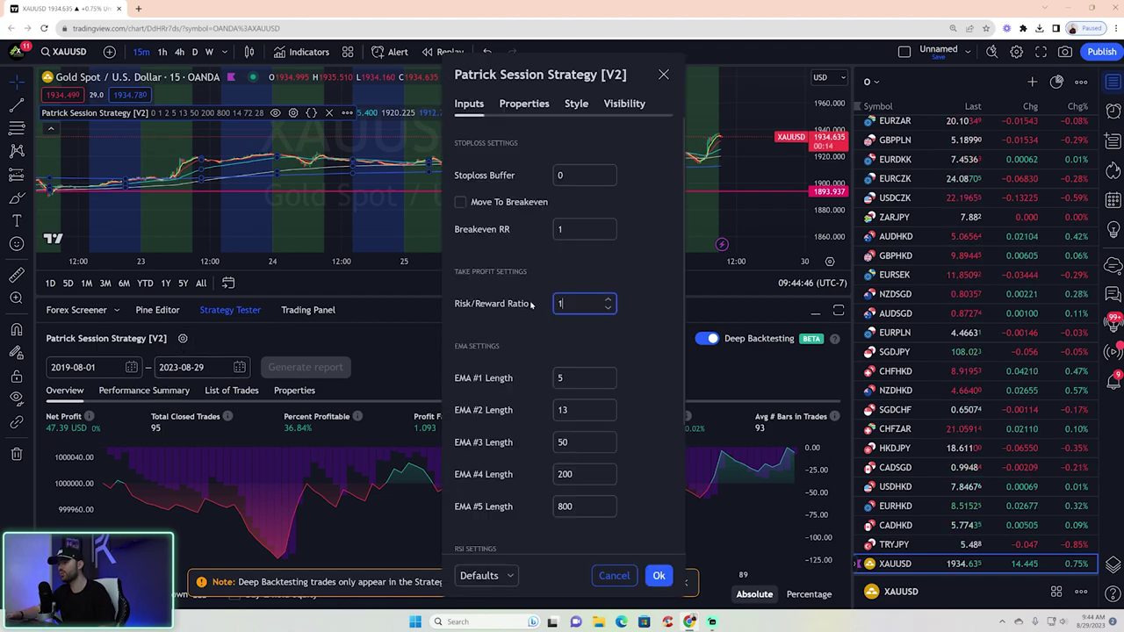
Set EMA #5 Length to 600 and EMA #4 Length to 400, and generate the deep backtest report.
click(556, 513)
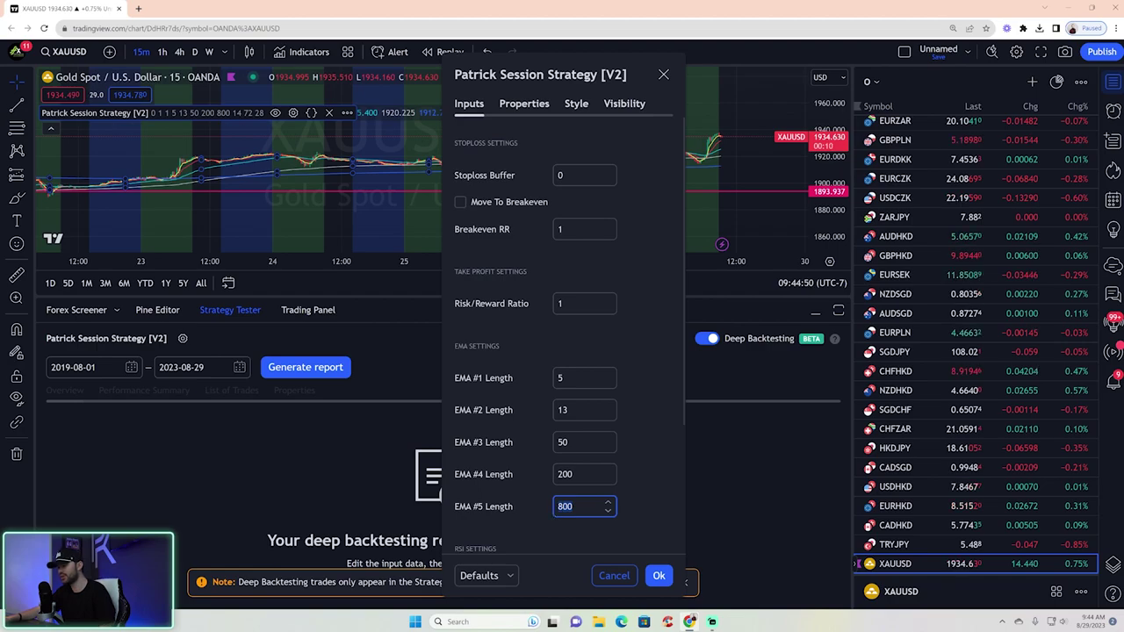
text(600)
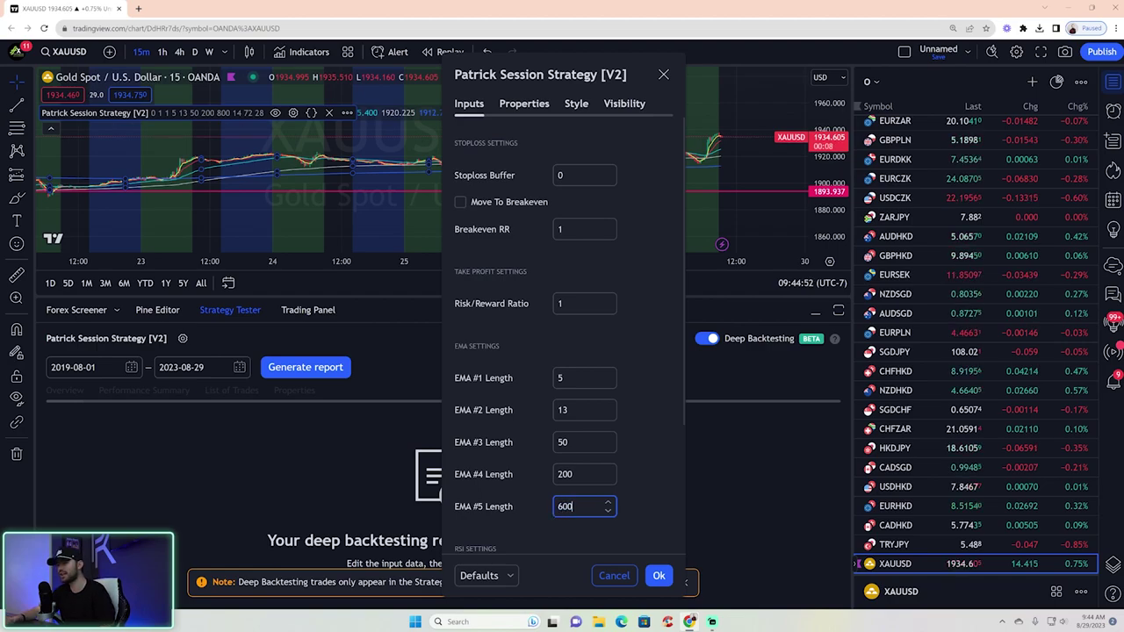
click(551, 474)
text(400)
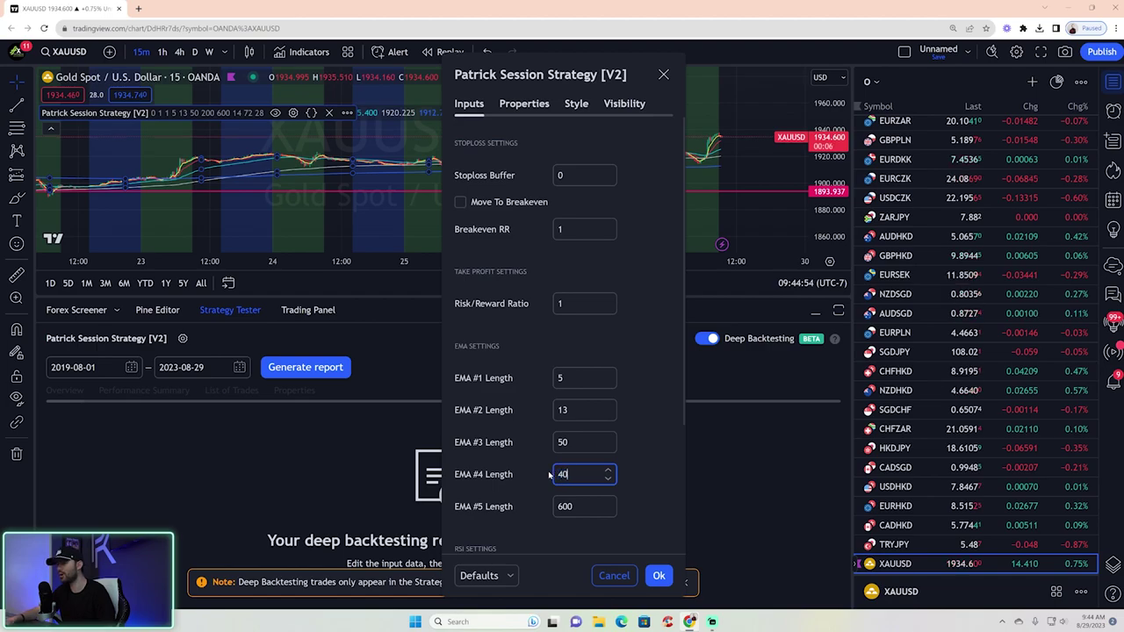
click(658, 575)
click(343, 373)
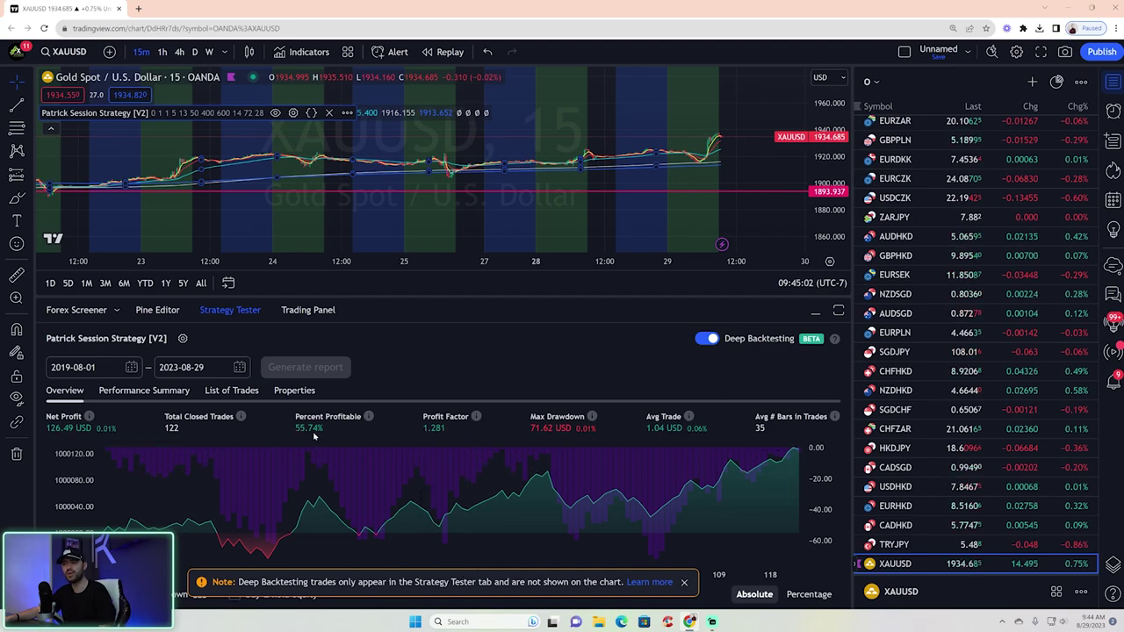
Set the strategy's EMA #4 Length to 200 and EMA #5 Length to 400, and generate the deep backtest report.
click(183, 338)
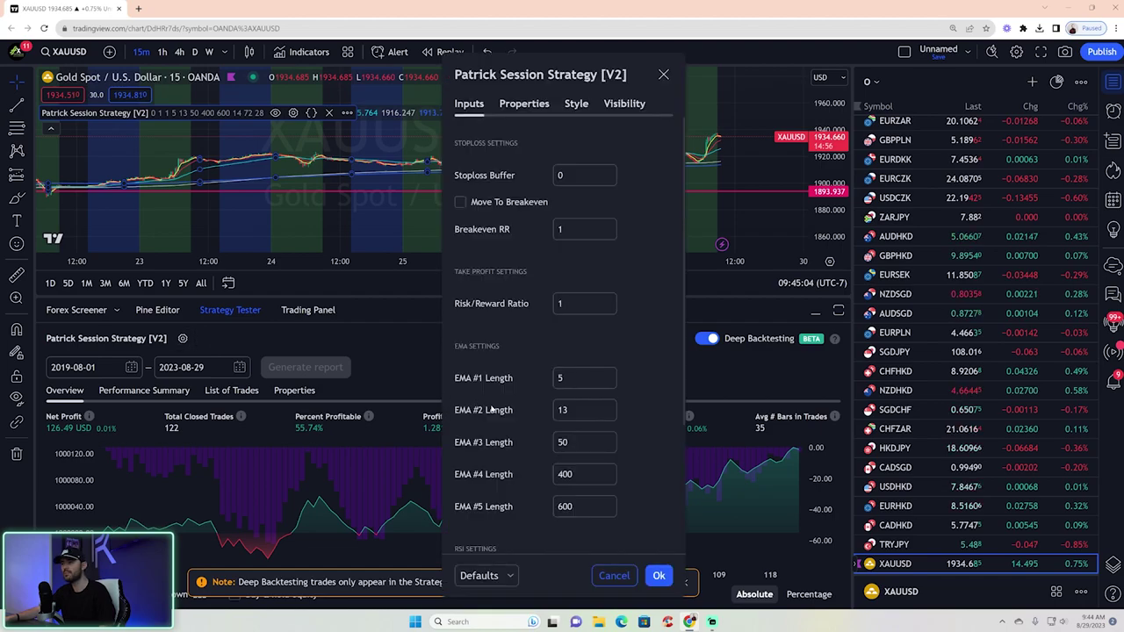
click(553, 474)
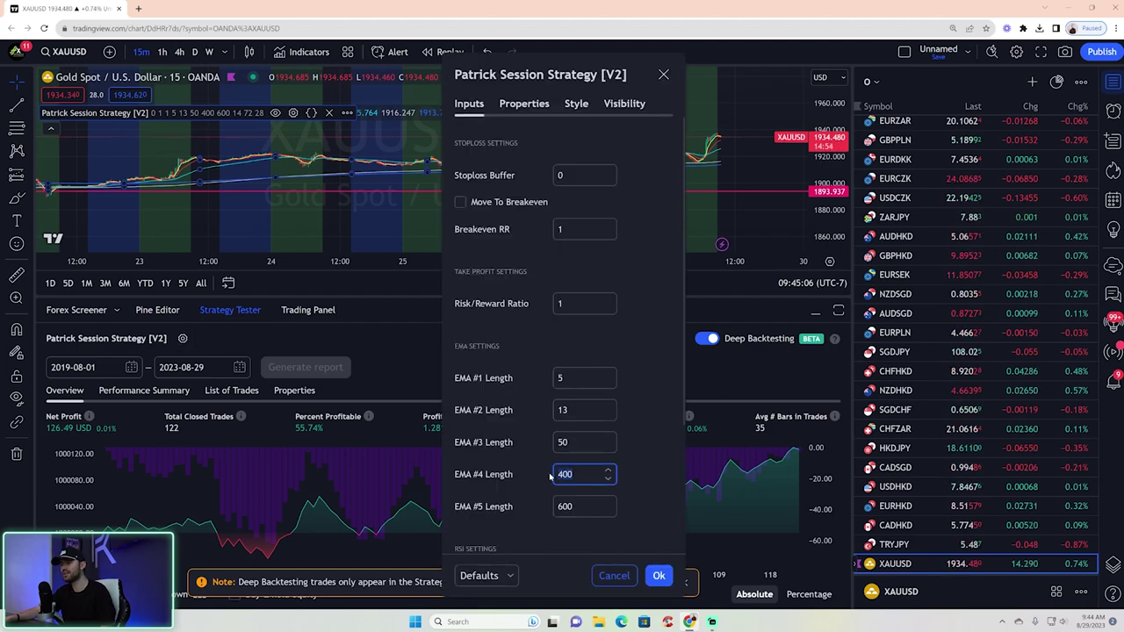
double_click(551, 475)
text(200)
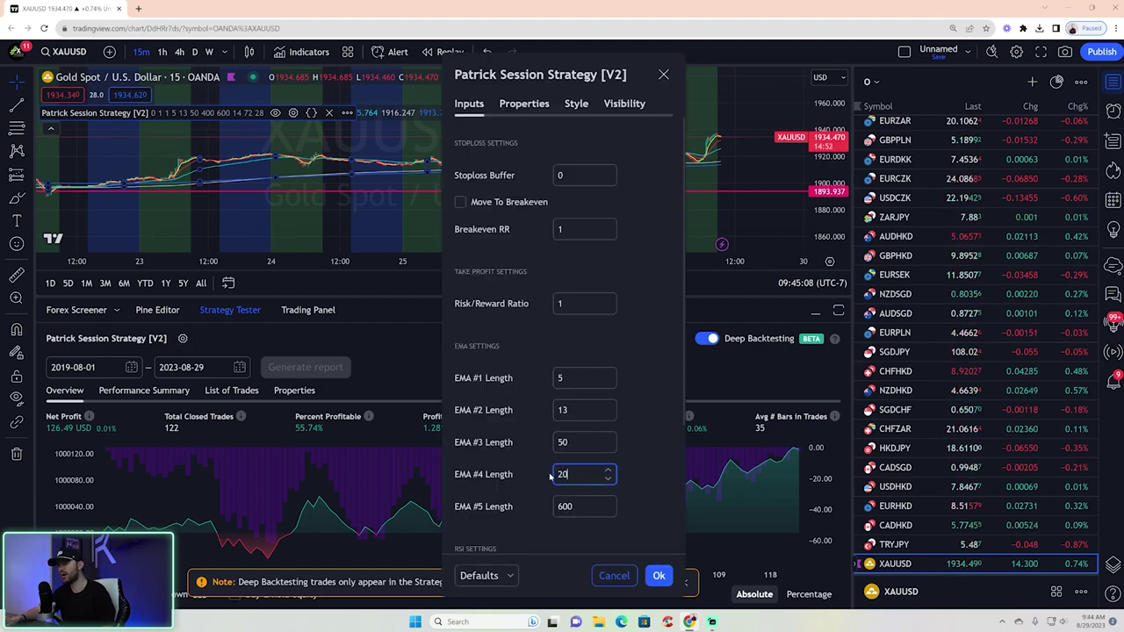
double_click(555, 507)
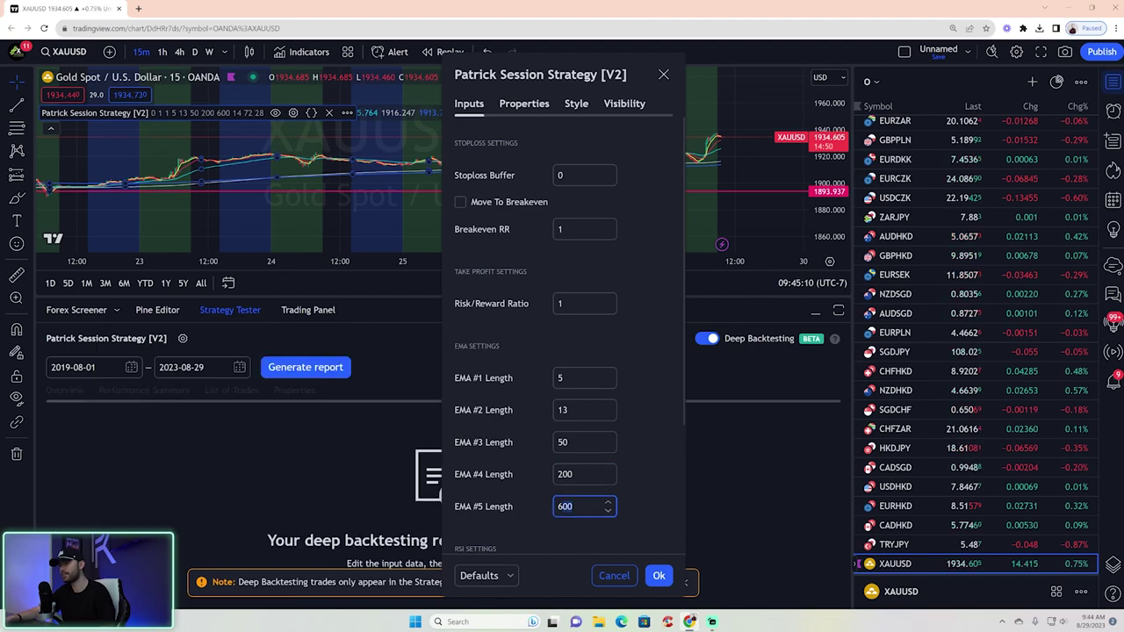
text(4)
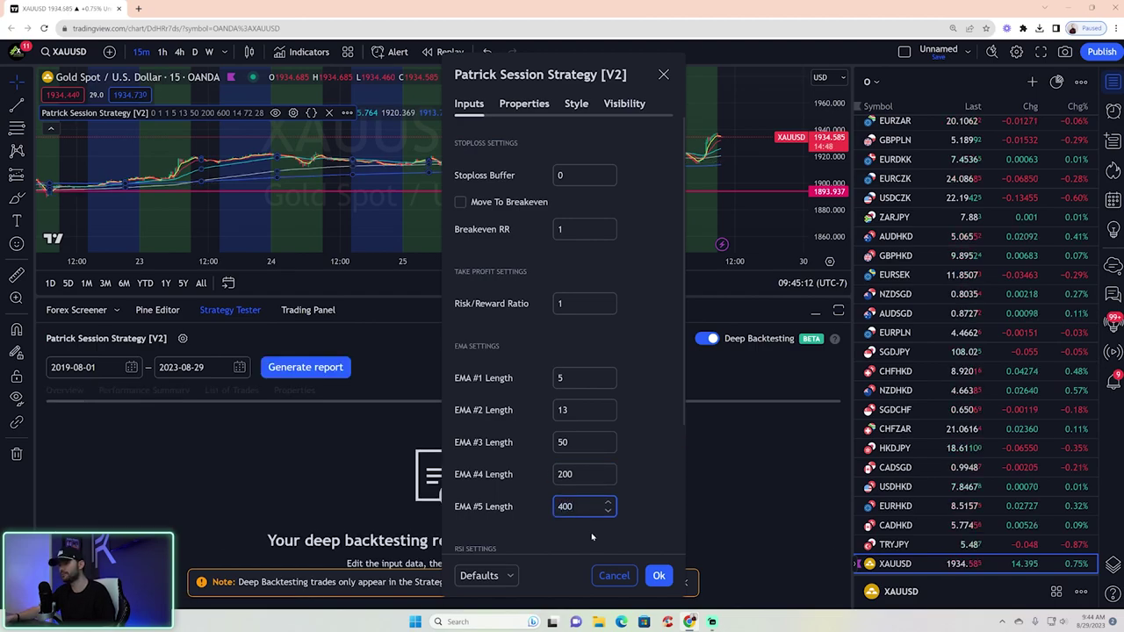
click(659, 575)
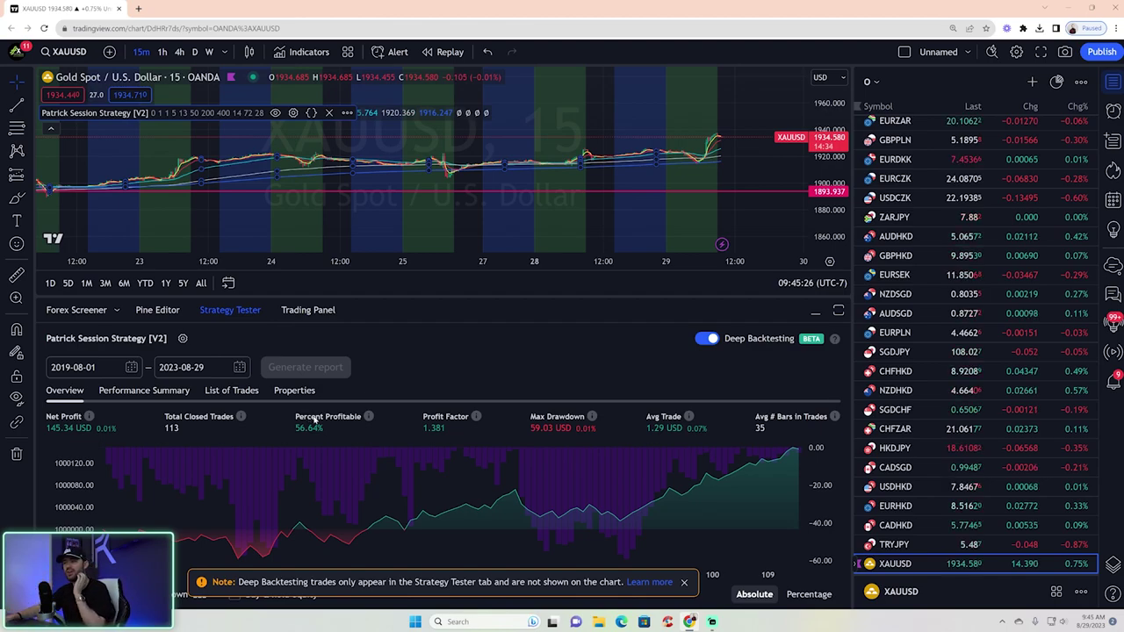
Switch the chart to AUDJPY, check the strategy's inputs and generate the pair's deep backtest report.
scroll(944, 422, down, 3)
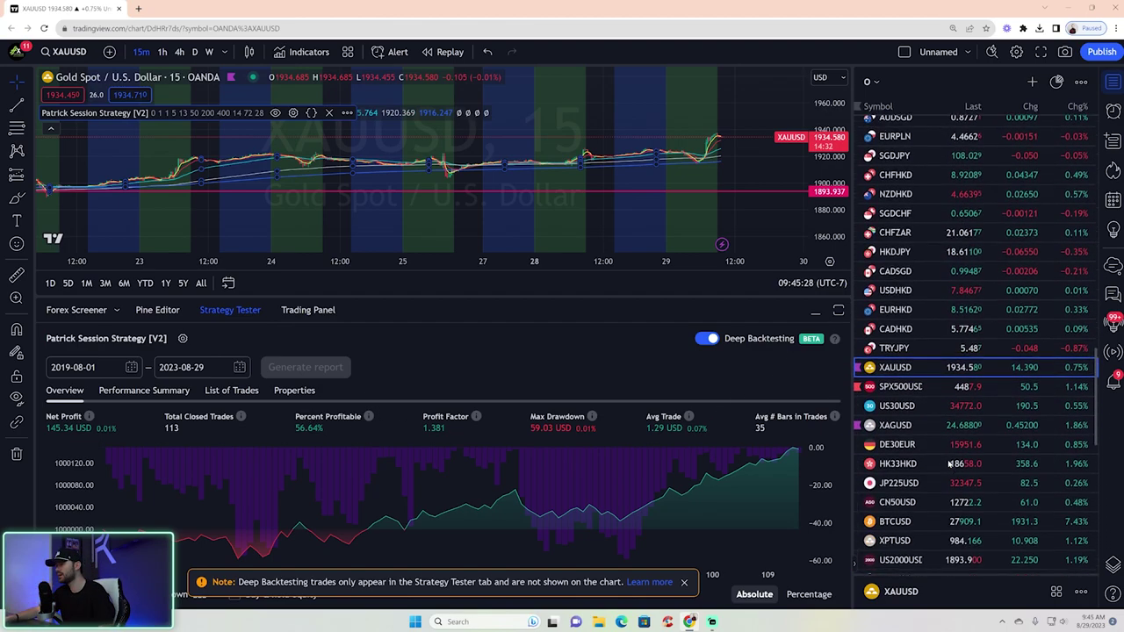
scroll(966, 502, up, 4)
scroll(966, 502, up, 5)
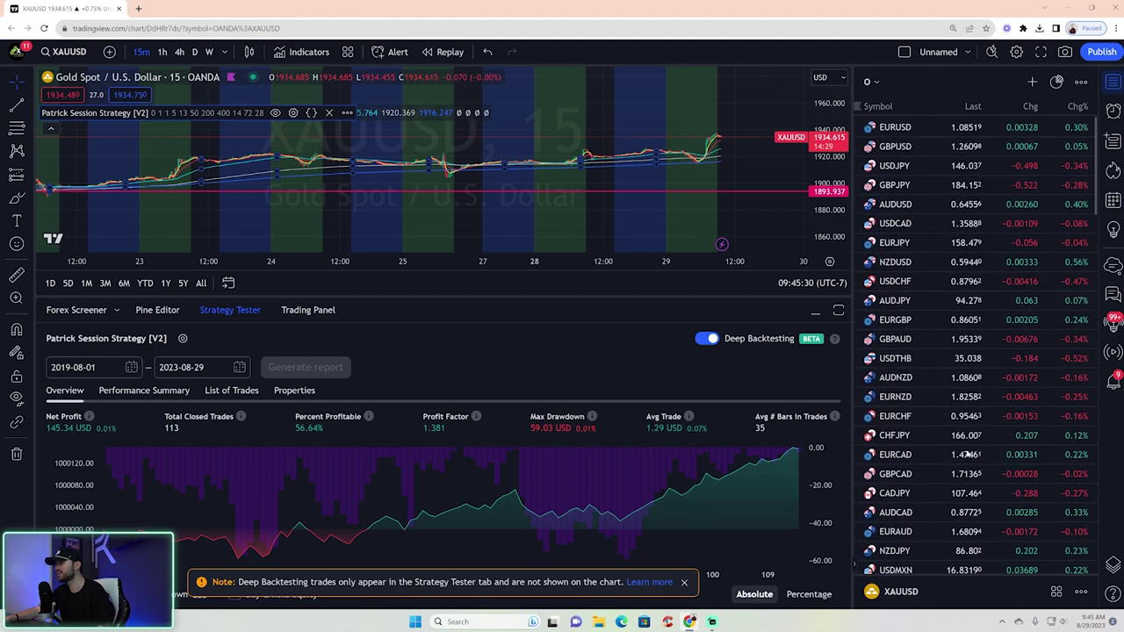
click(948, 301)
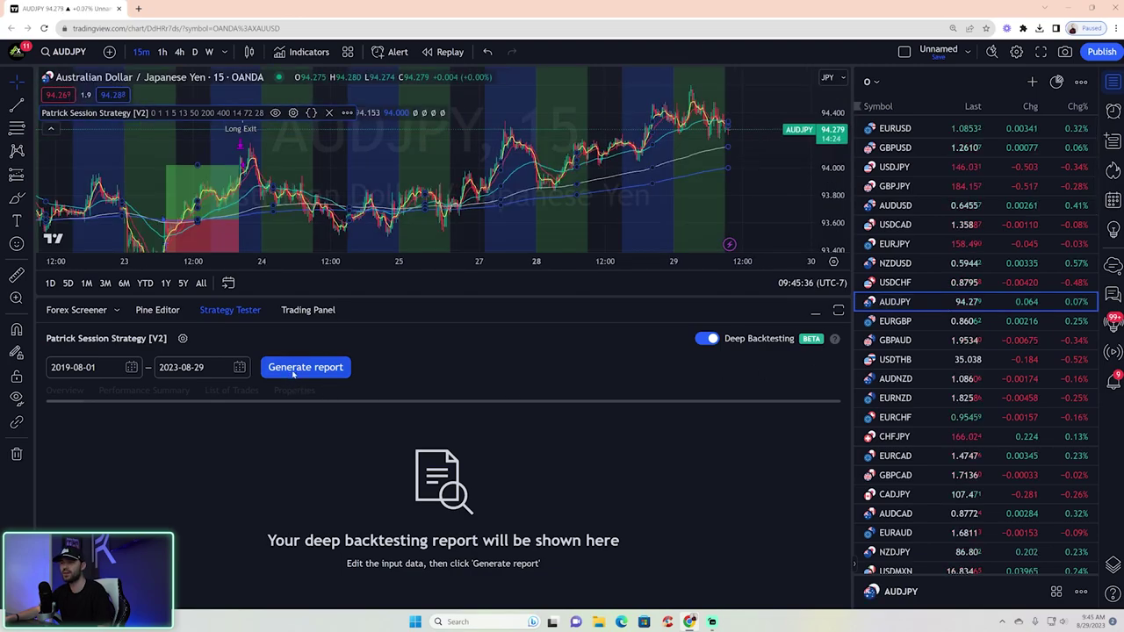
click(183, 338)
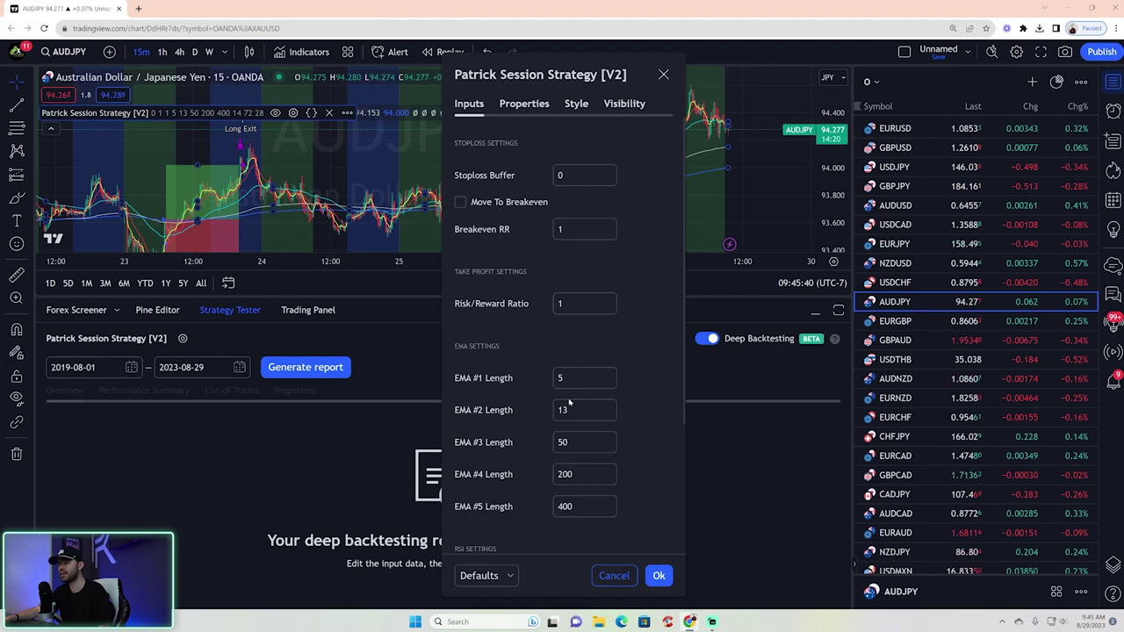
scroll(566, 409, down, 3)
click(659, 575)
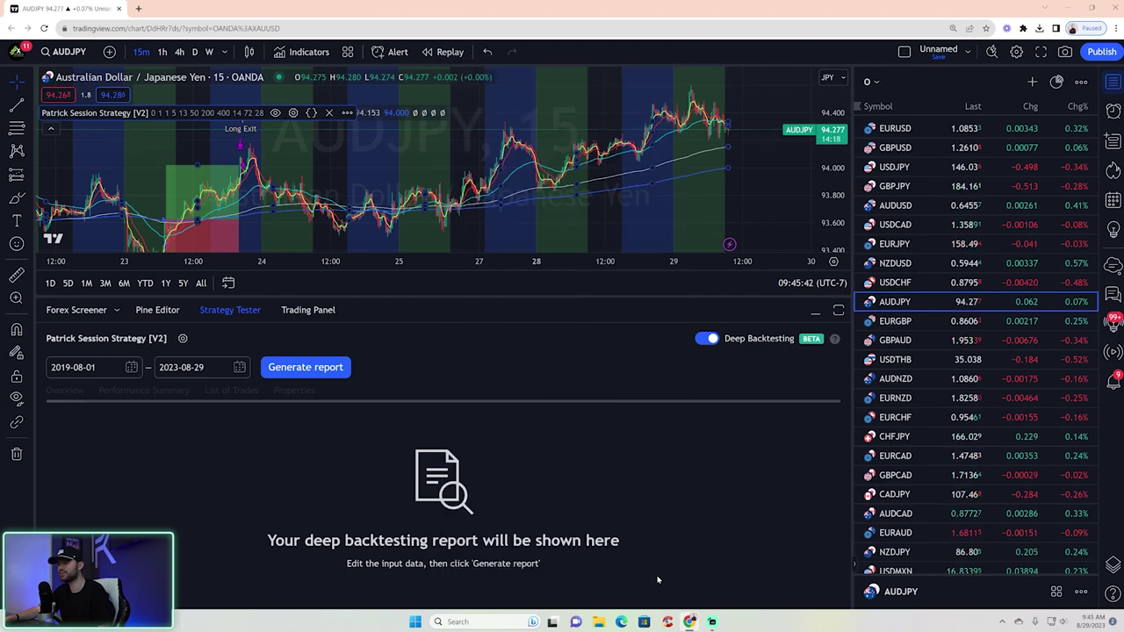
click(306, 368)
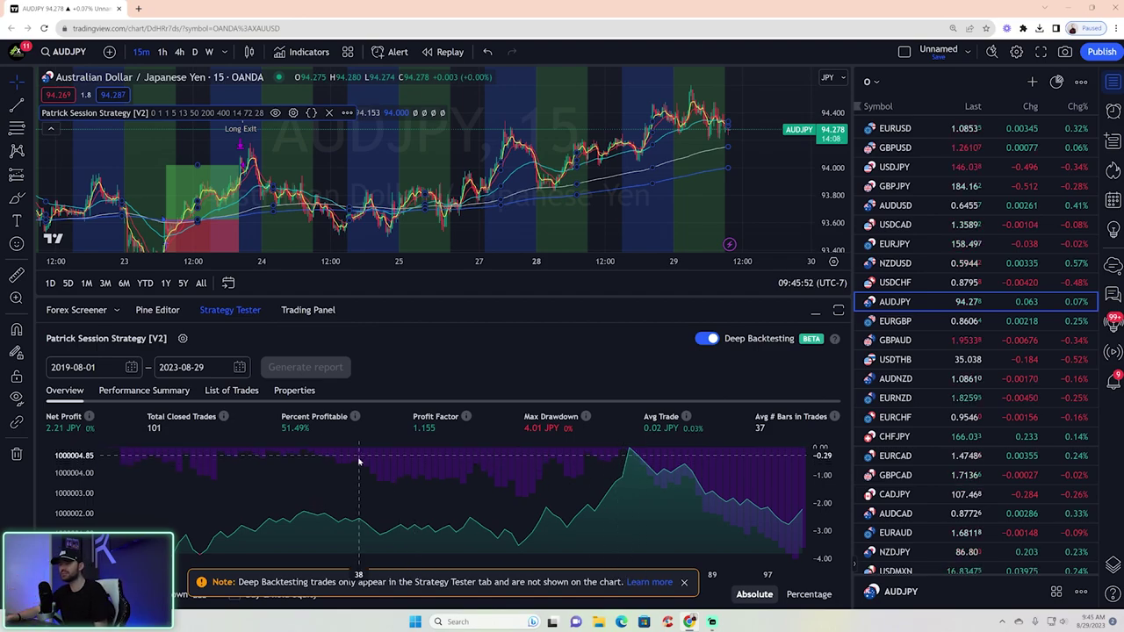
Set the Risk/Reward Ratio to 2 for AUDJPY and generate the deep backtest report.
click(181, 339)
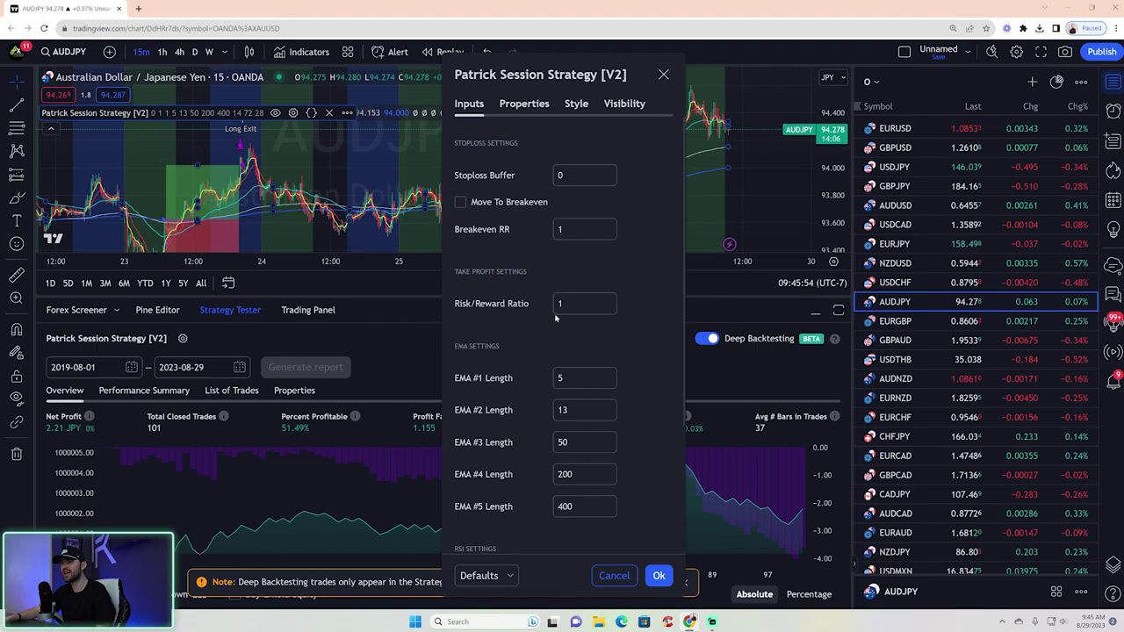
click(607, 299)
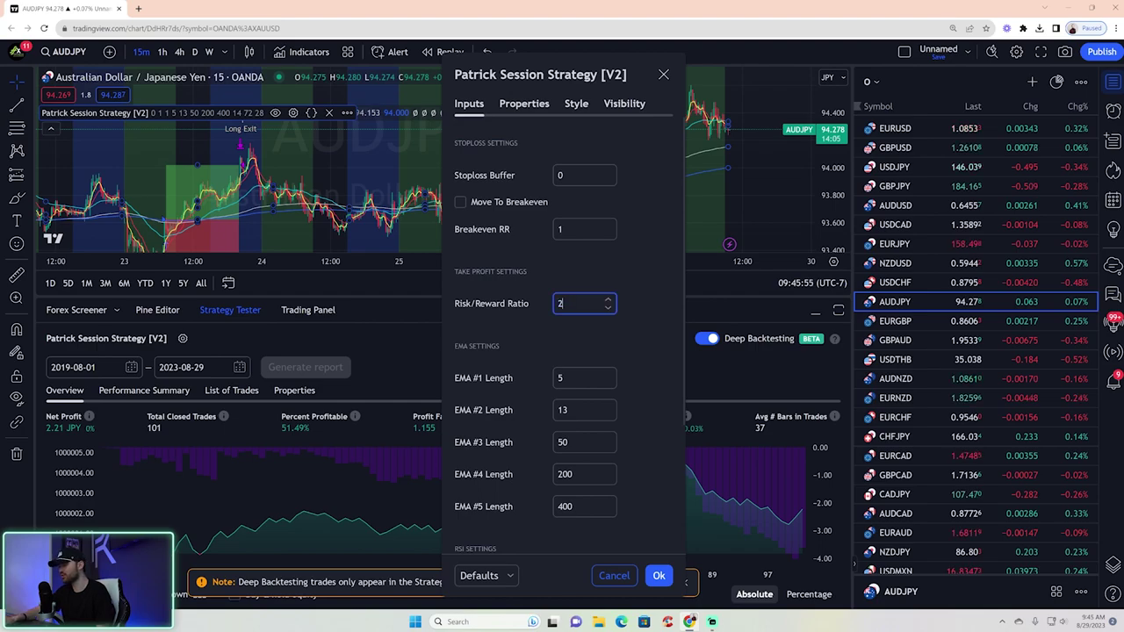
click(661, 577)
click(349, 371)
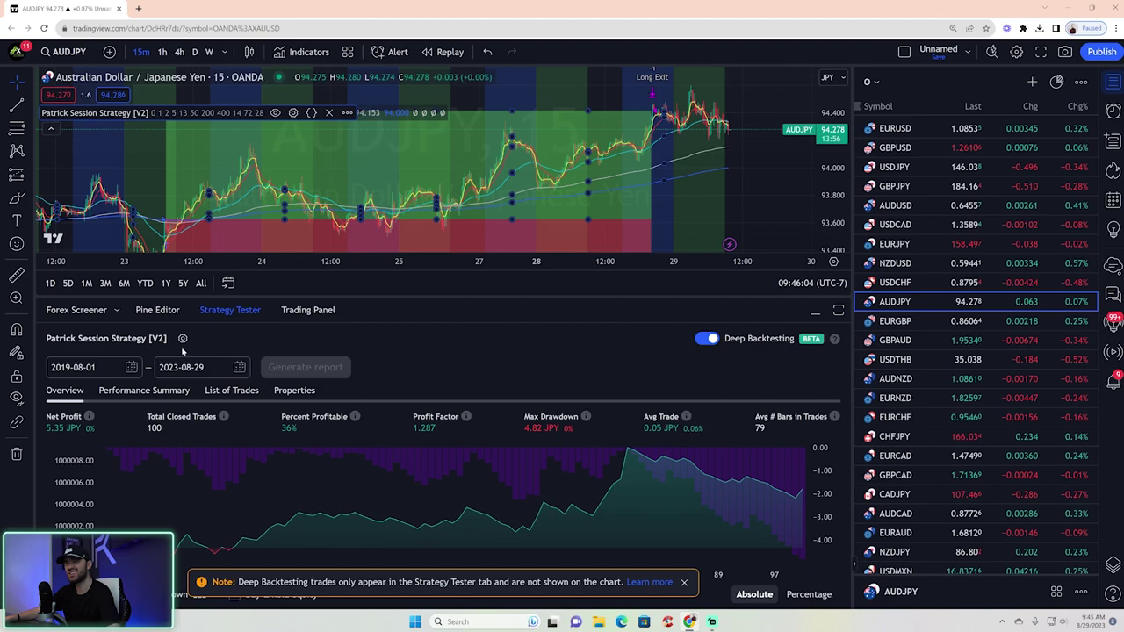
Enable Move To Breakeven in the strategy's stoploss settings and generate the deep backtest report.
click(183, 339)
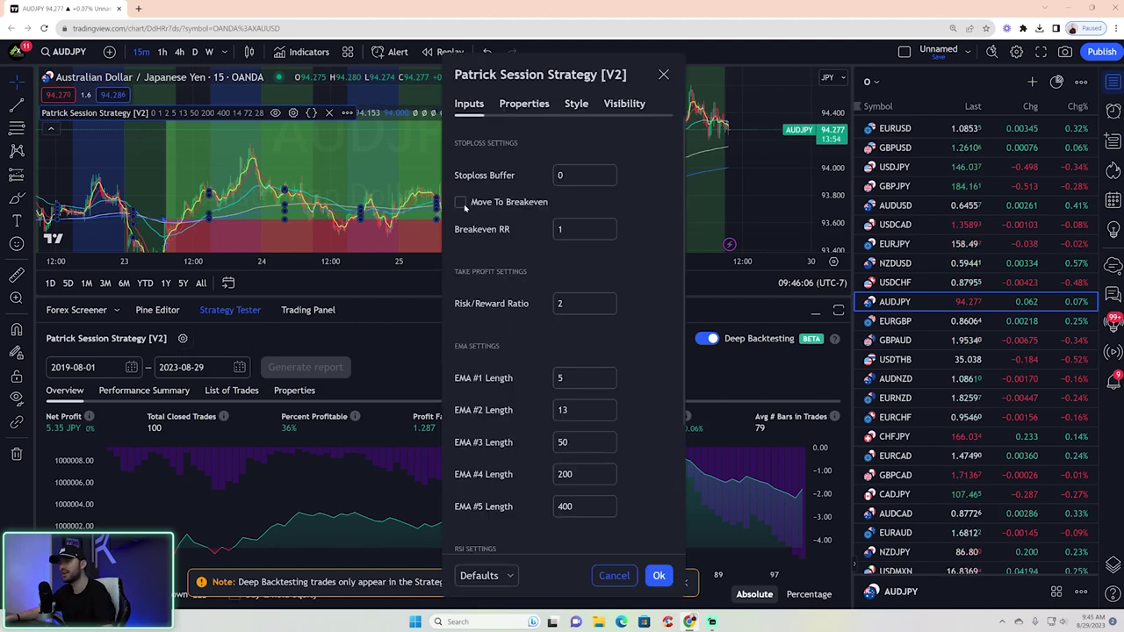
click(462, 203)
click(652, 575)
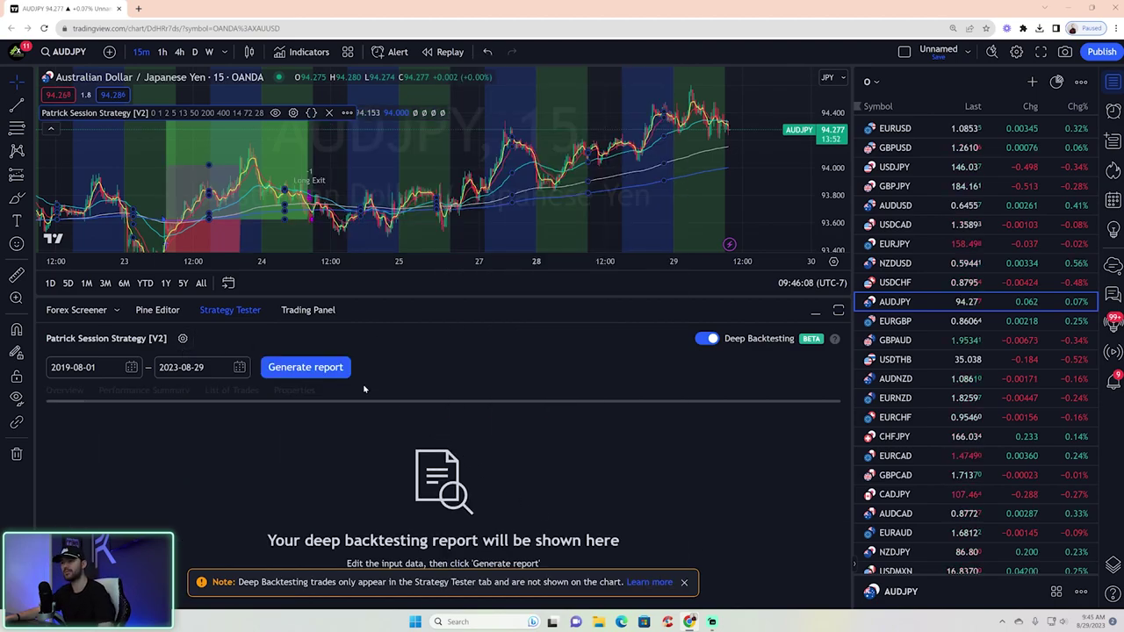
click(330, 370)
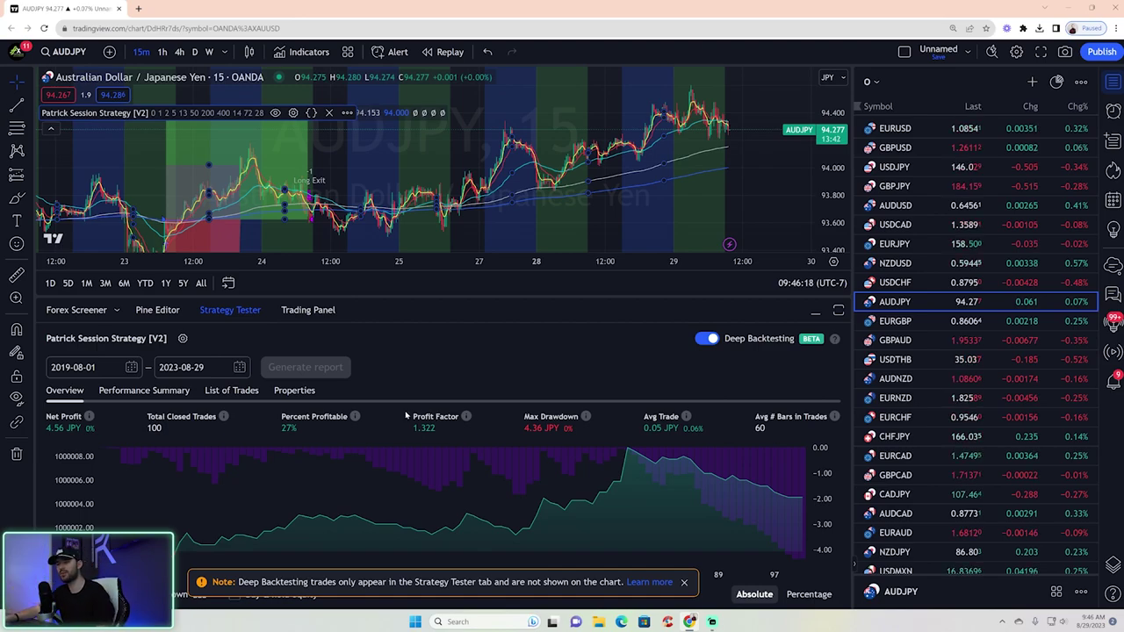
Set the RSI Overbought Level to 70 and RSI Oversold to 30, and generate the deep backtest report.
click(183, 338)
scroll(527, 369, down, 5)
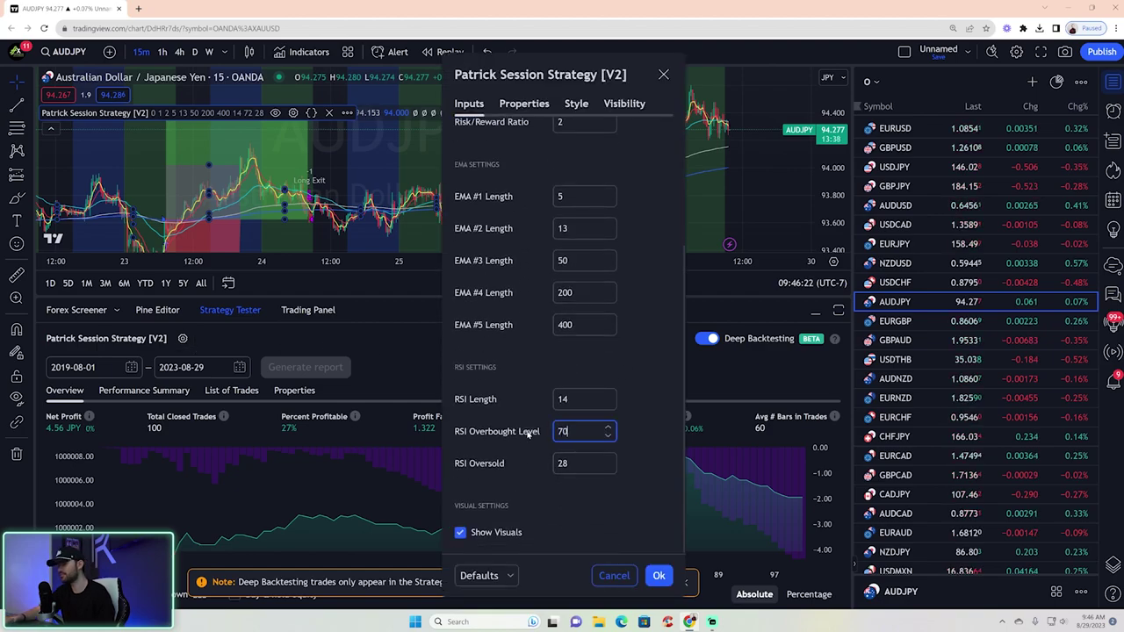
key(Tab)
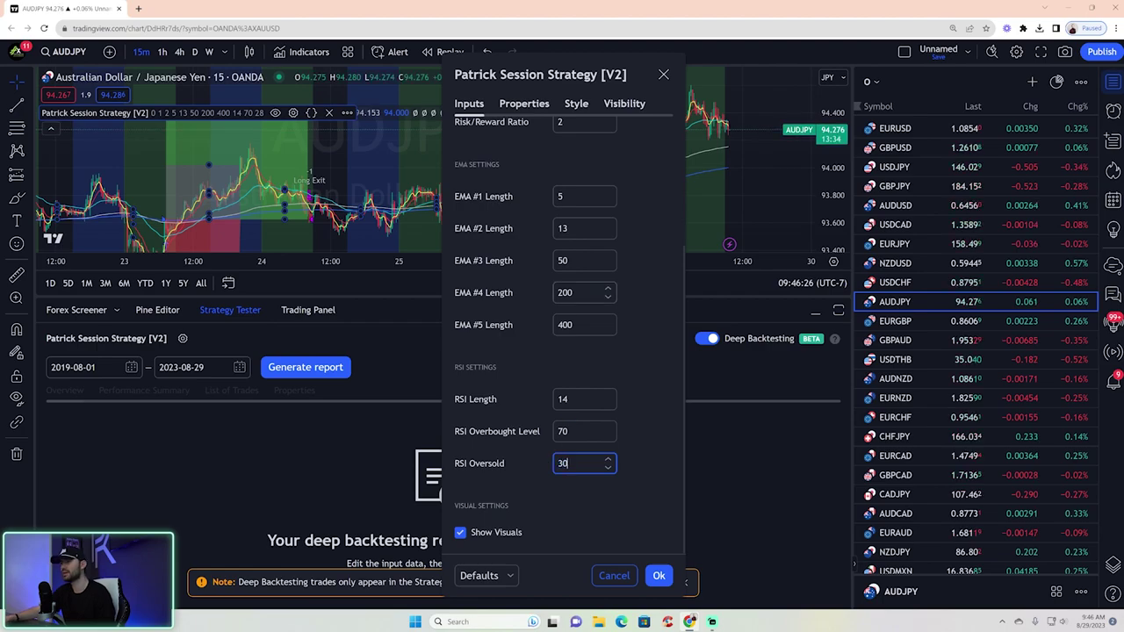
text(30)
click(659, 575)
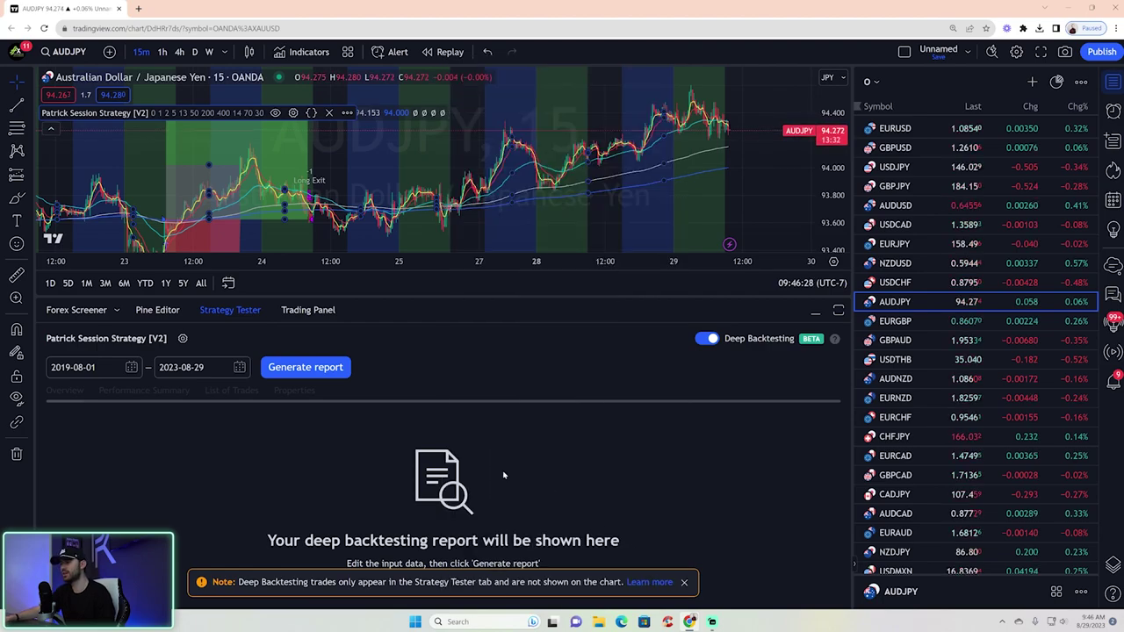
click(306, 367)
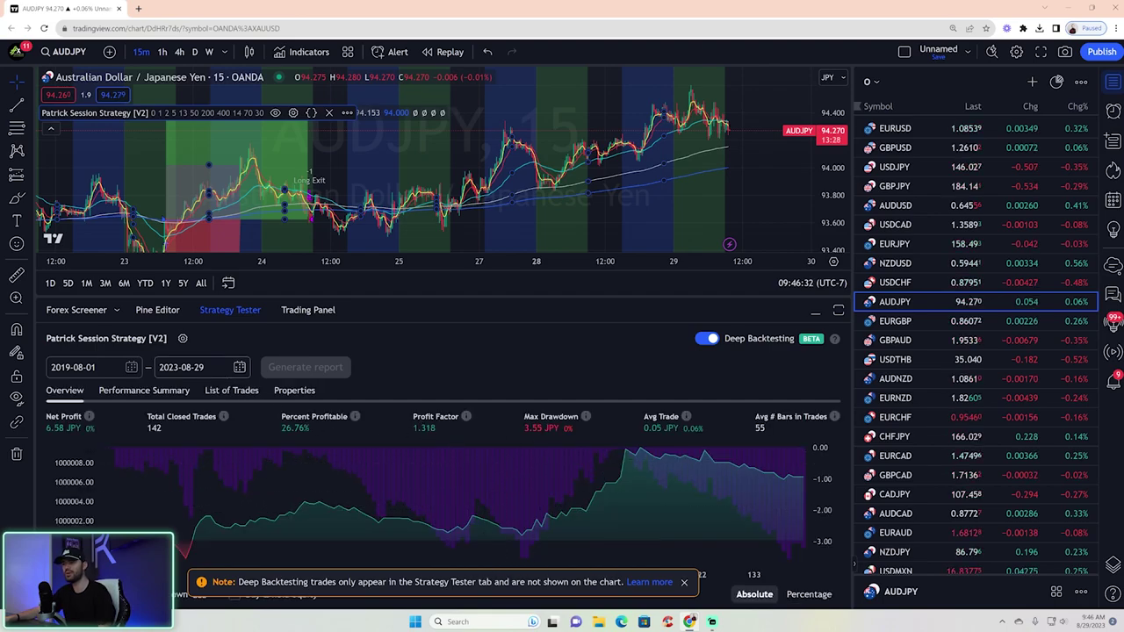
Set the strategy's EMA #5 Length to 800 and generate the AUDJPY deep backtest report.
click(182, 338)
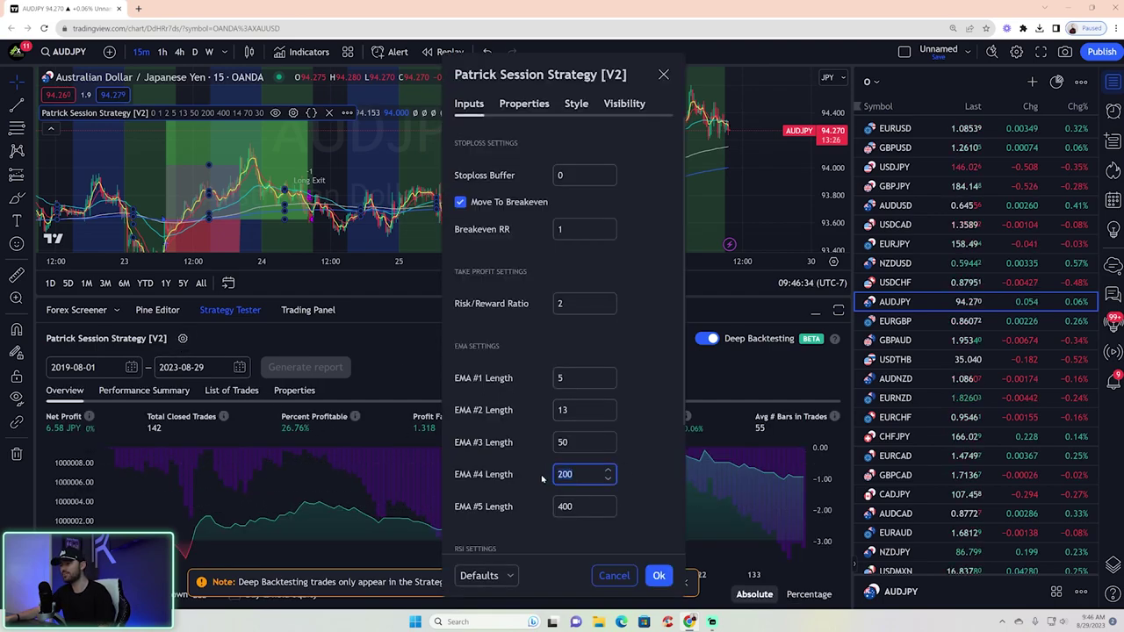
key(Tab)
text(800)
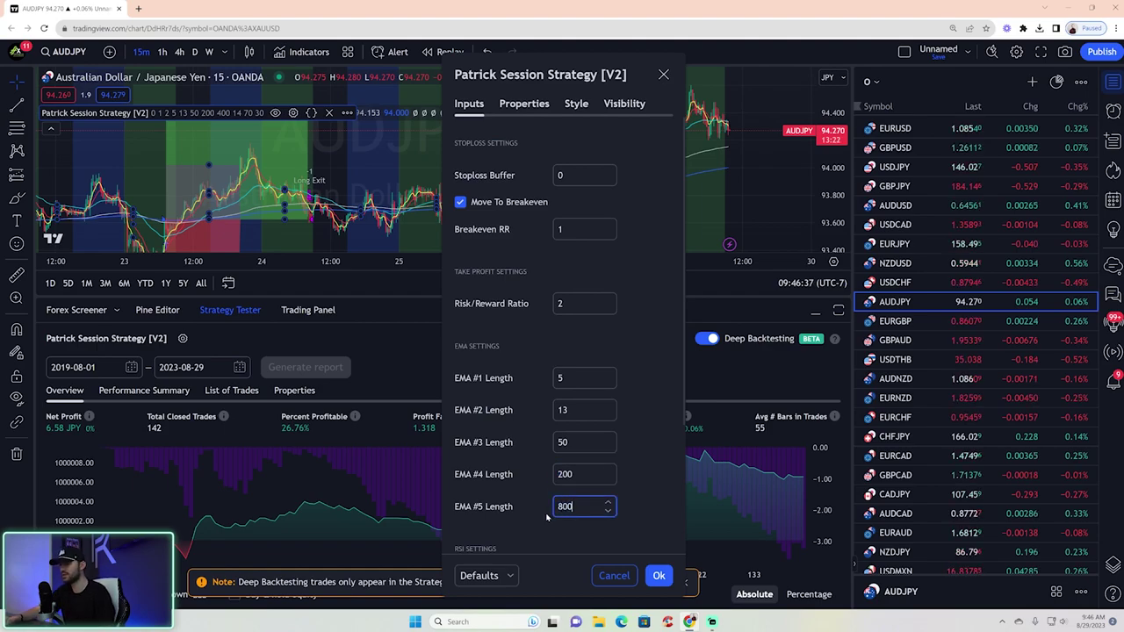
click(658, 575)
click(303, 359)
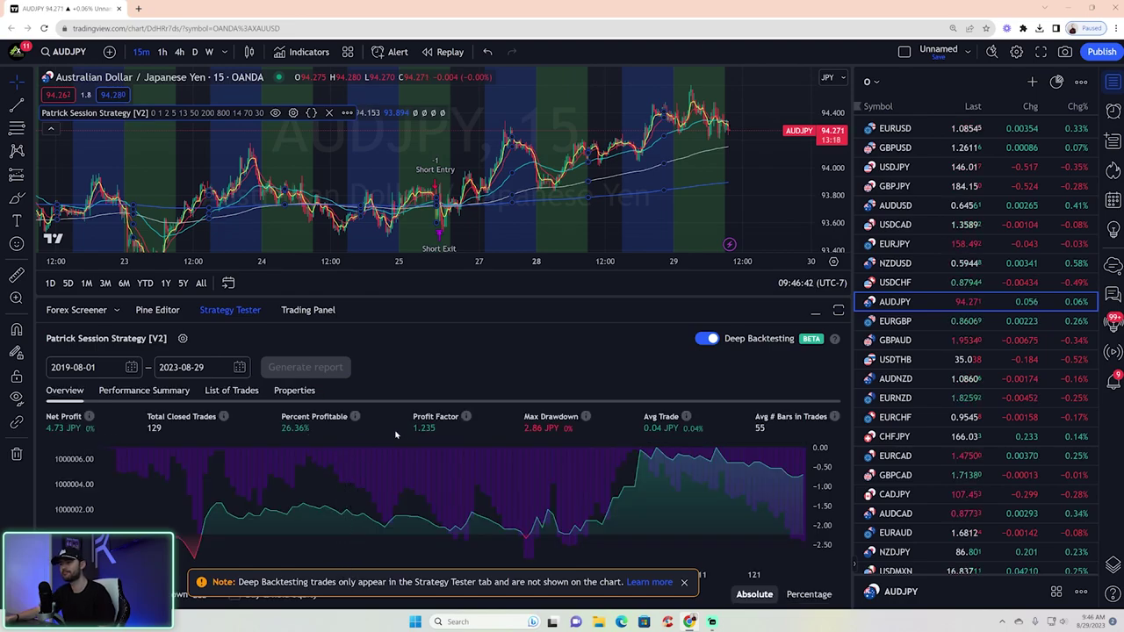
Set EMA #5 Length to 200 and EMA #4 Length to 100, and generate the AUDJPY deep backtest report.
click(183, 338)
double_click(576, 506)
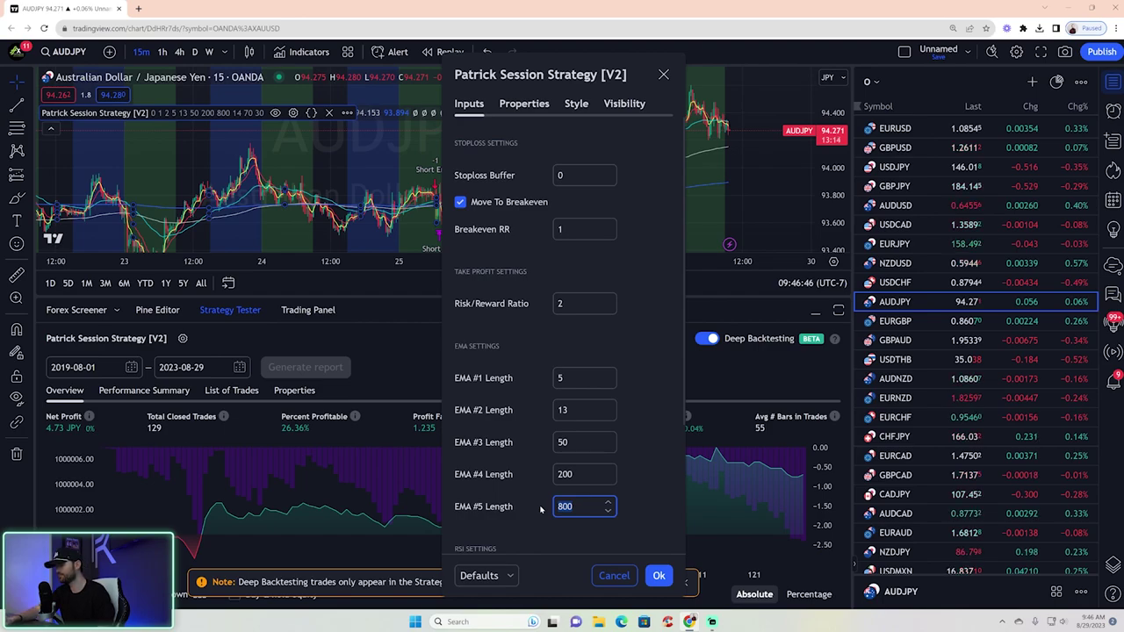
text(200)
click(575, 474)
text(100)
click(659, 575)
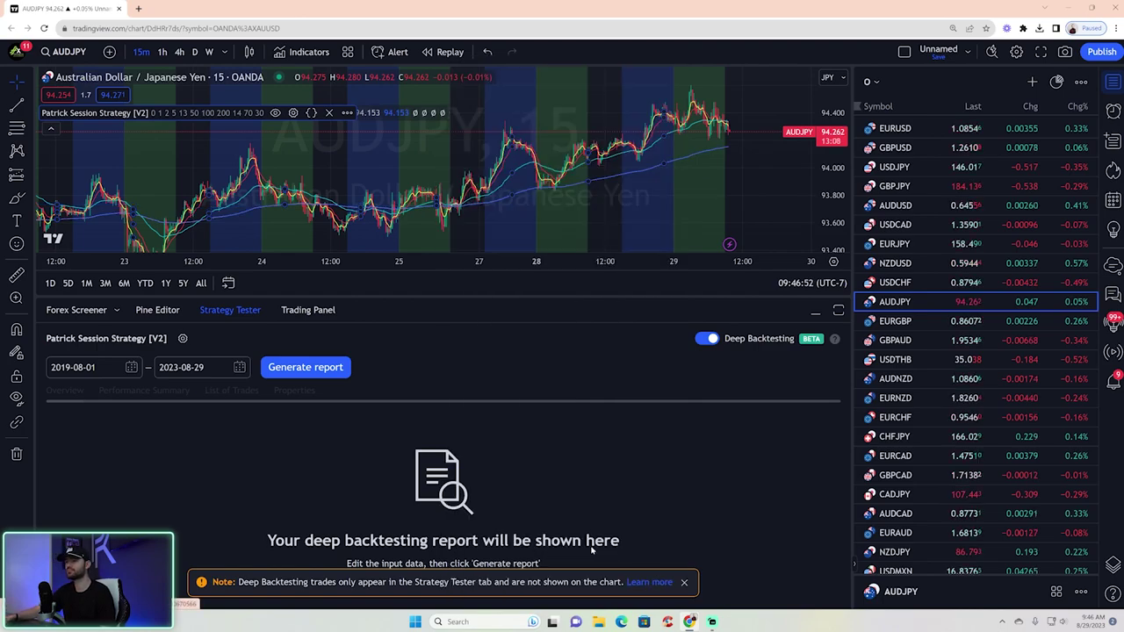
click(305, 367)
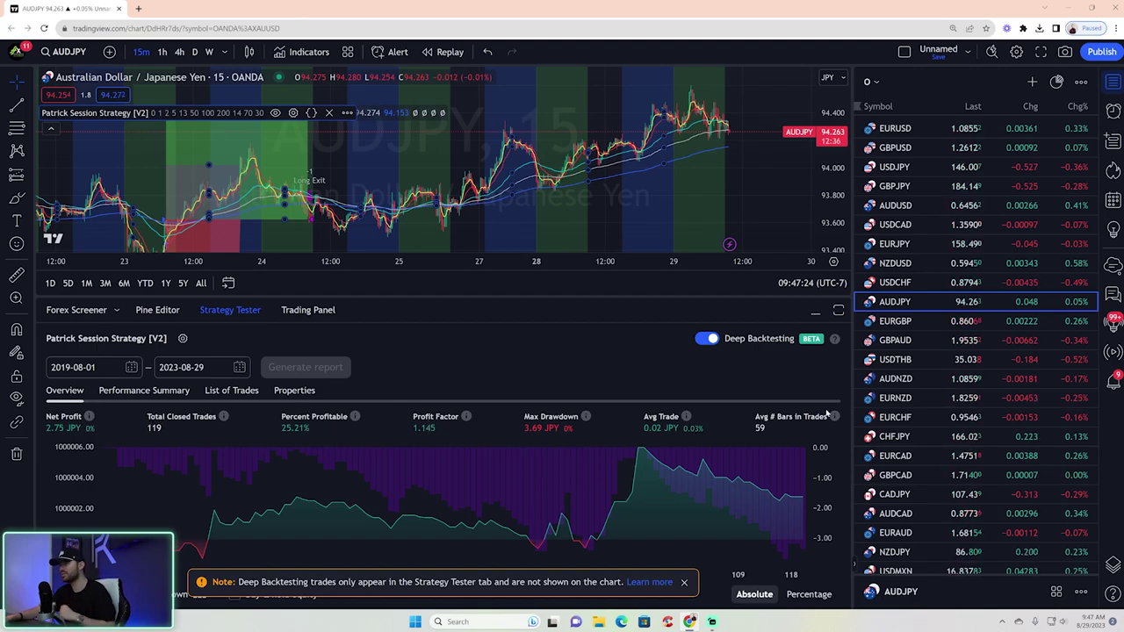
Switch the chart to SPX500USD and generate its deep backtest report.
scroll(966, 482, down, 10)
scroll(966, 481, down, 1)
click(944, 432)
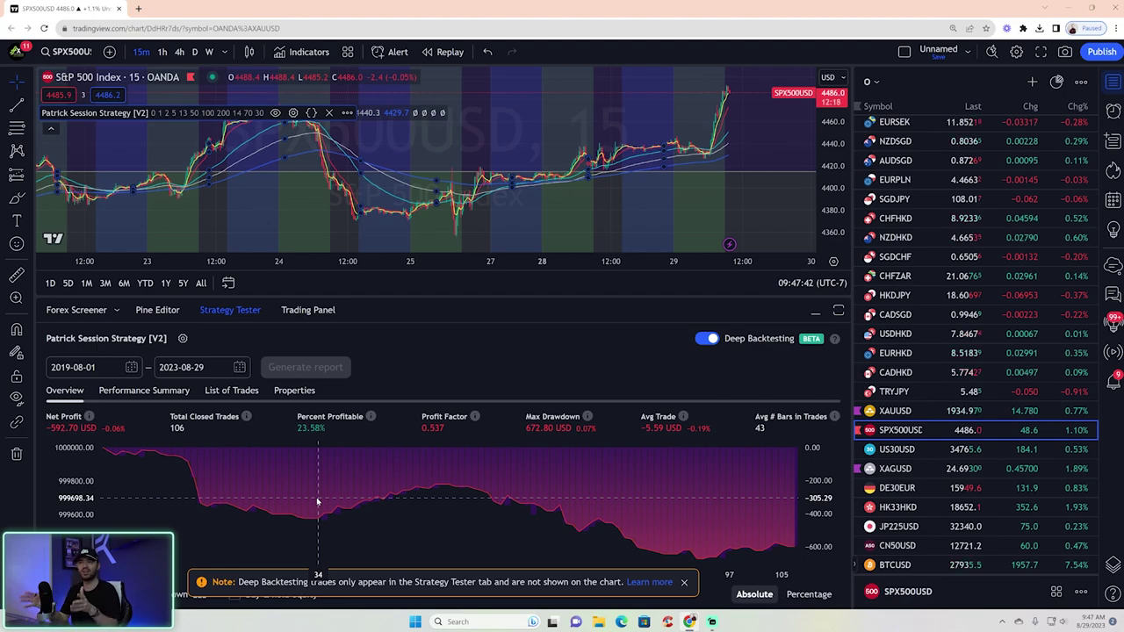
Reset the strategy's inputs to their default settings and generate the SPX500USD deep backtest report.
click(183, 339)
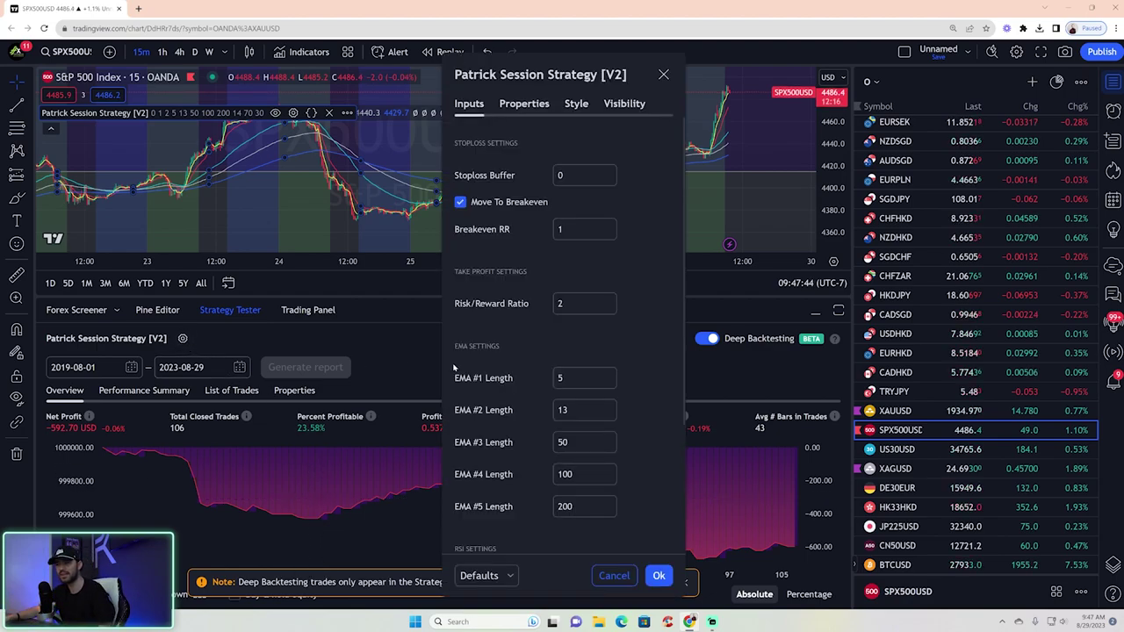
scroll(590, 399, down, 2)
click(486, 575)
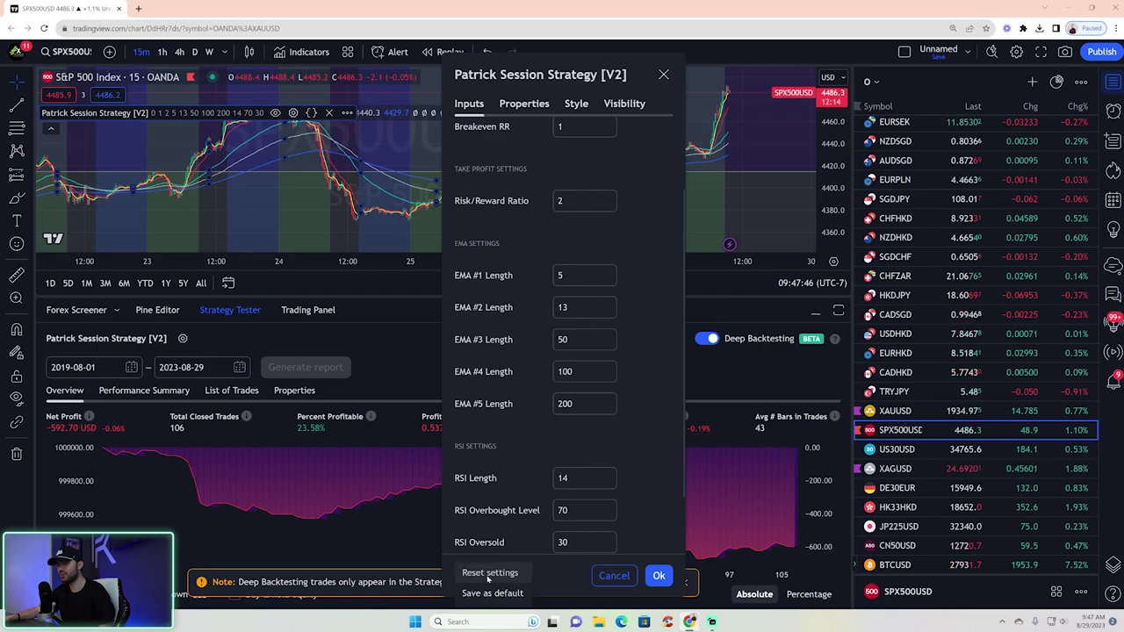
scroll(544, 544, down, 2)
click(489, 575)
click(490, 574)
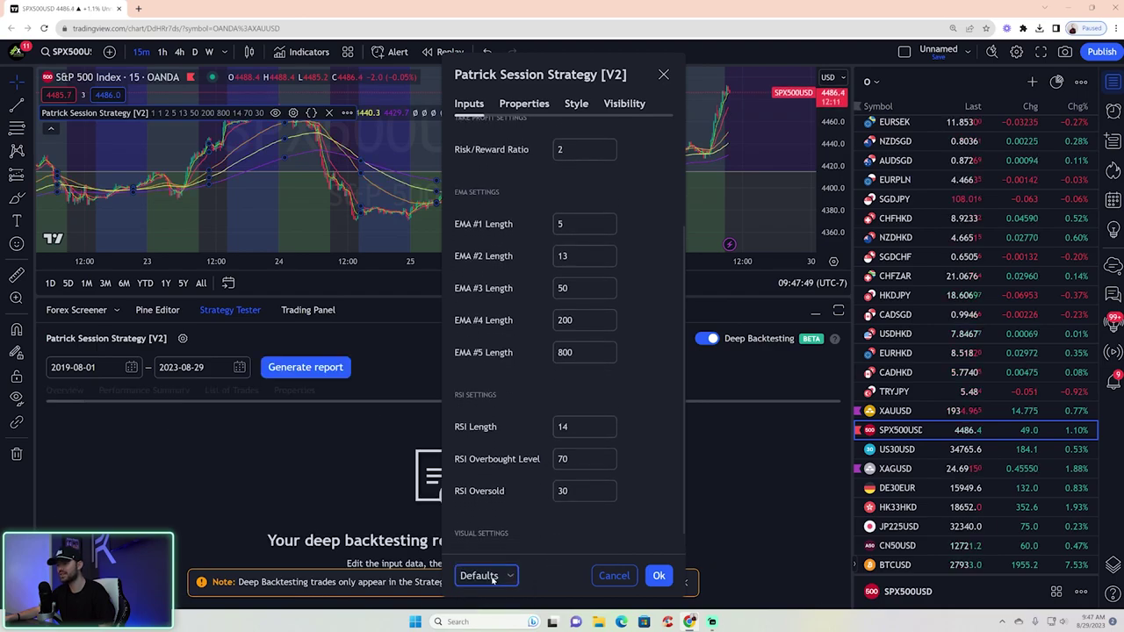
click(658, 576)
click(306, 368)
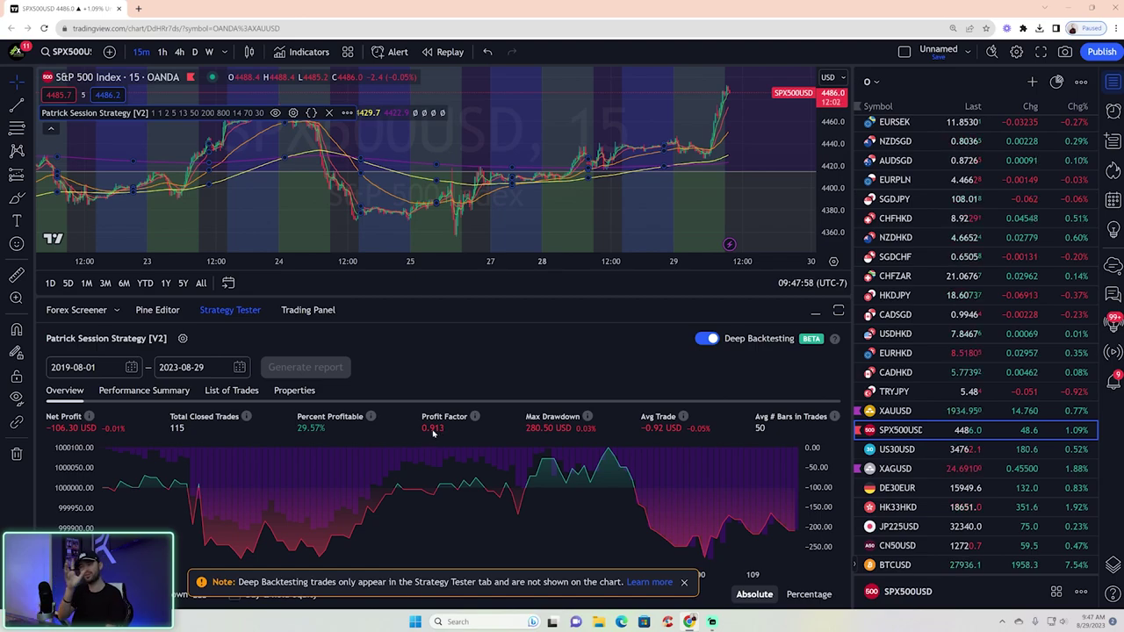
Set the Risk/Reward Ratio to 3 and Breakeven RR to 0.5, and generate the SPX500USD deep backtest report.
click(183, 338)
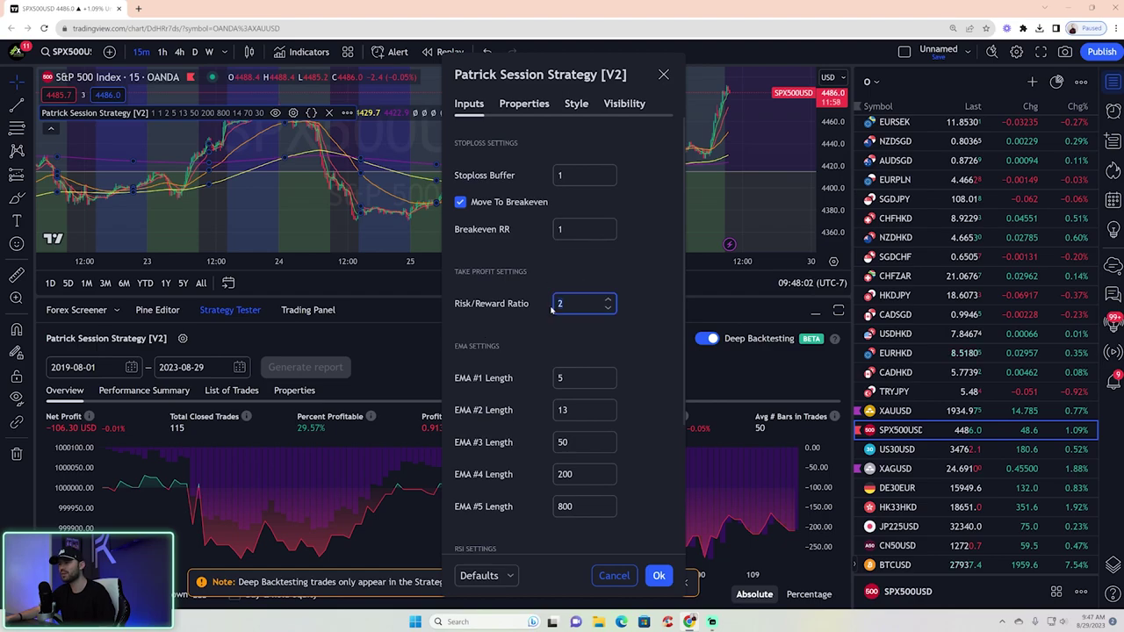
key(BackSpace)
text(3)
click(559, 230)
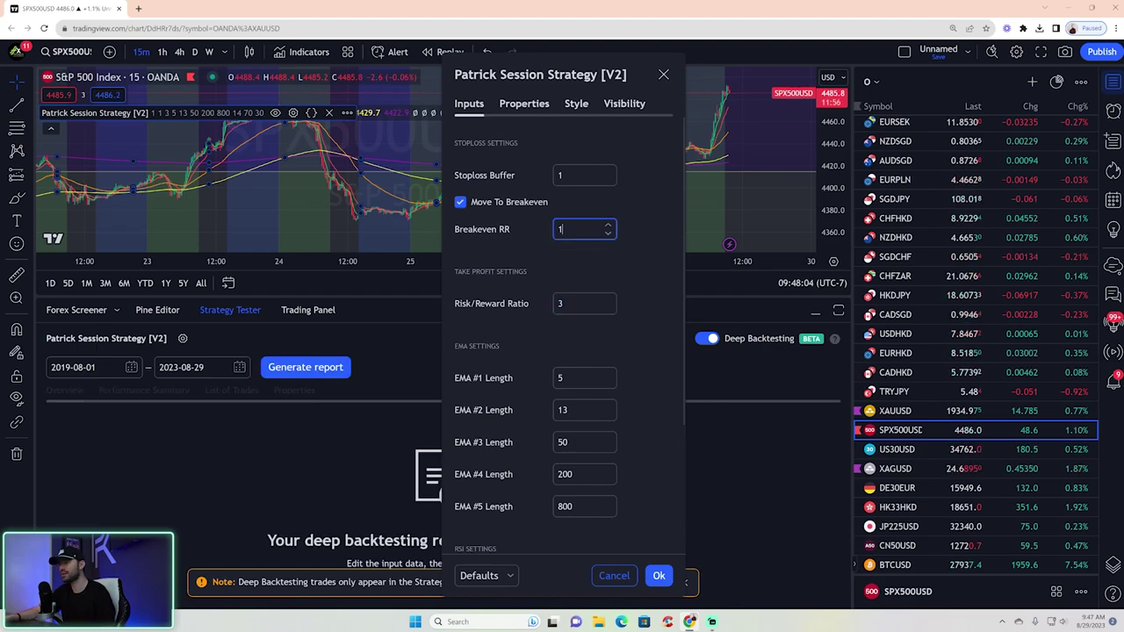
key(BackSpace)
text(.5)
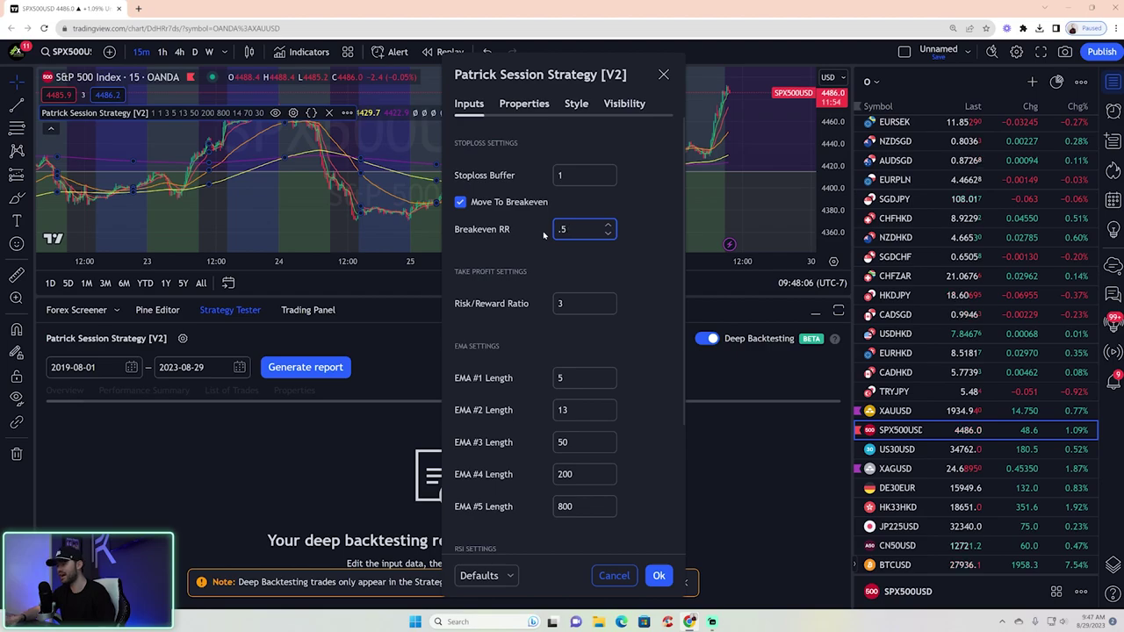
click(659, 576)
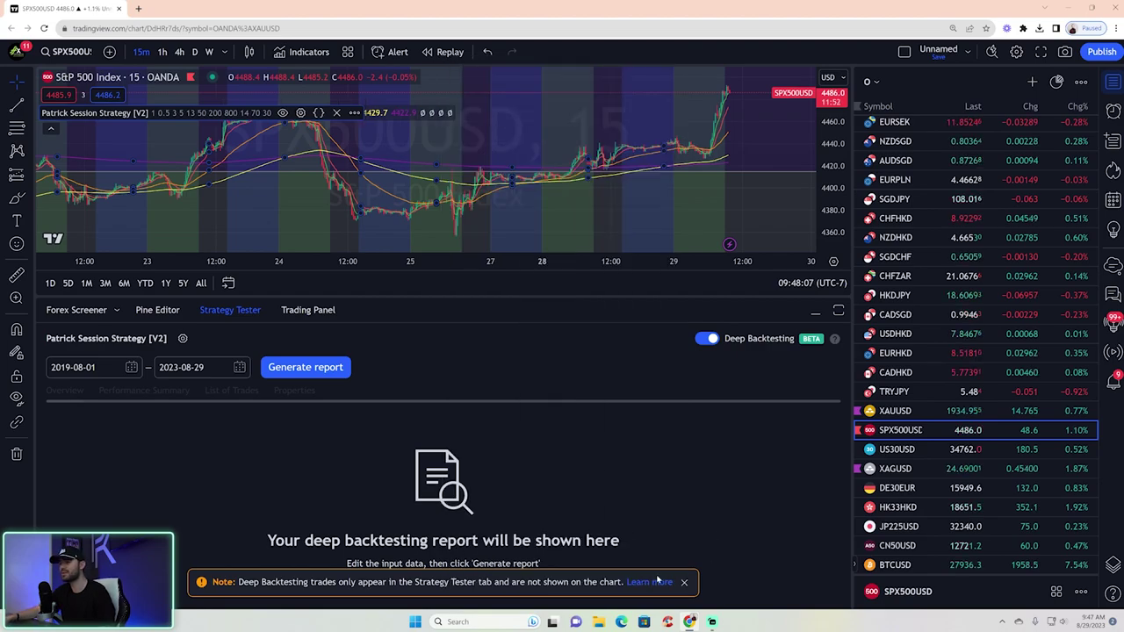
click(296, 369)
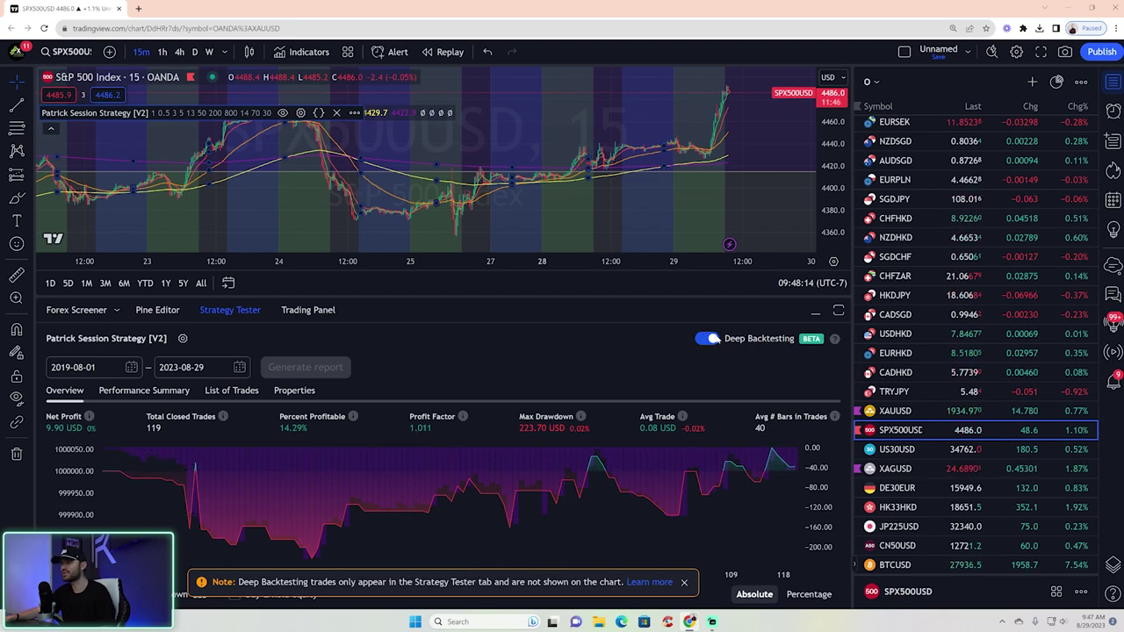
Compare the SPX500USD standard and deep backtest results, leaving Deep Backtesting turned off.
click(710, 338)
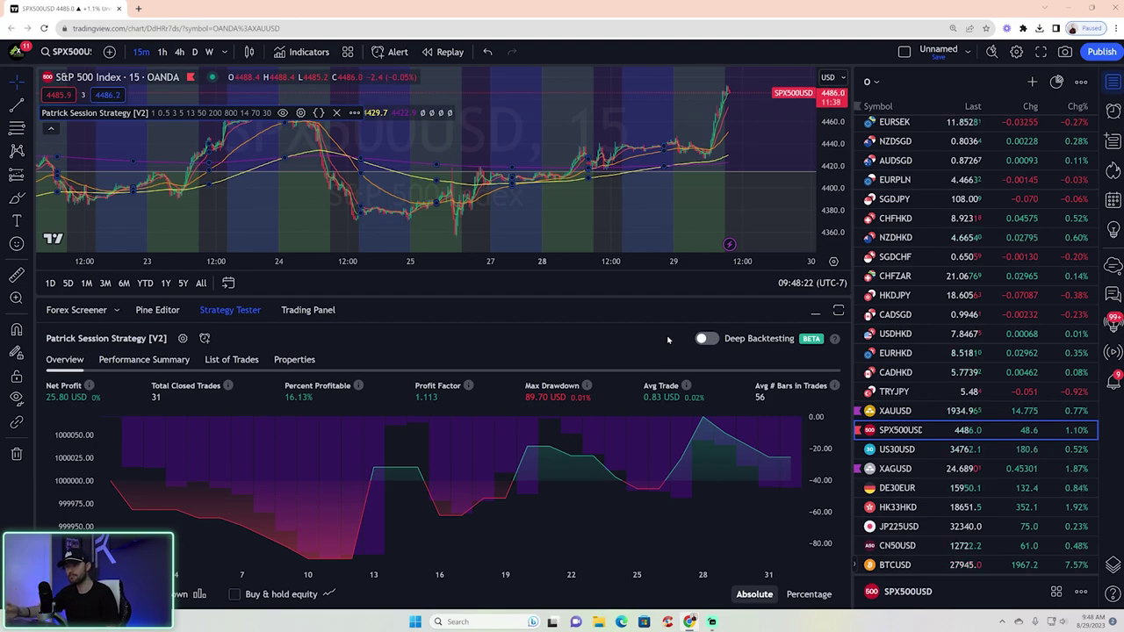
click(705, 339)
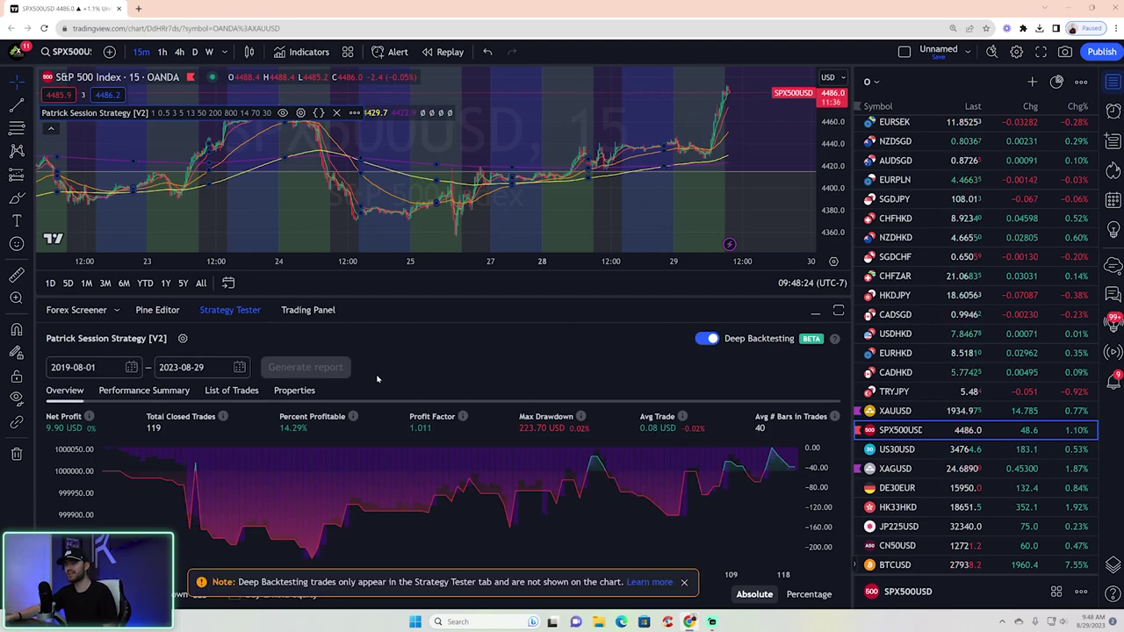
click(709, 339)
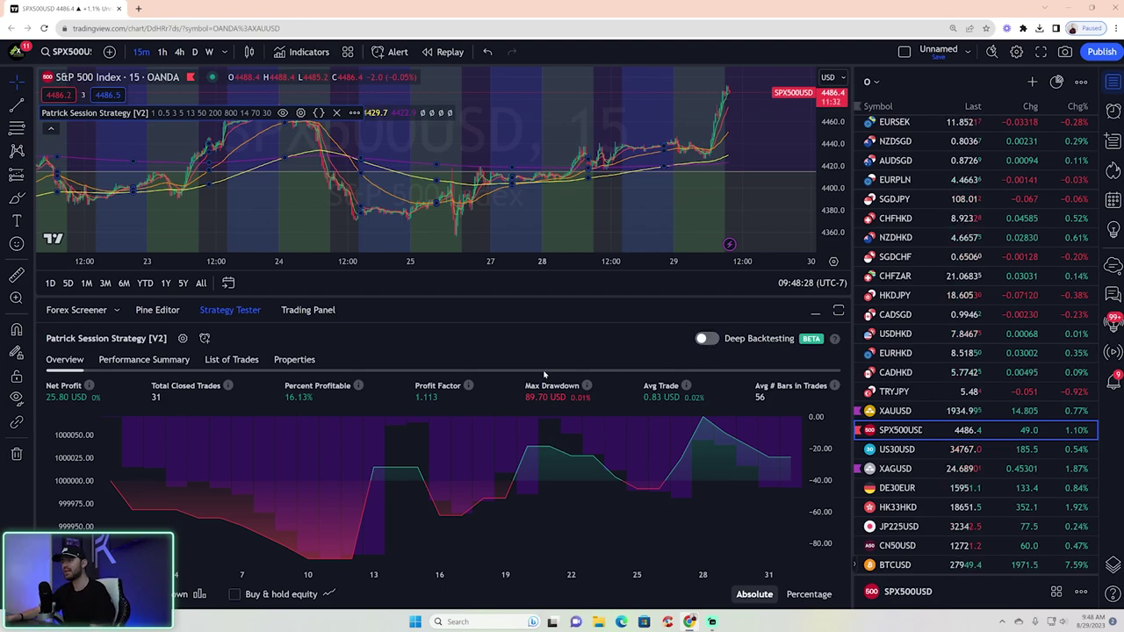
Check the account's subscription plan, and show a trade from the equity curve on the price chart.
click(15, 51)
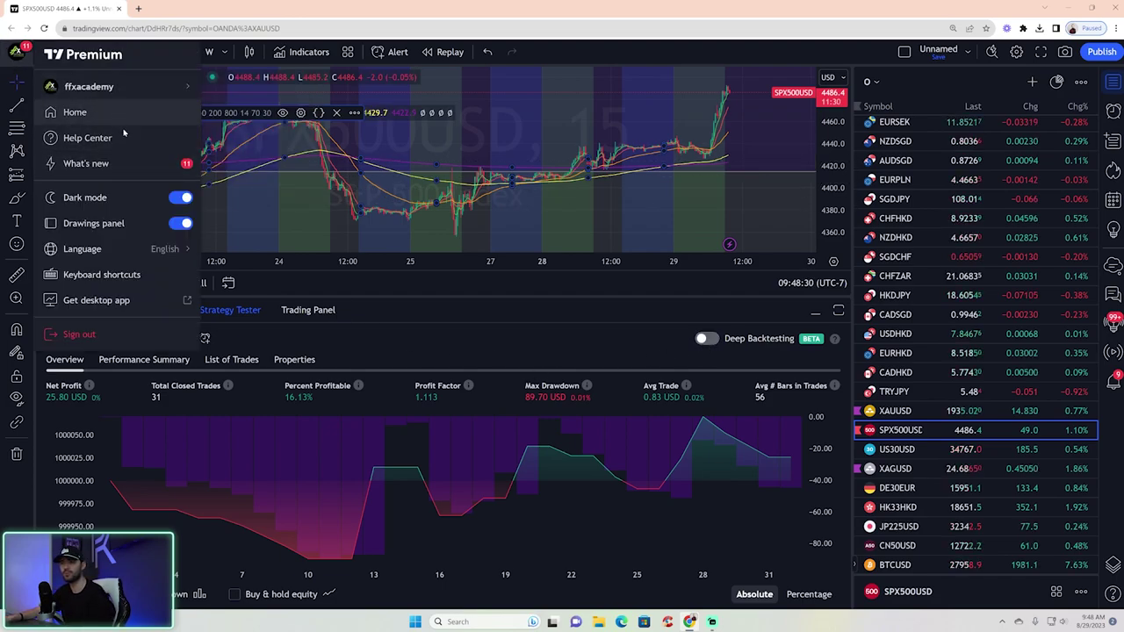
mouse_move(137, 88)
click(579, 485)
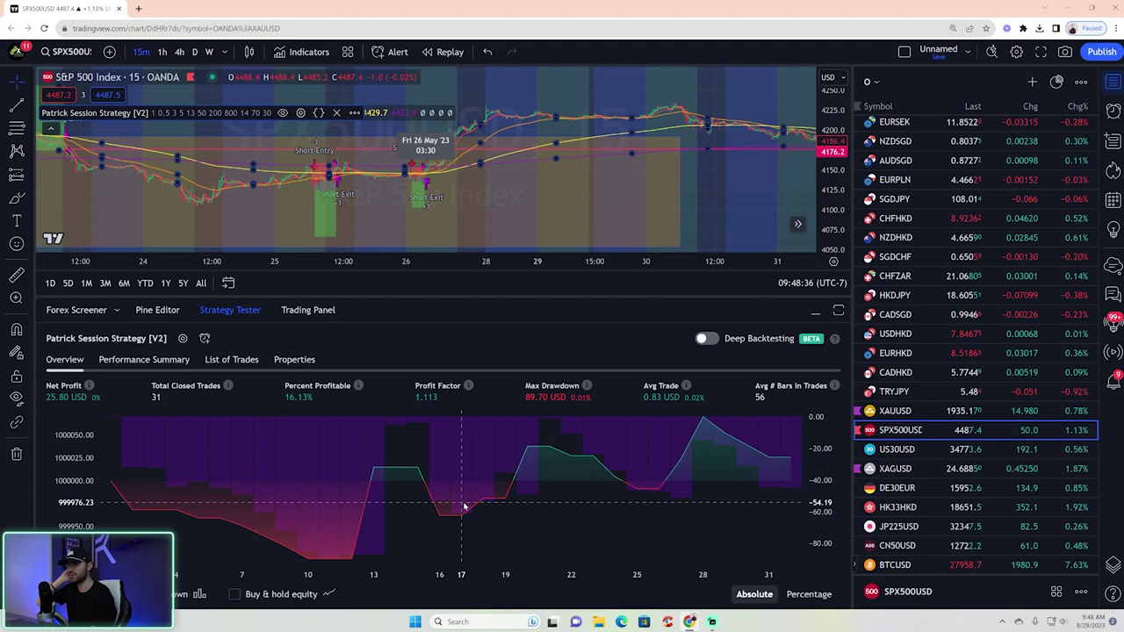
Load BTCUSD on the chart, and switch to DOGEUSD from the Crypto watchlist.
scroll(1023, 439, down, 5)
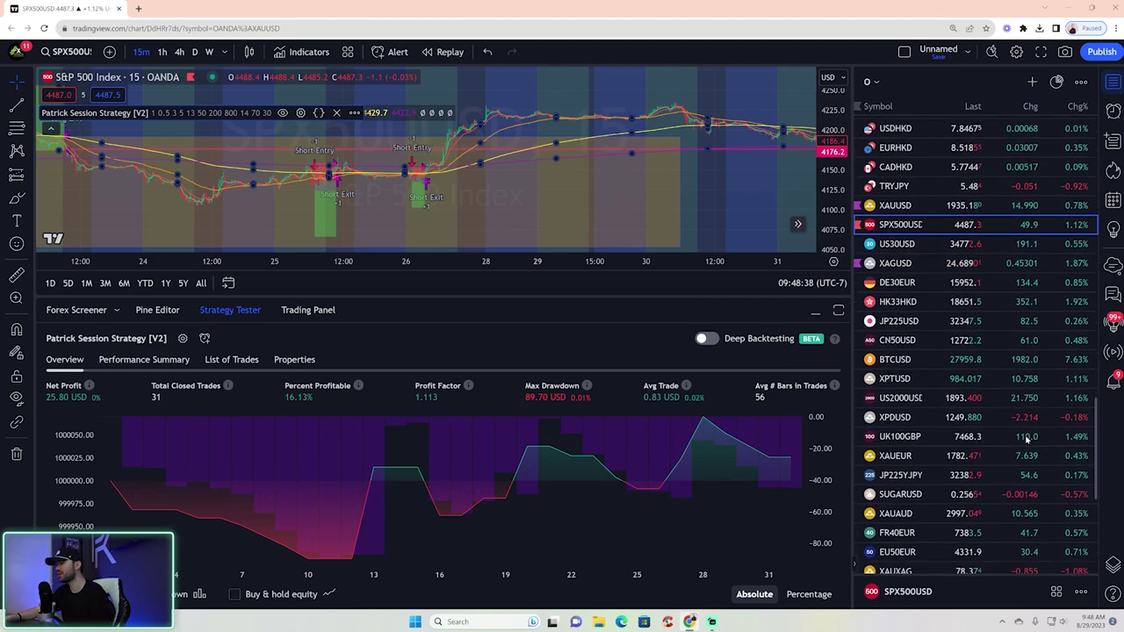
click(926, 362)
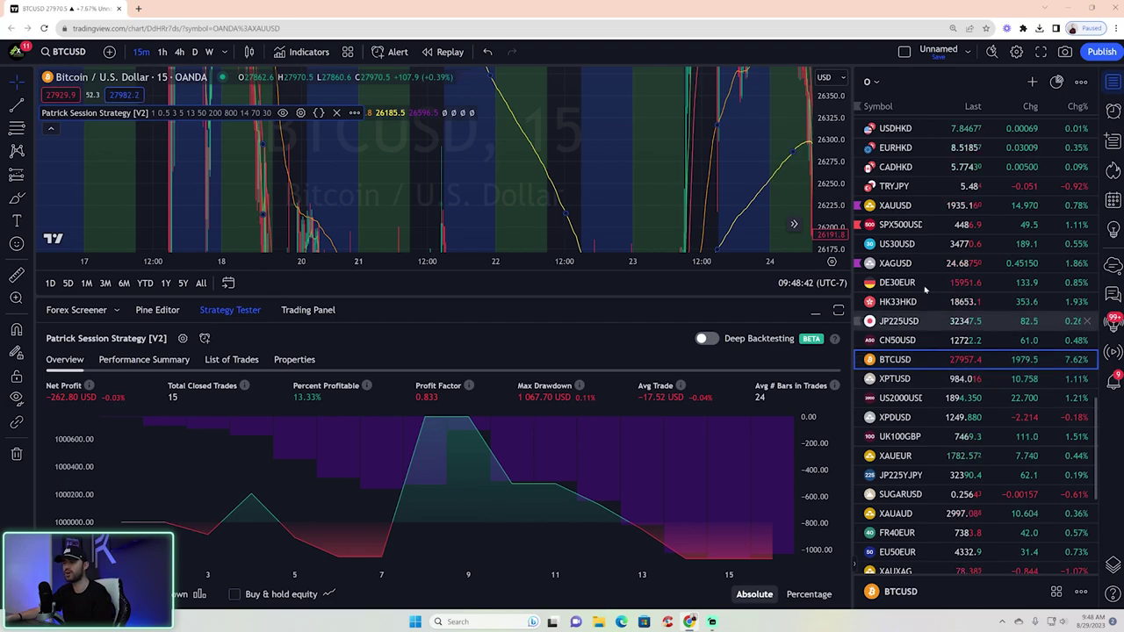
click(868, 82)
click(913, 307)
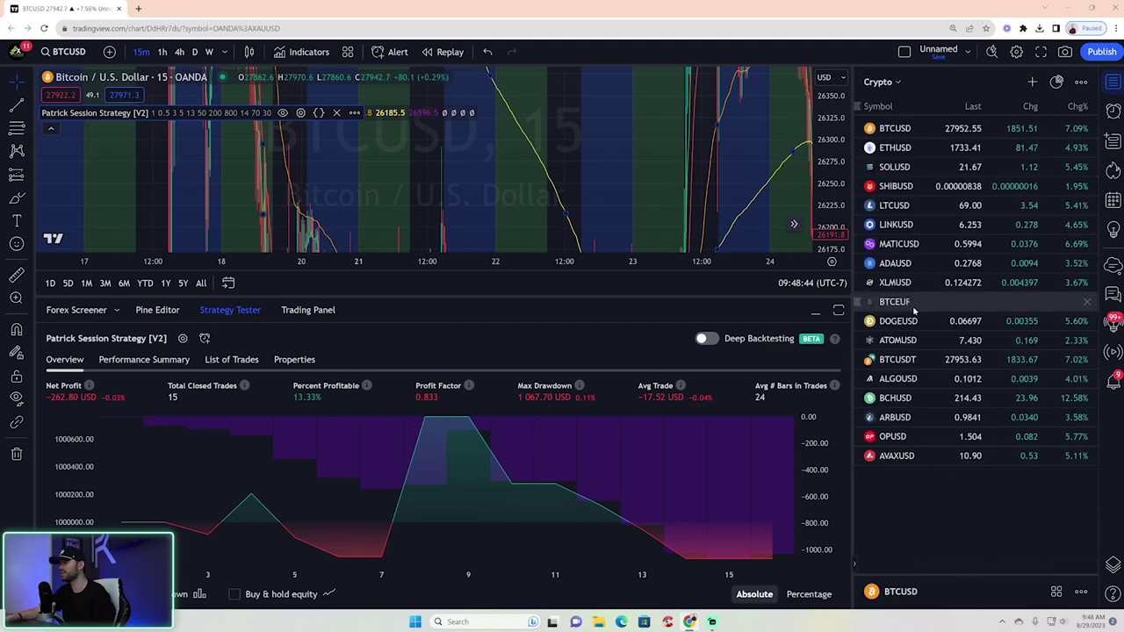
click(920, 323)
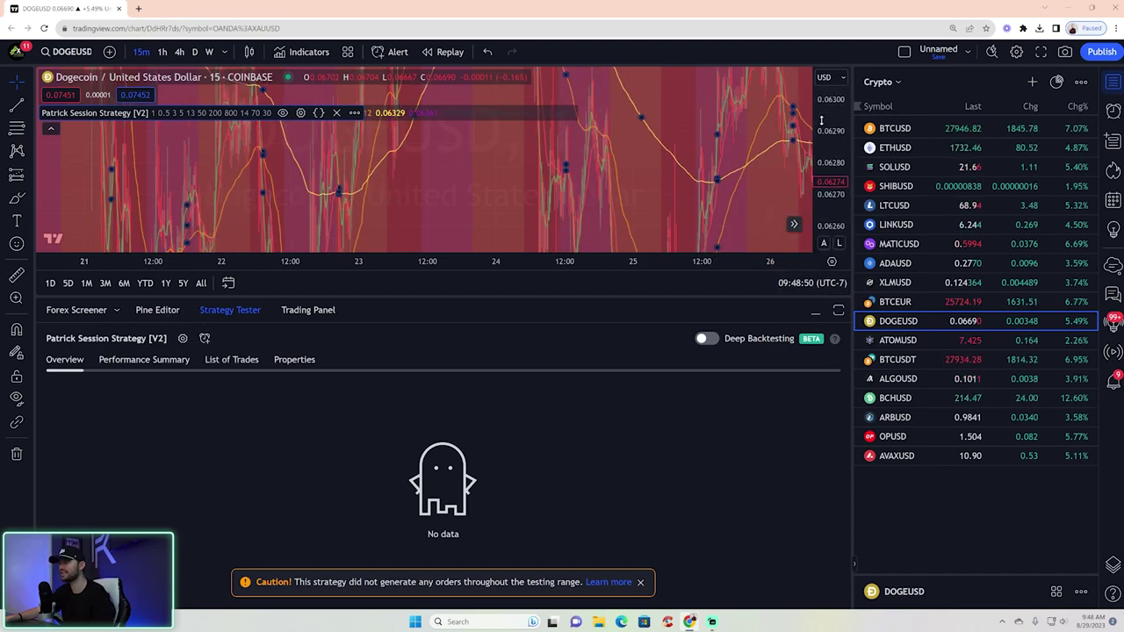
Review the strategy's stoploss, take profit, EMA and RSI inputs on DOGEUSD, and close the settings without changes.
click(184, 340)
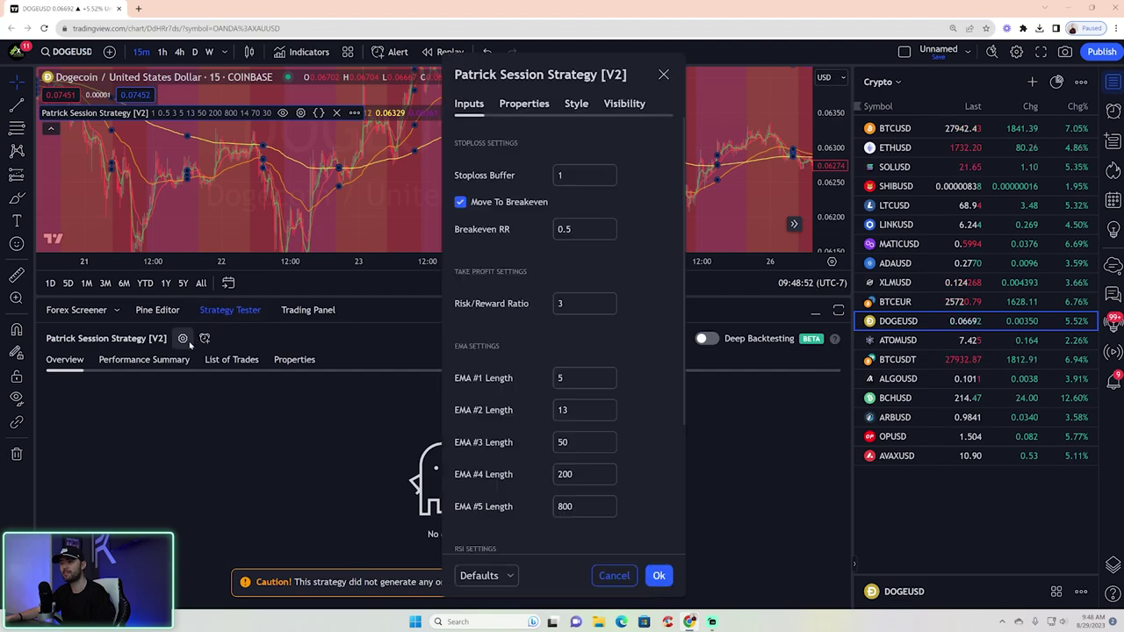
scroll(584, 219, down, 2)
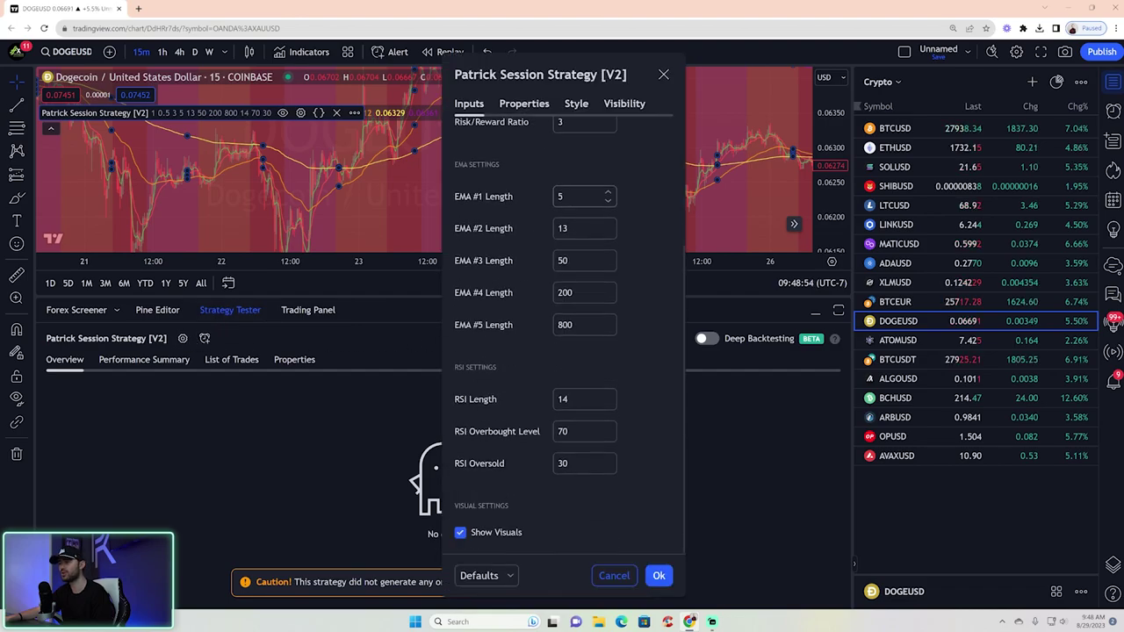
scroll(644, 520, up, 2)
click(636, 575)
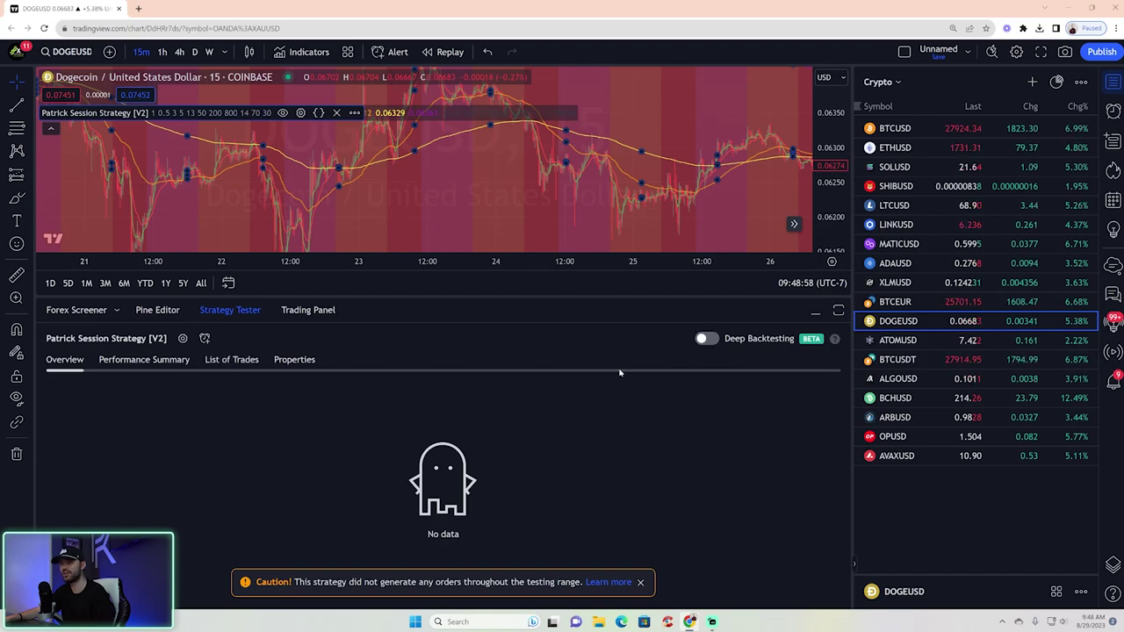
Switch the chart to ATOMUSD, and generate its report with Deep Backtesting enabled.
click(933, 341)
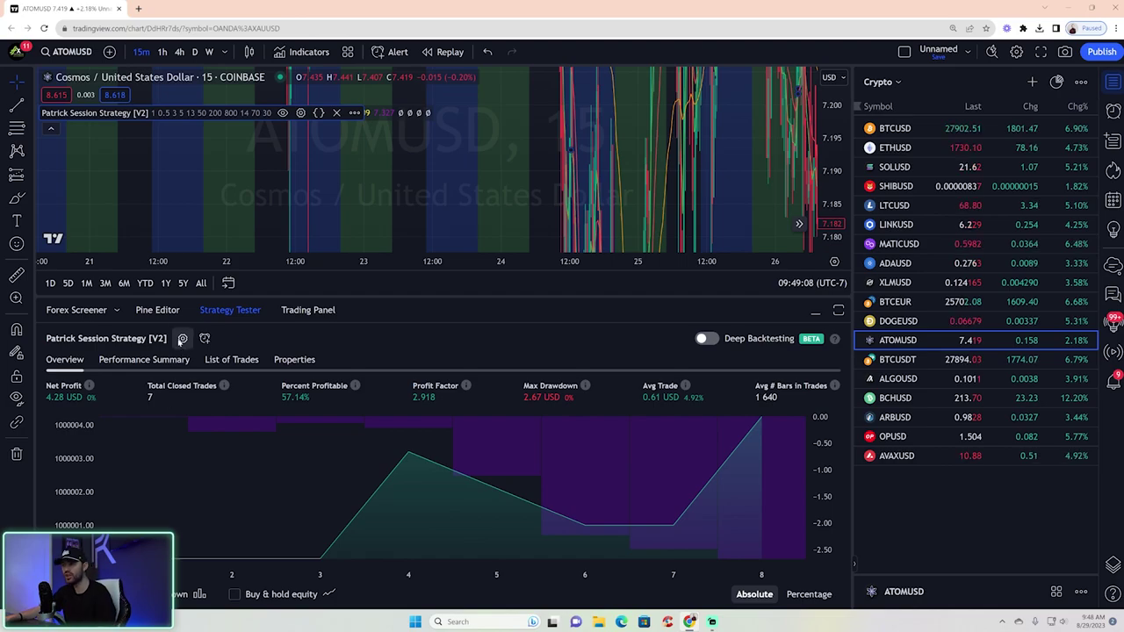
click(706, 339)
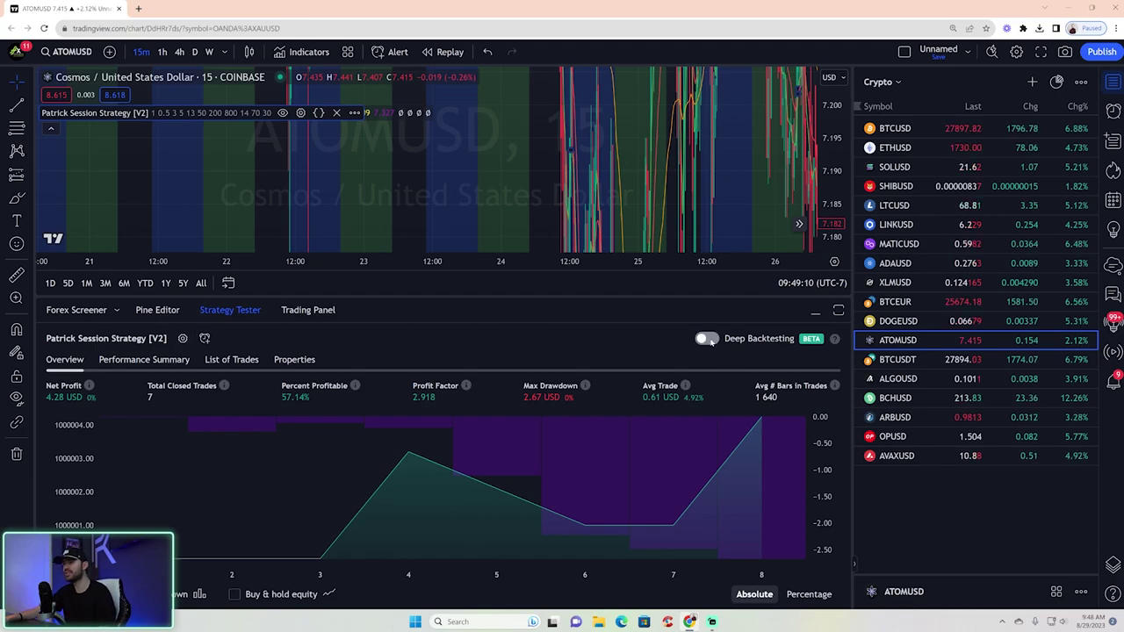
click(296, 370)
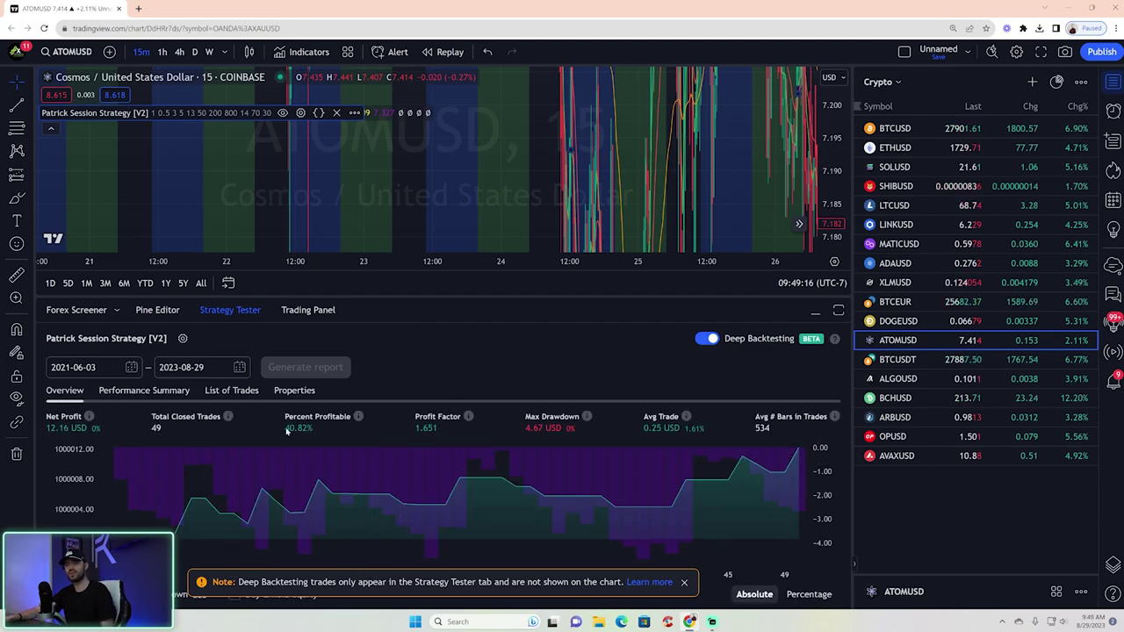
Set the deep backtest start date to 2020-01-14 and generate the ATOMUSD report.
click(131, 368)
triple_click(64, 130)
triple_click(64, 130)
triple_click(64, 130)
triple_click(64, 130)
triple_click(64, 130)
click(64, 130)
click(64, 130)
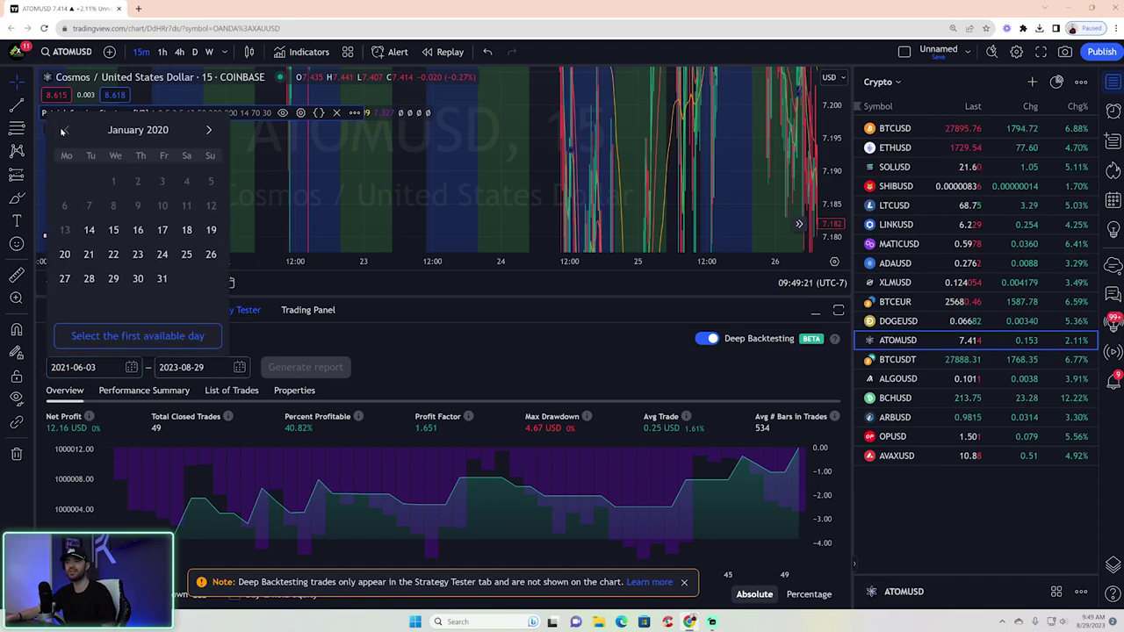
click(89, 230)
click(312, 368)
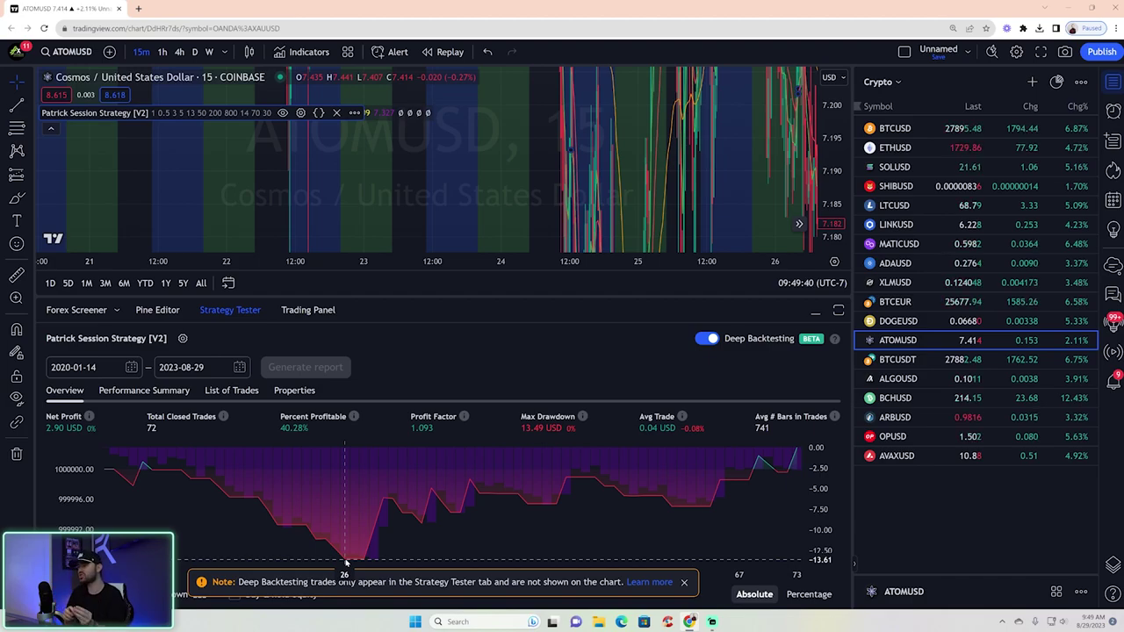
Switch the chart to ALGOUSD and generate its deep backtest report.
key(Down)
key(Down)
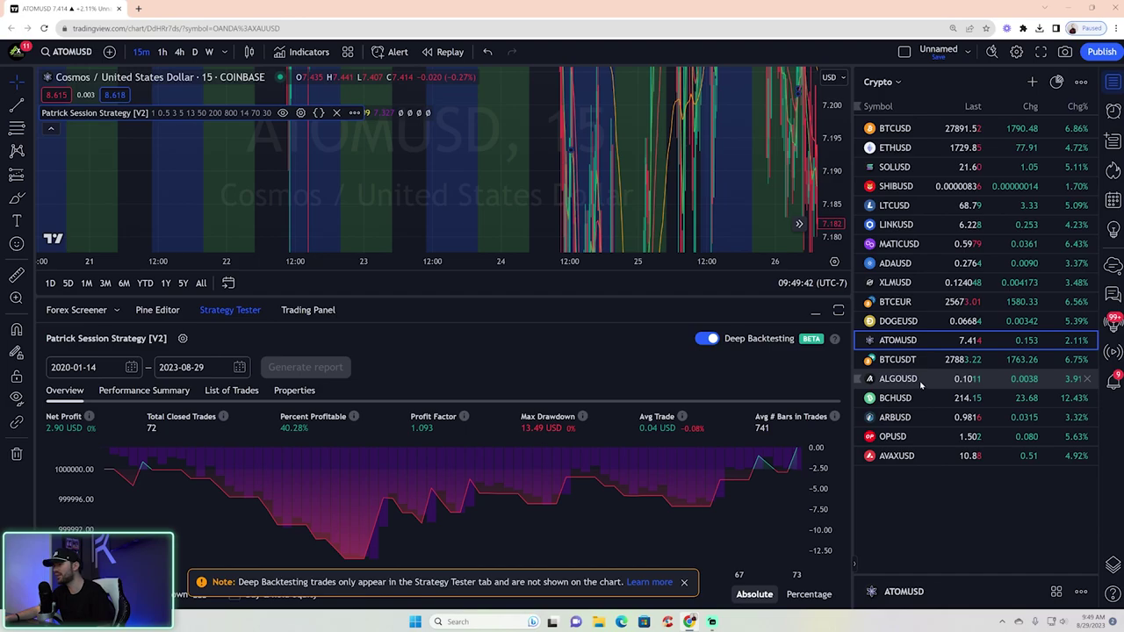
click(343, 368)
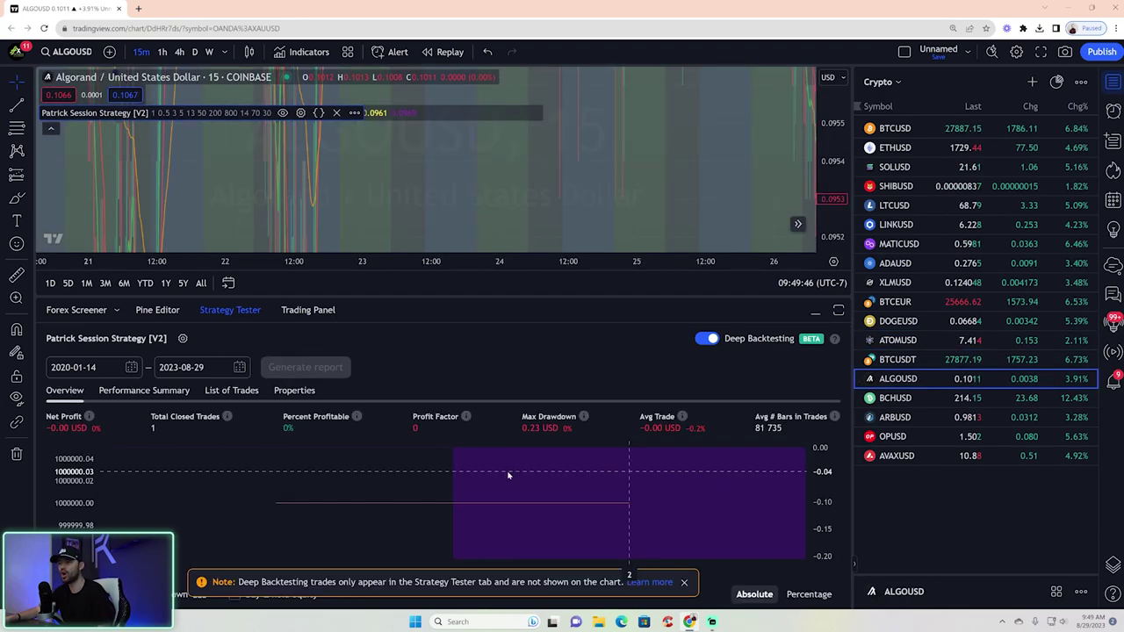
Switch the chart to ARBUSD, generate its deep backtest report, and check which start dates are available.
key(Down)
key(Down)
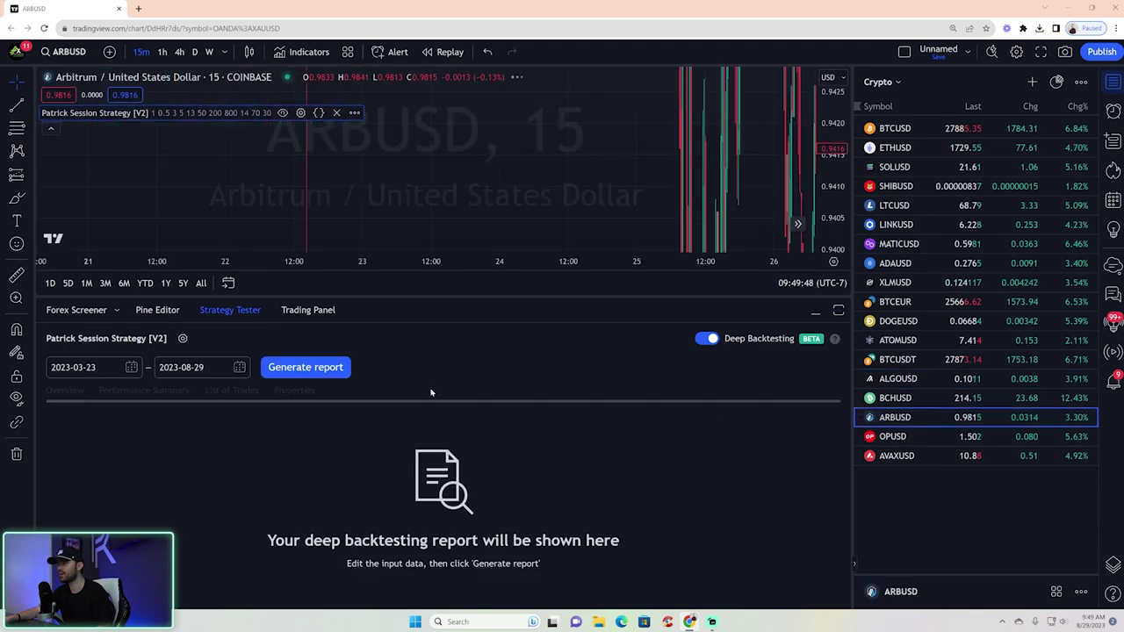
click(305, 369)
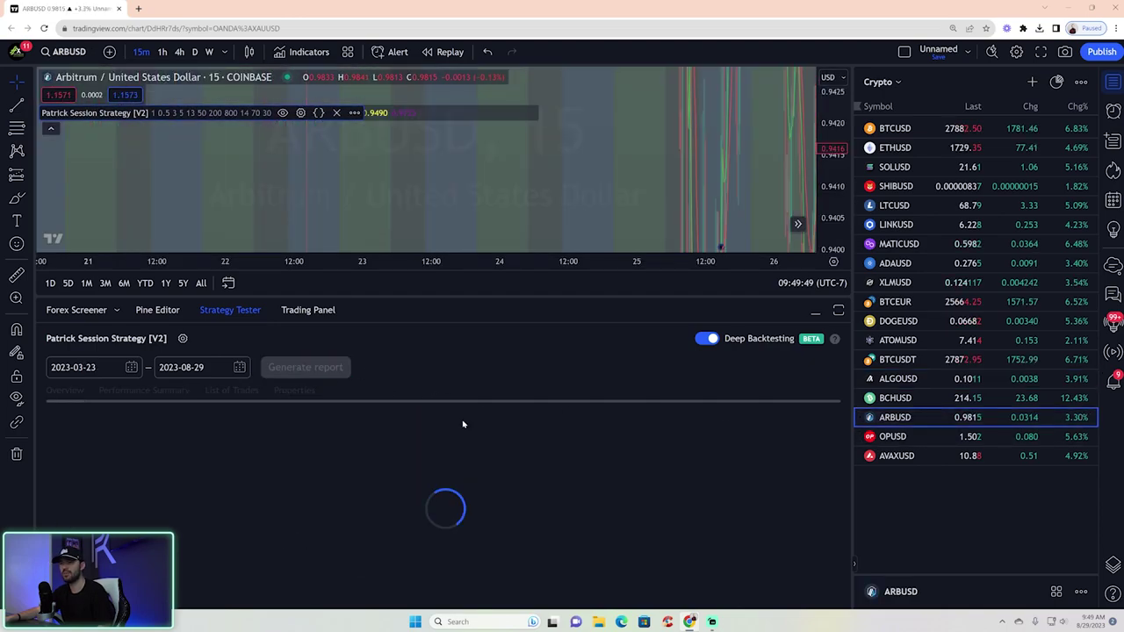
click(138, 370)
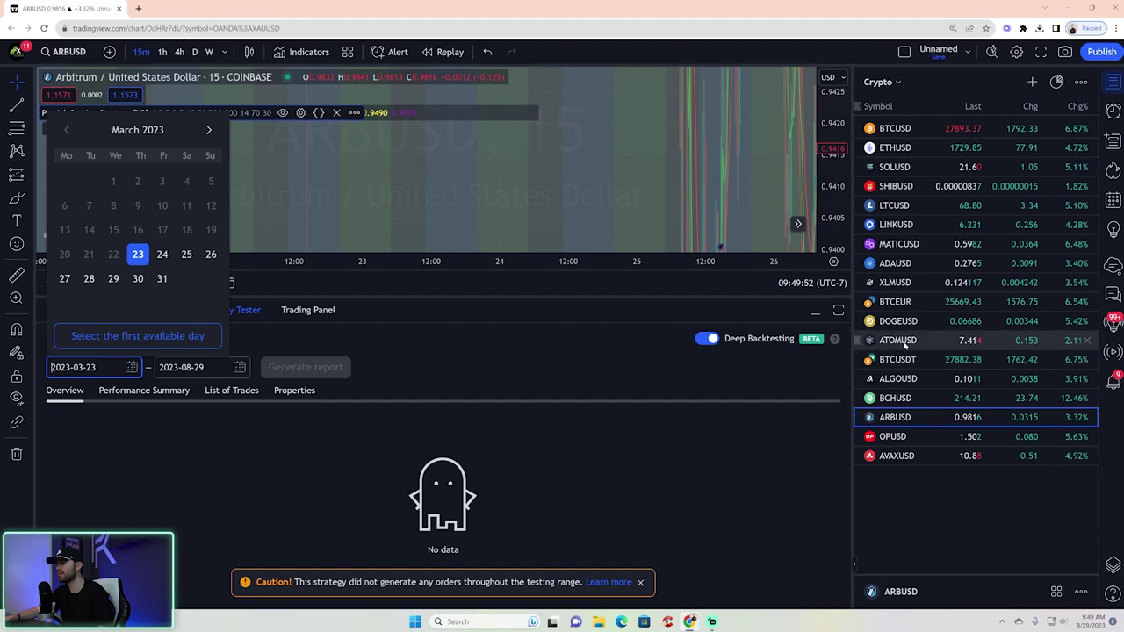
Switch the chart to ETHUSD and generate deep backtest reports from 2023-03-23 and from the first available day, 2016-05-23.
click(904, 147)
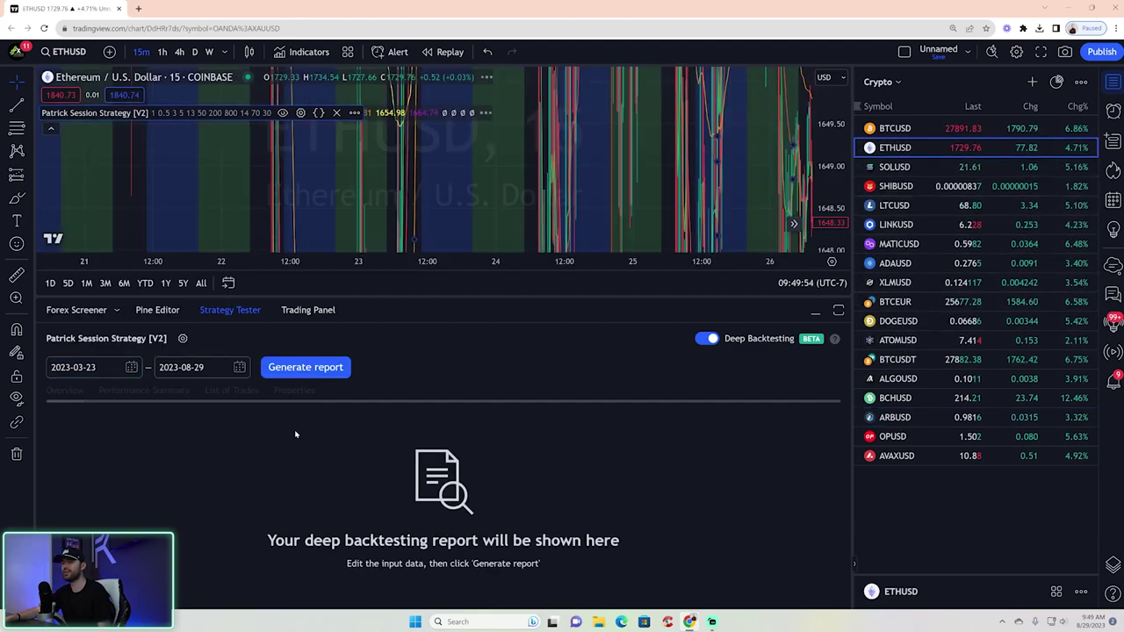
click(298, 370)
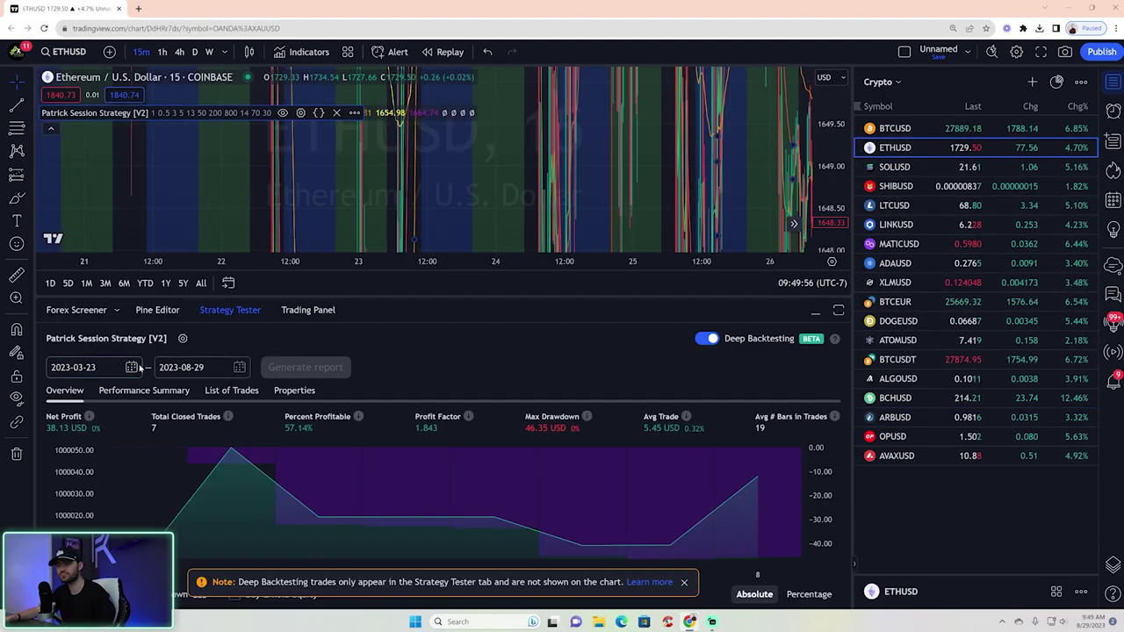
click(133, 367)
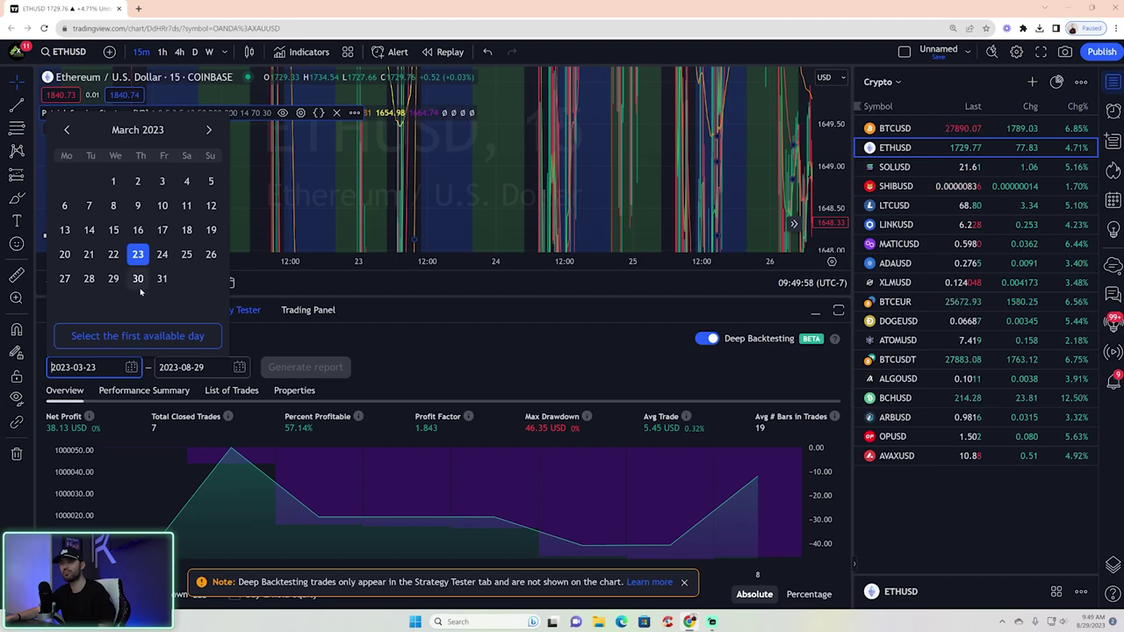
click(138, 335)
click(304, 369)
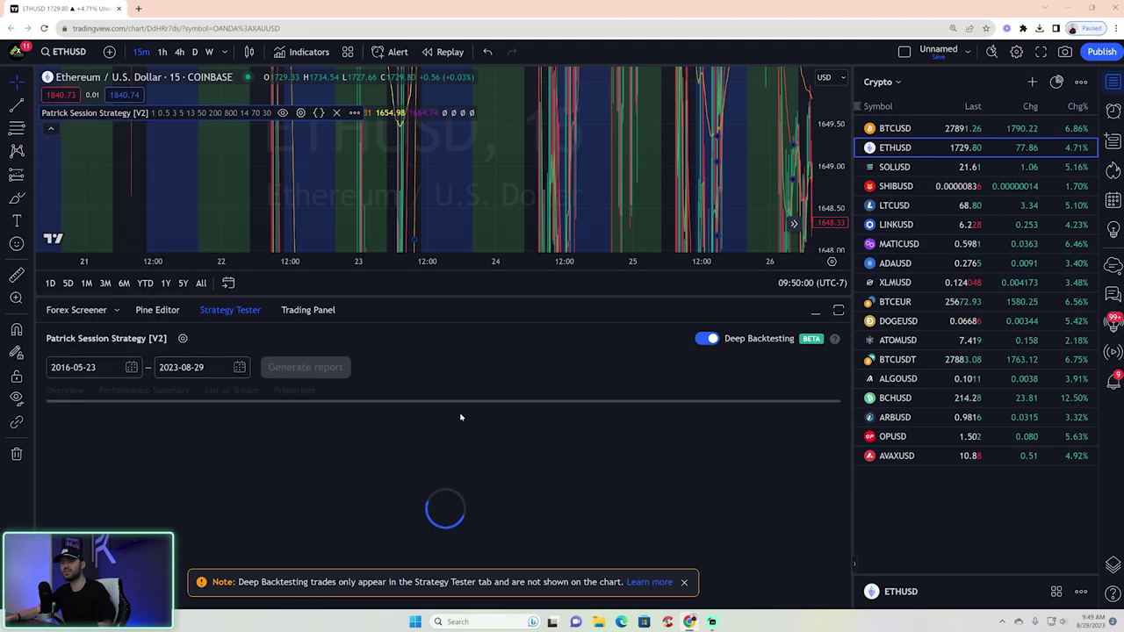
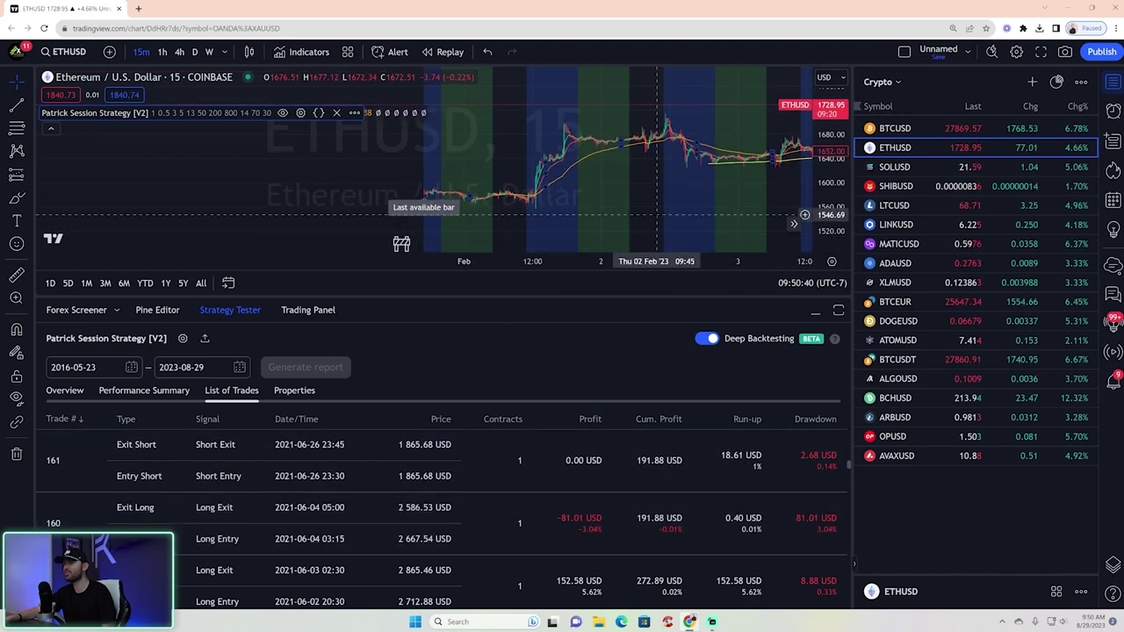
Export the ETHUSD list of trades to Downloads as the CSV file Patrick_Session_Strategy_List_of_Trades_2023-08-29 and try to open it.
scroll(677, 258, down, 2)
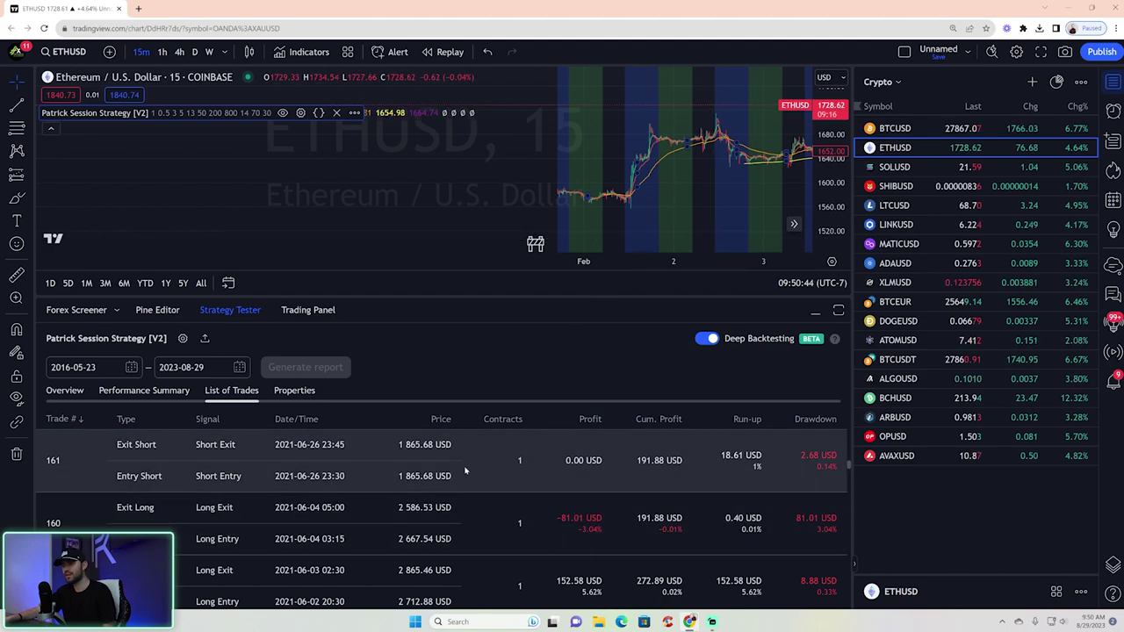
click(205, 338)
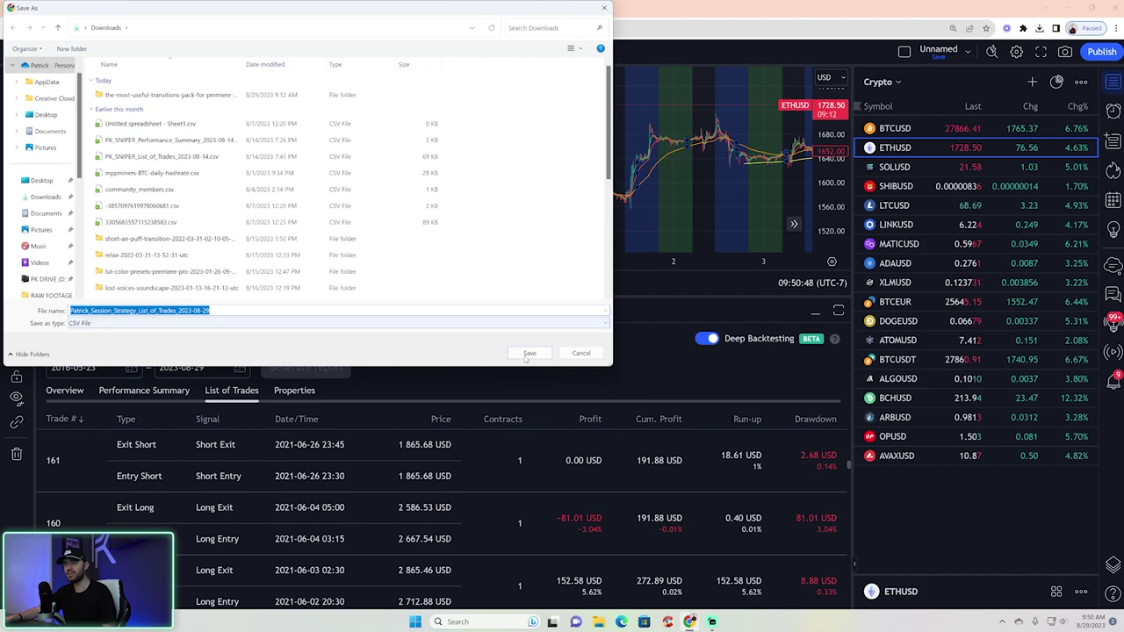
click(532, 353)
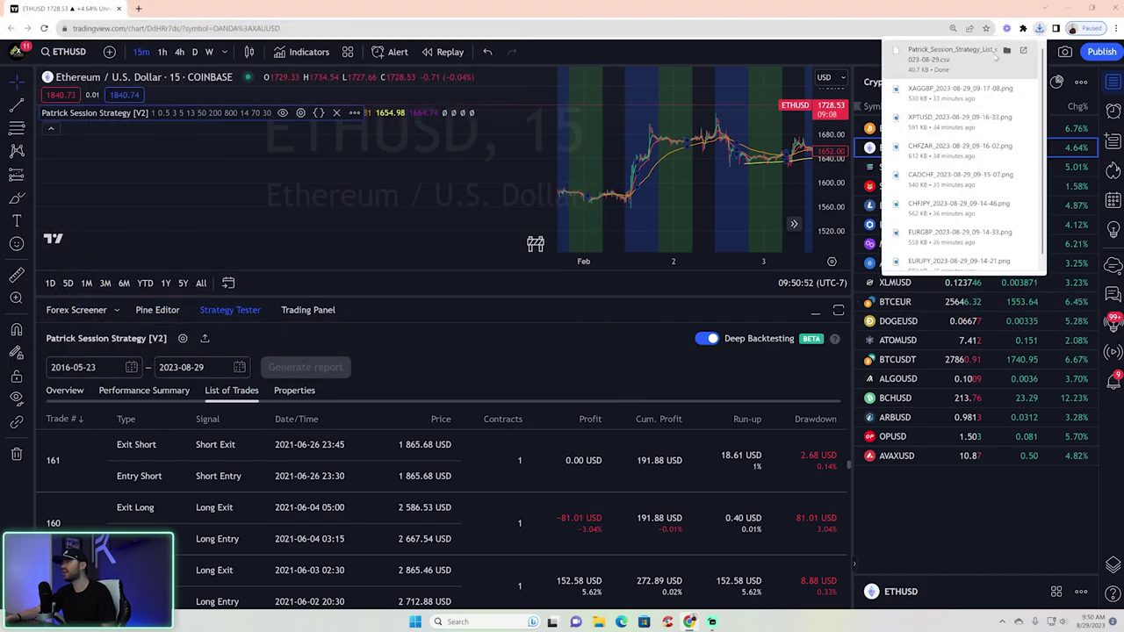
click(950, 58)
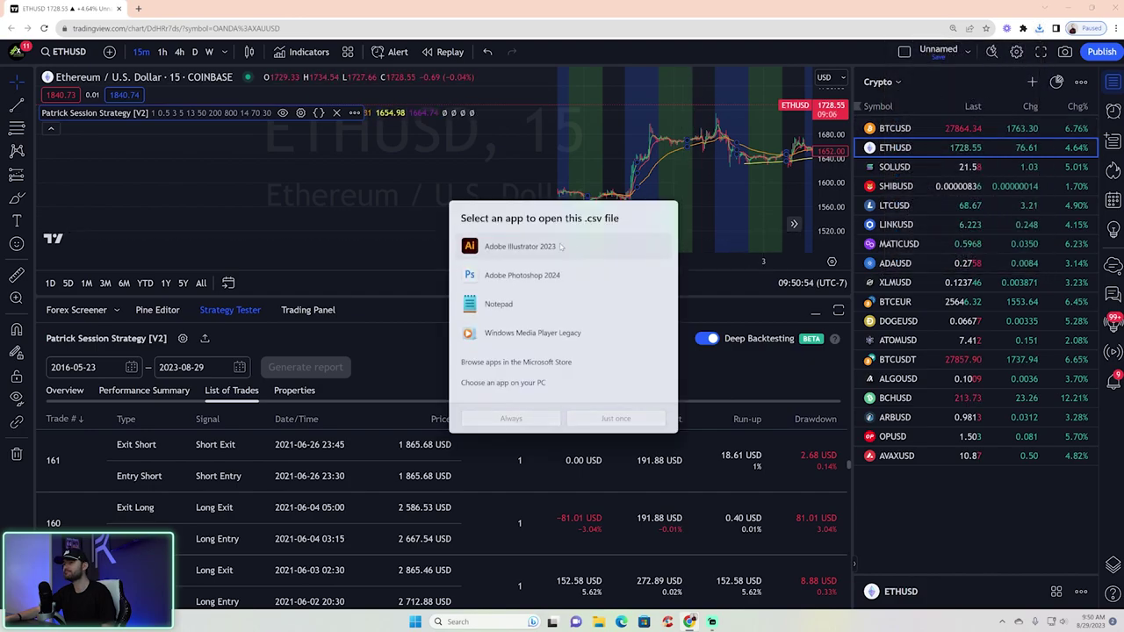
key(Escape)
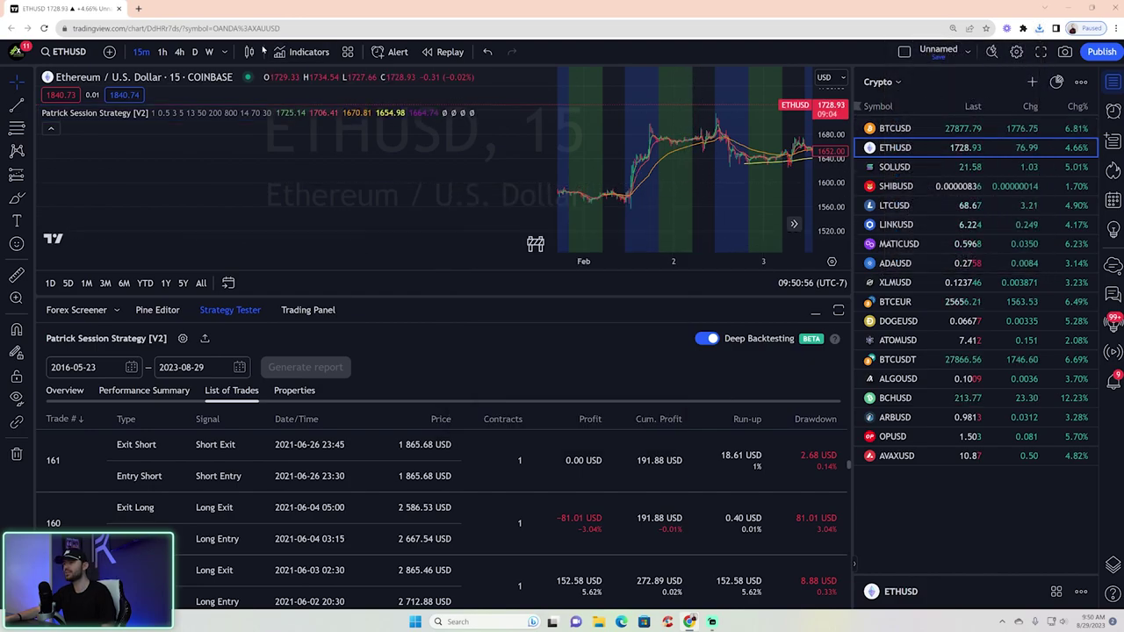
Open Google Sheets in a new browser tab with a blank spreadsheet.
key(ctrl+t)
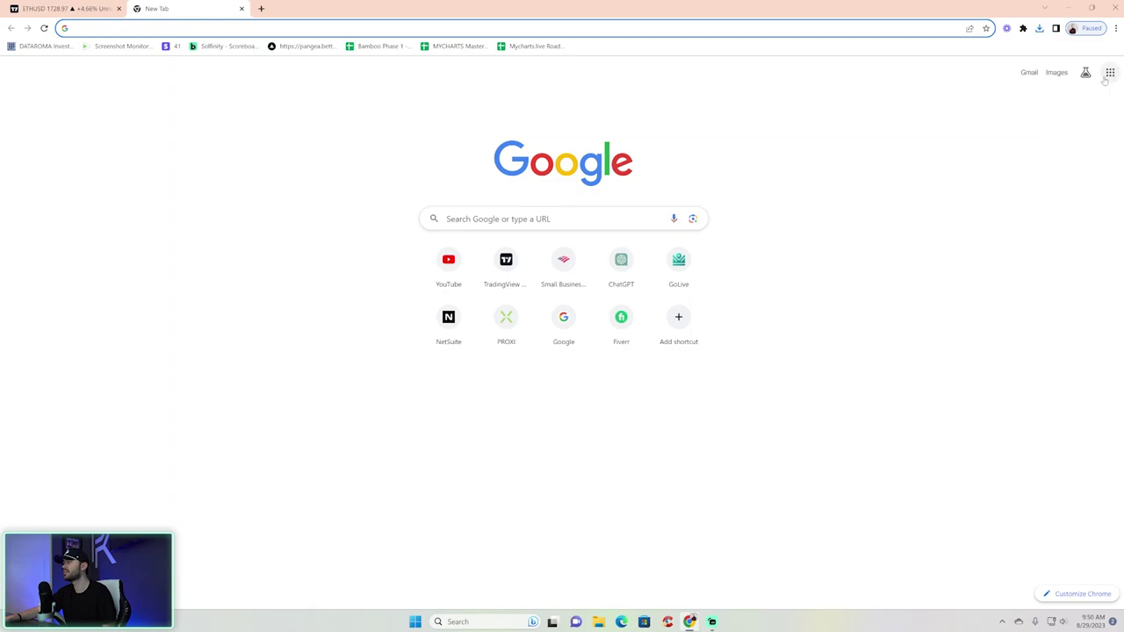
click(1110, 73)
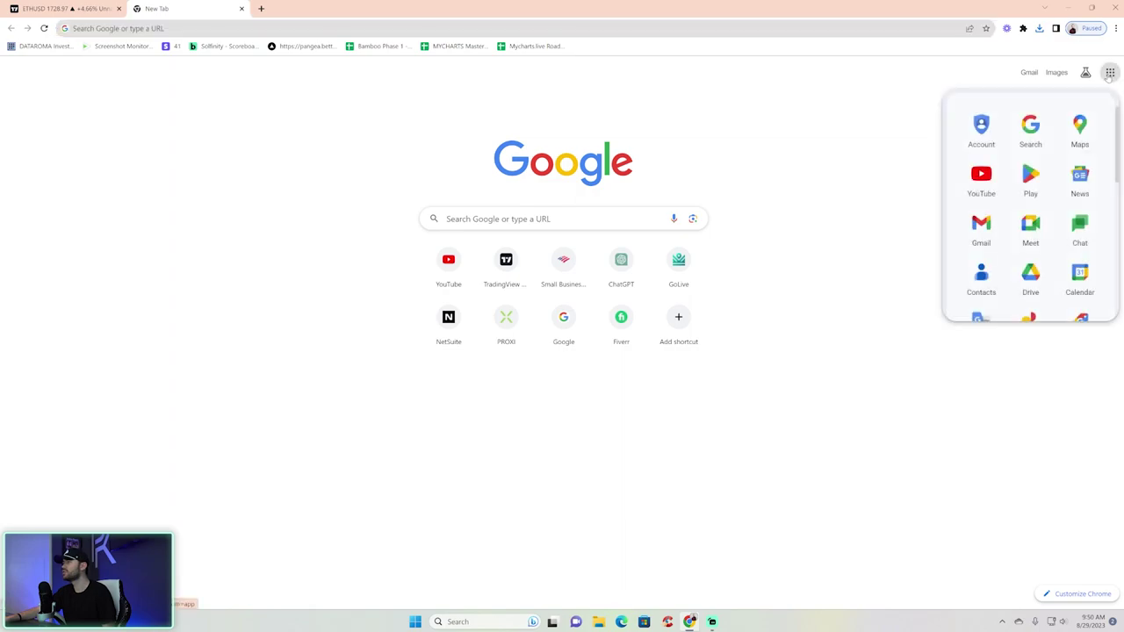
scroll(1080, 202, down, 3)
click(1082, 197)
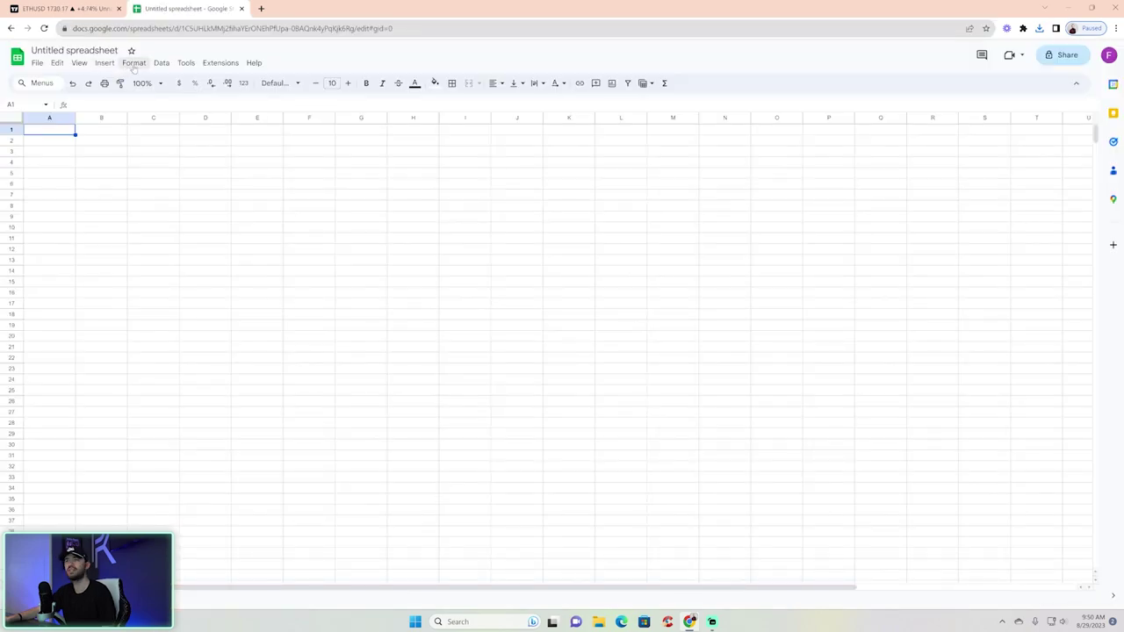
Upload the exported Patrick_Session_Strategy_List_of_Trades_2023-08-29 CSV from the computer and open it as a spreadsheet.
click(38, 62)
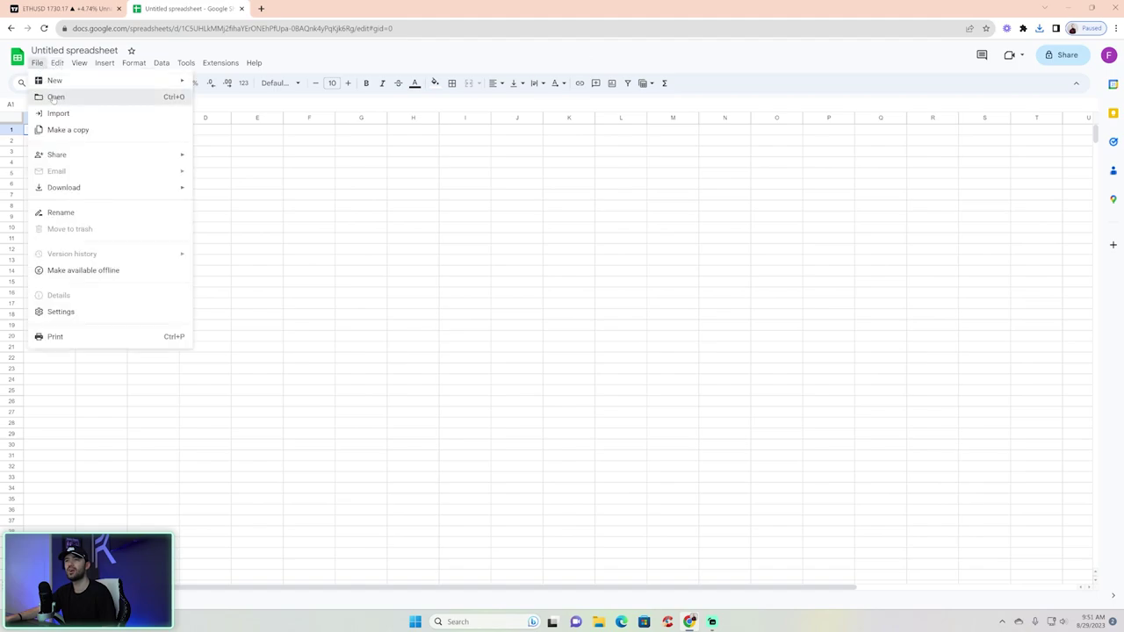
click(55, 96)
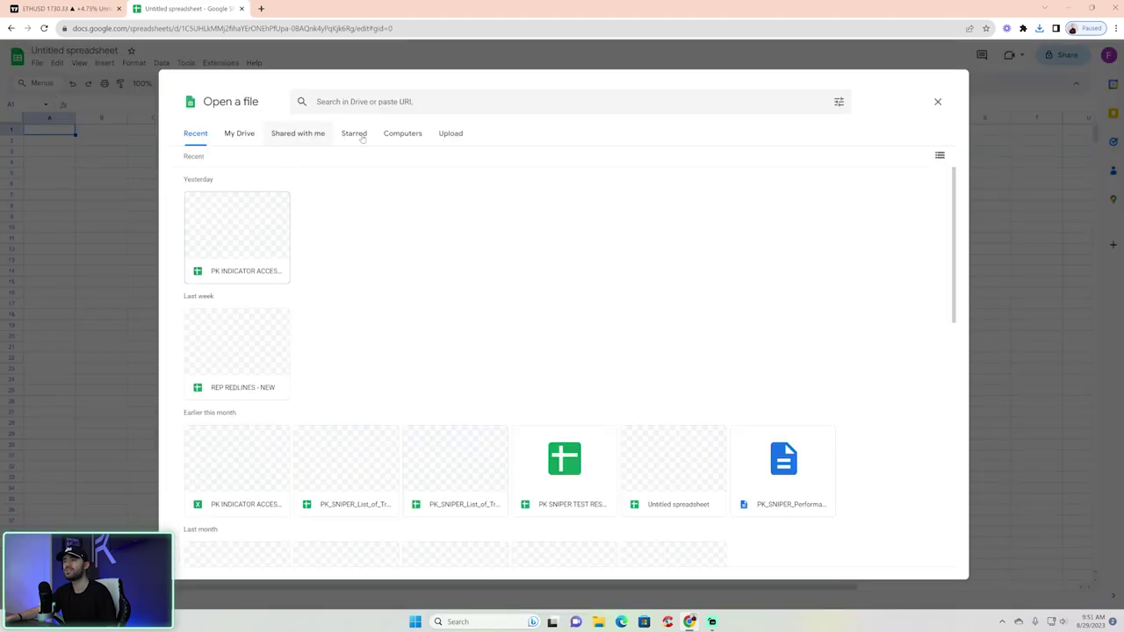
click(402, 134)
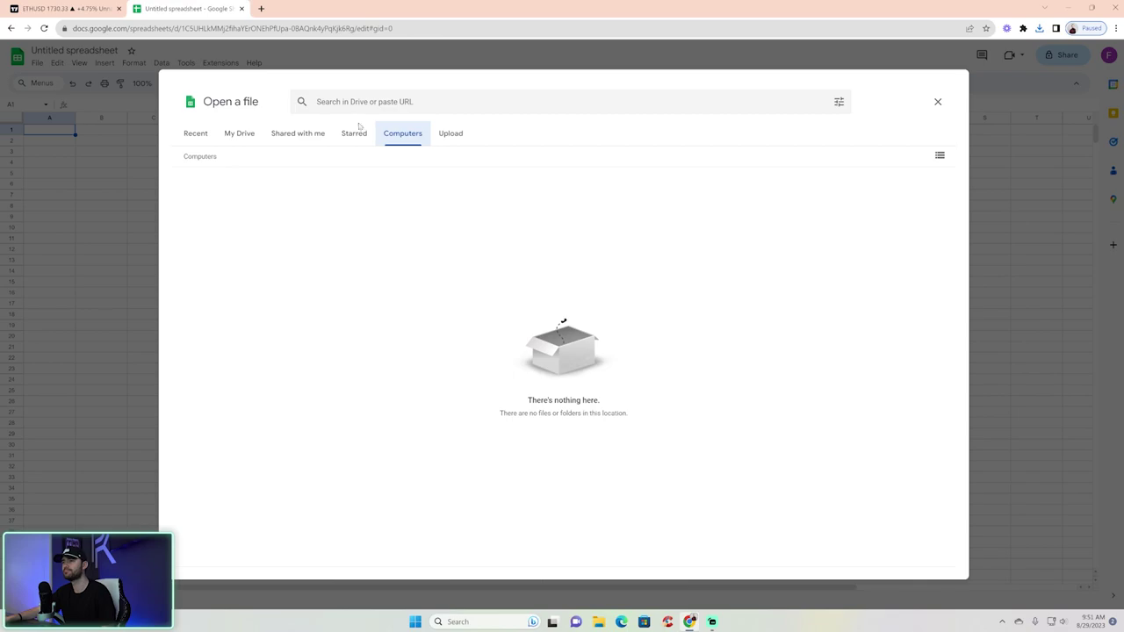
click(450, 133)
click(560, 392)
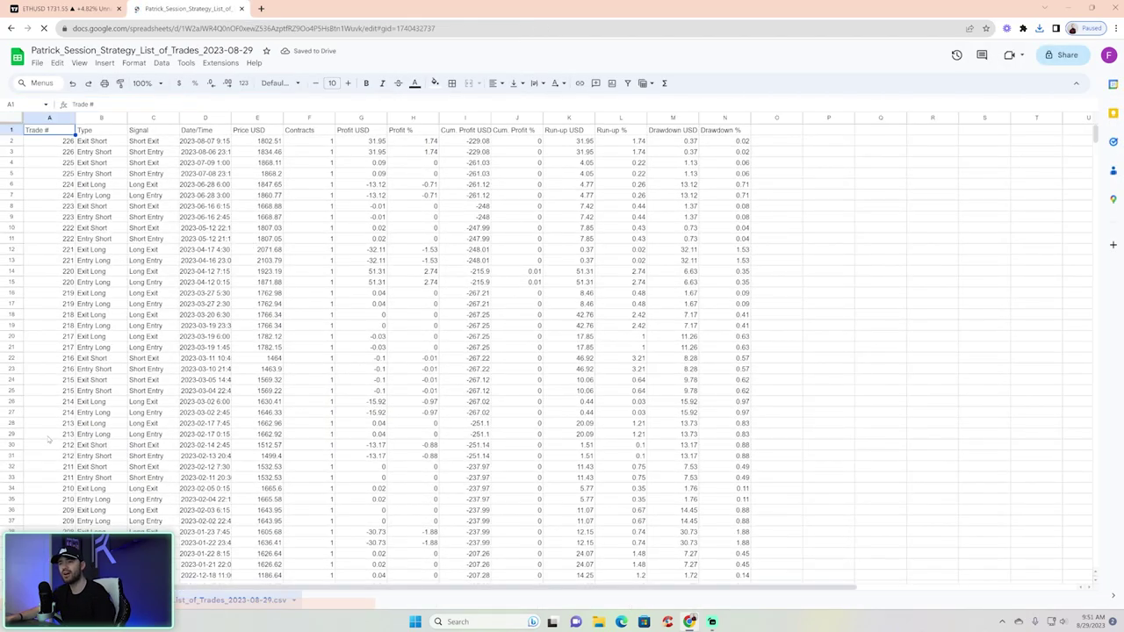
Find the 2021-06-04 long entry of trade 160 in the trade list and select its row, 135.
scroll(47, 435, down, 18)
scroll(47, 434, down, 9)
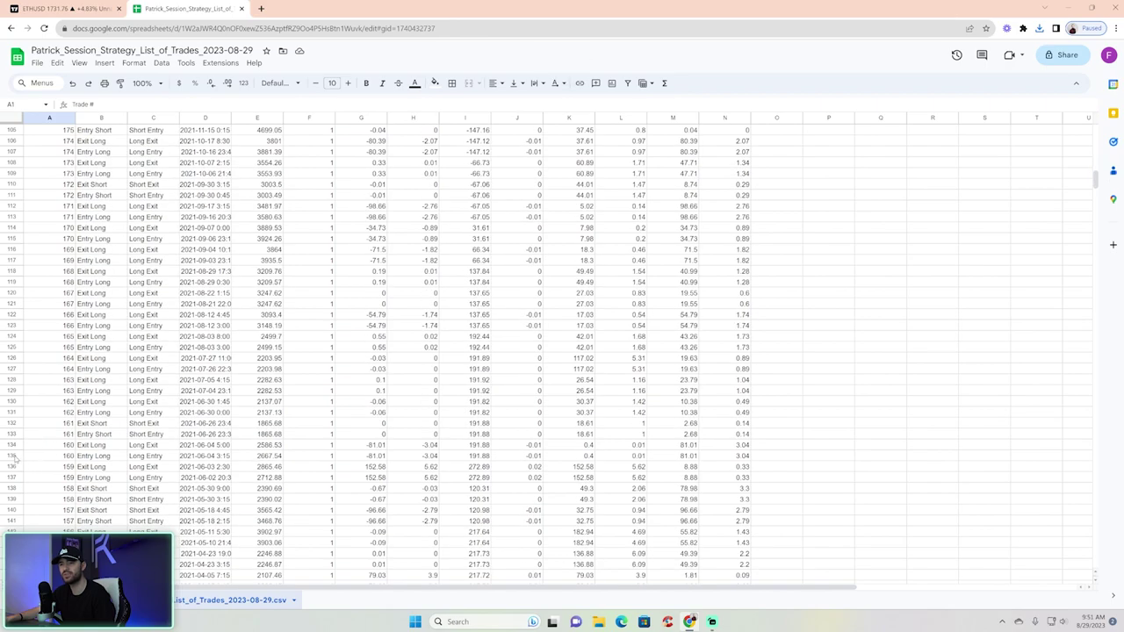
click(13, 456)
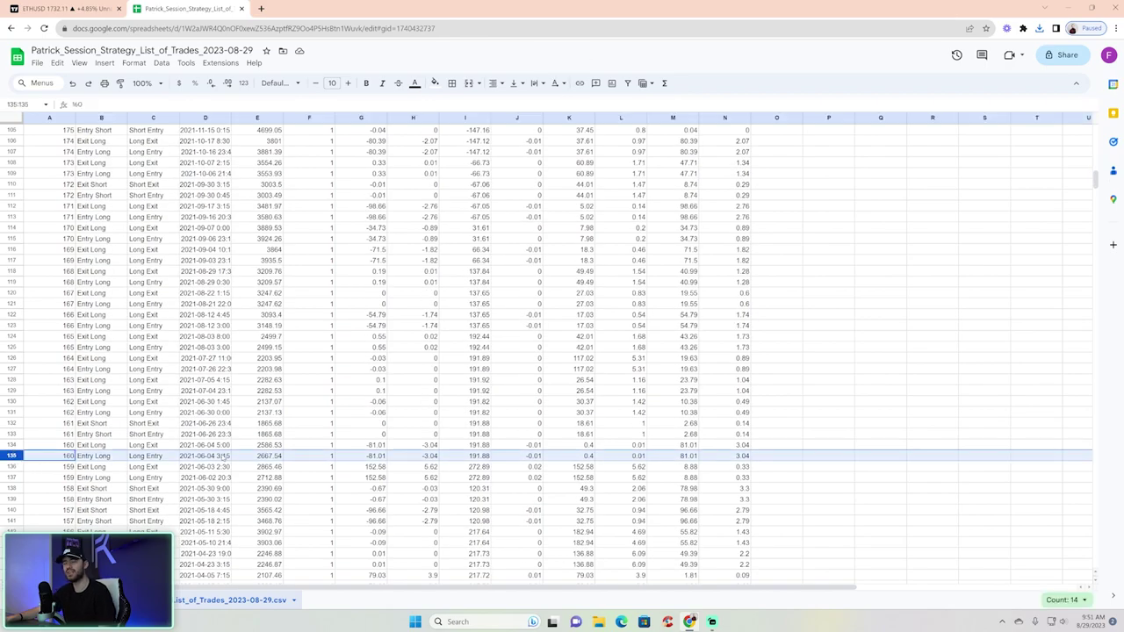